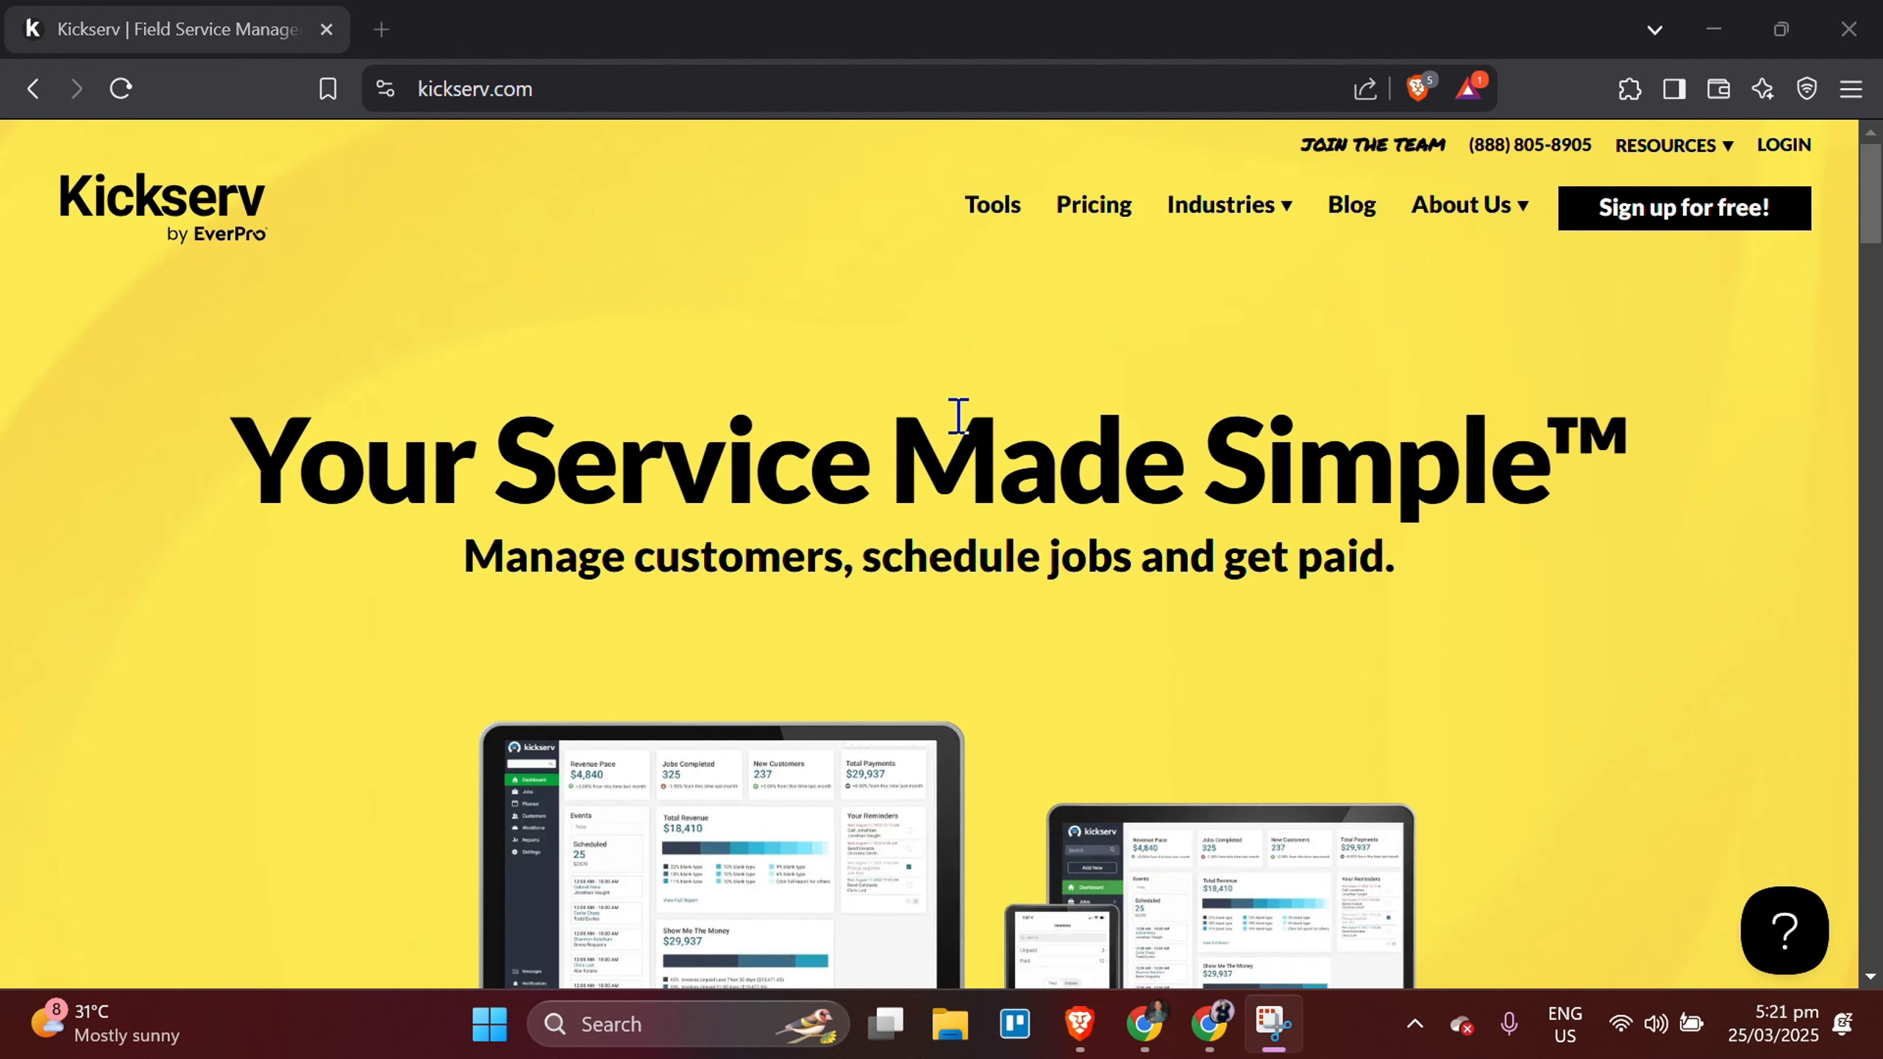
Look through the Kickserv homepage, including its plan prices, feature overview and payment section.
scroll(958, 411, "down", 6)
scroll(959, 410, "down", 10)
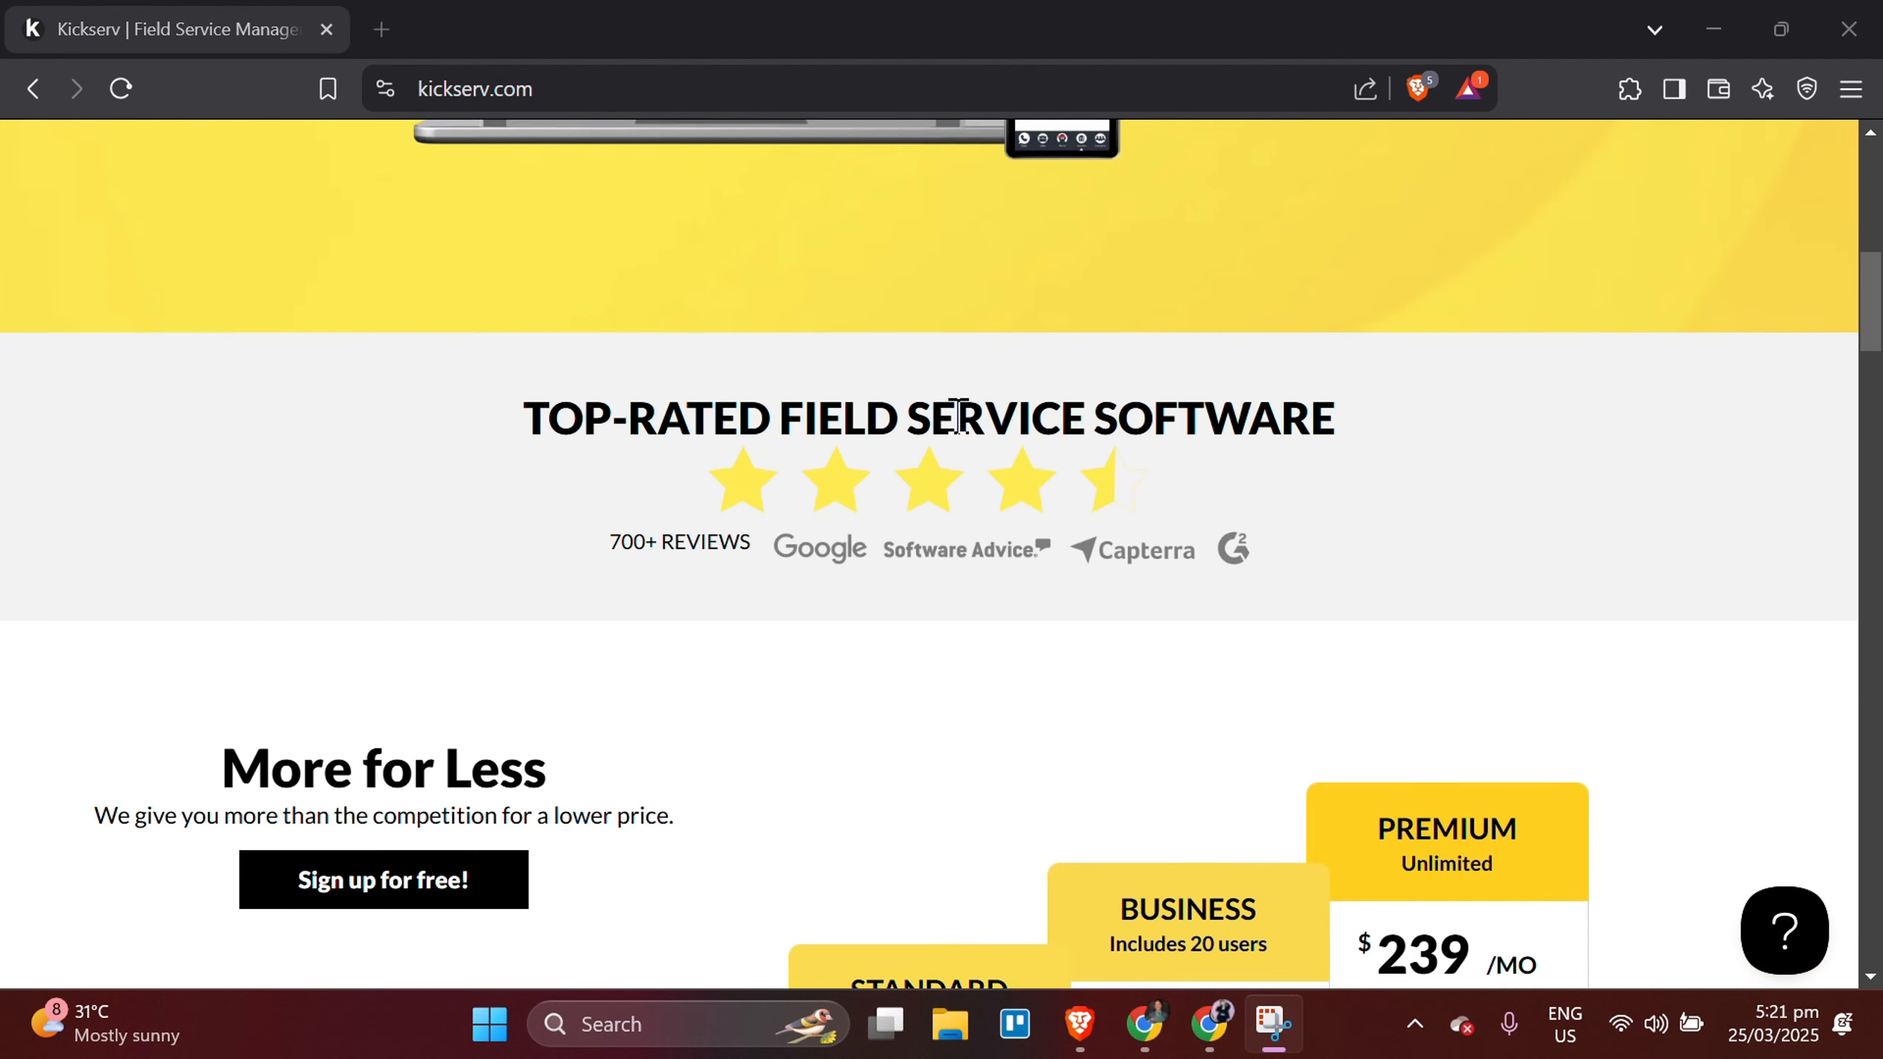
scroll(959, 417, "down", 10)
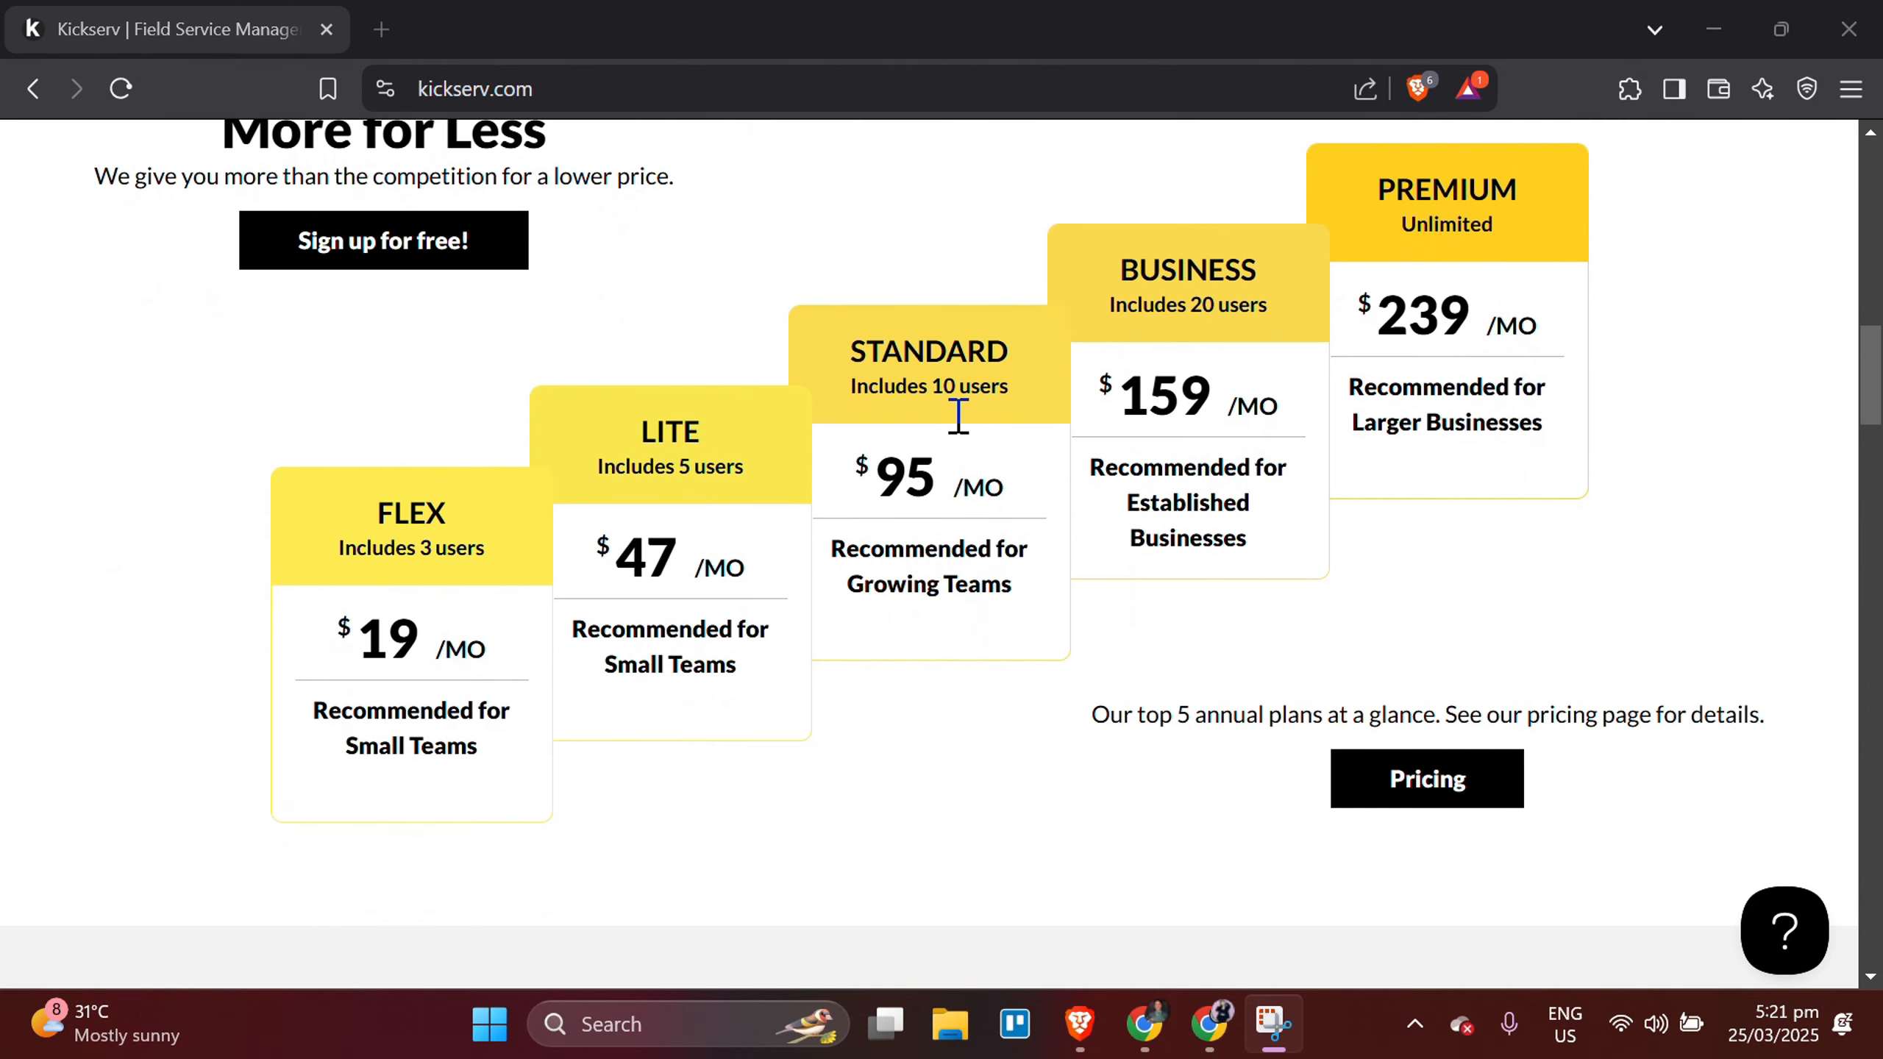
scroll(958, 416, "down", 10)
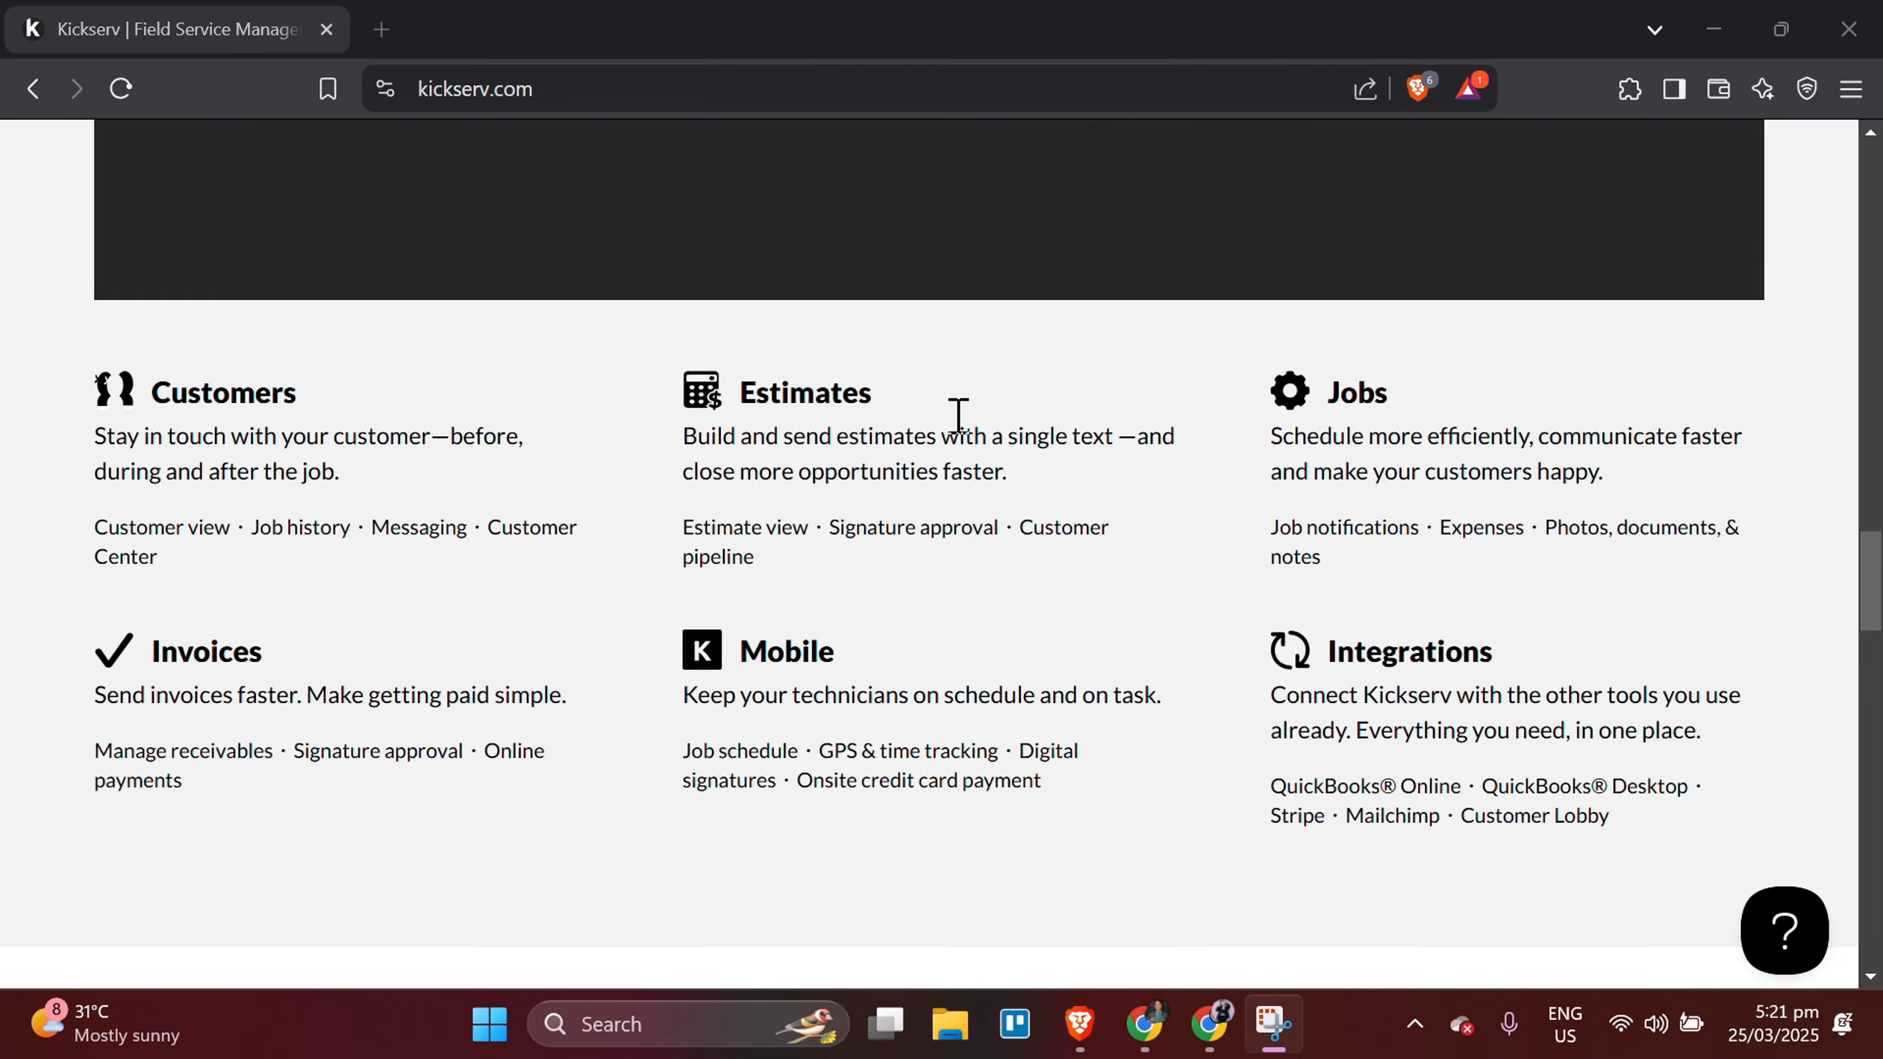
scroll(959, 415, "down", 10)
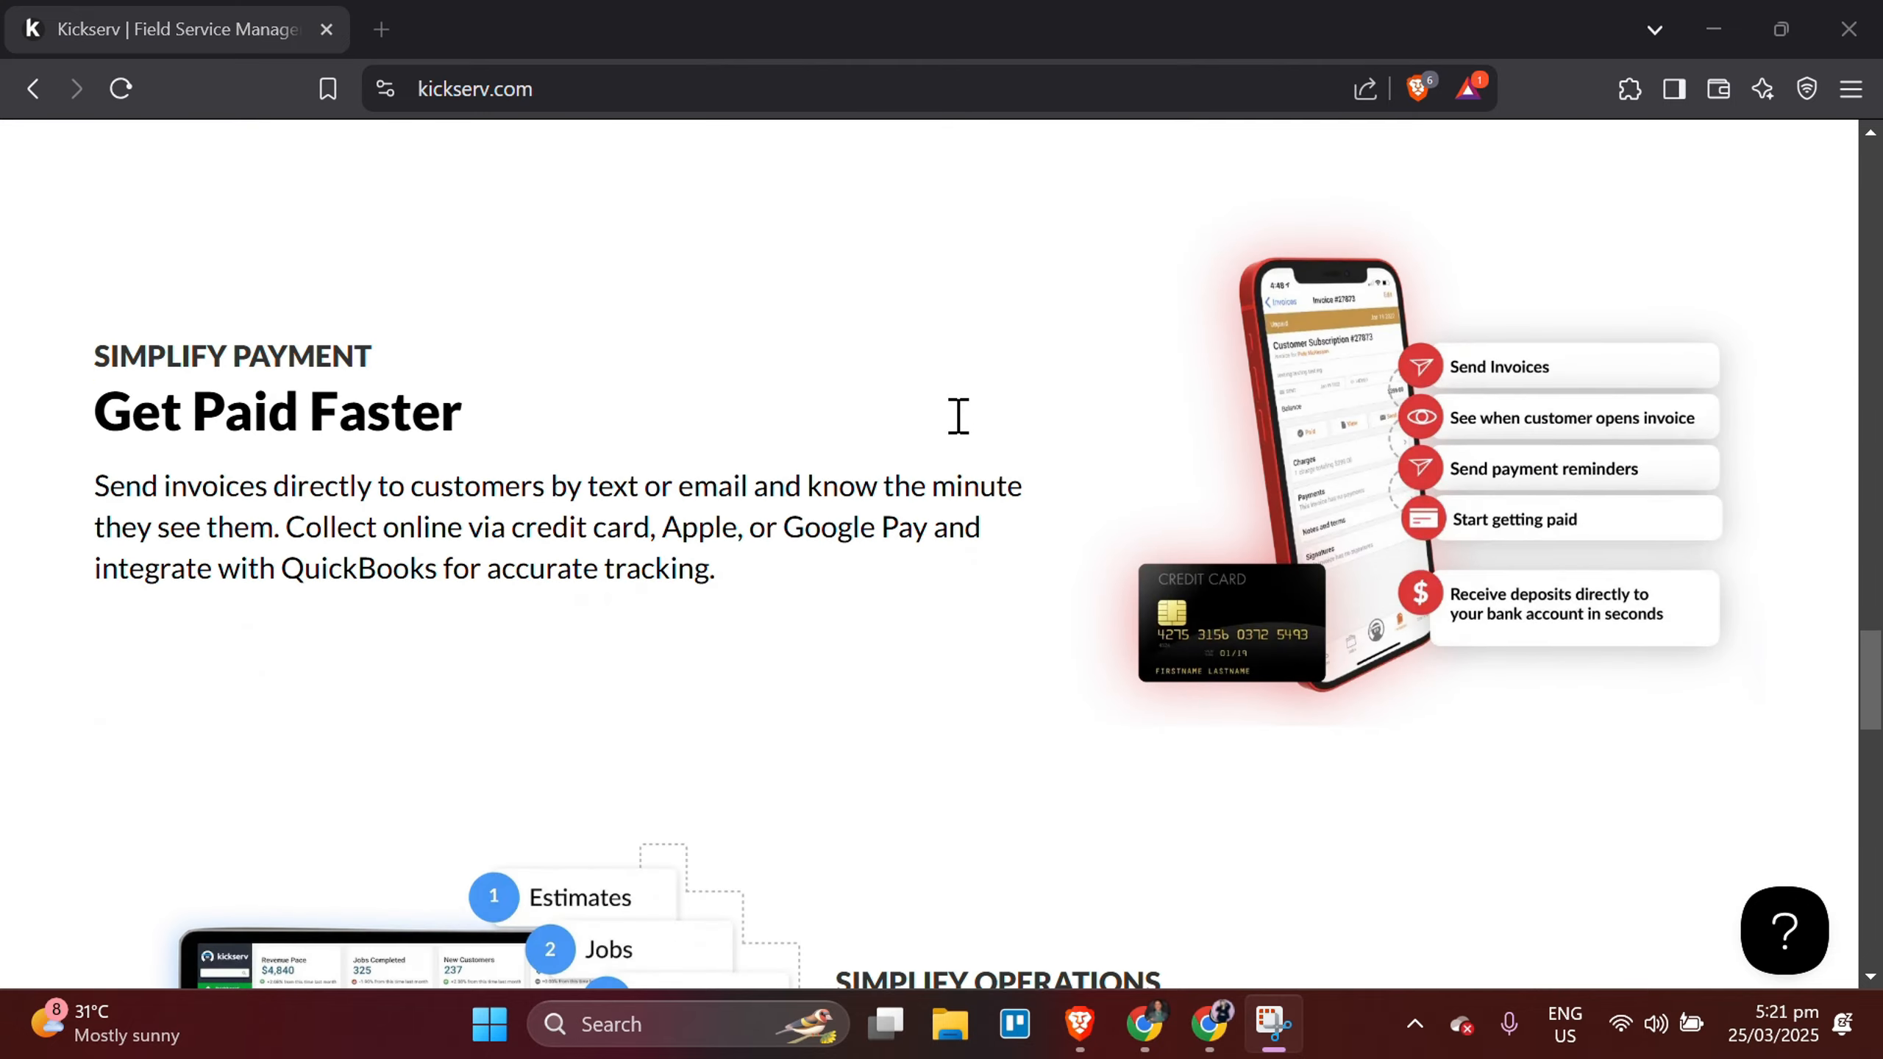
scroll(959, 415, "down", 15)
scroll(958, 415, "up", 20)
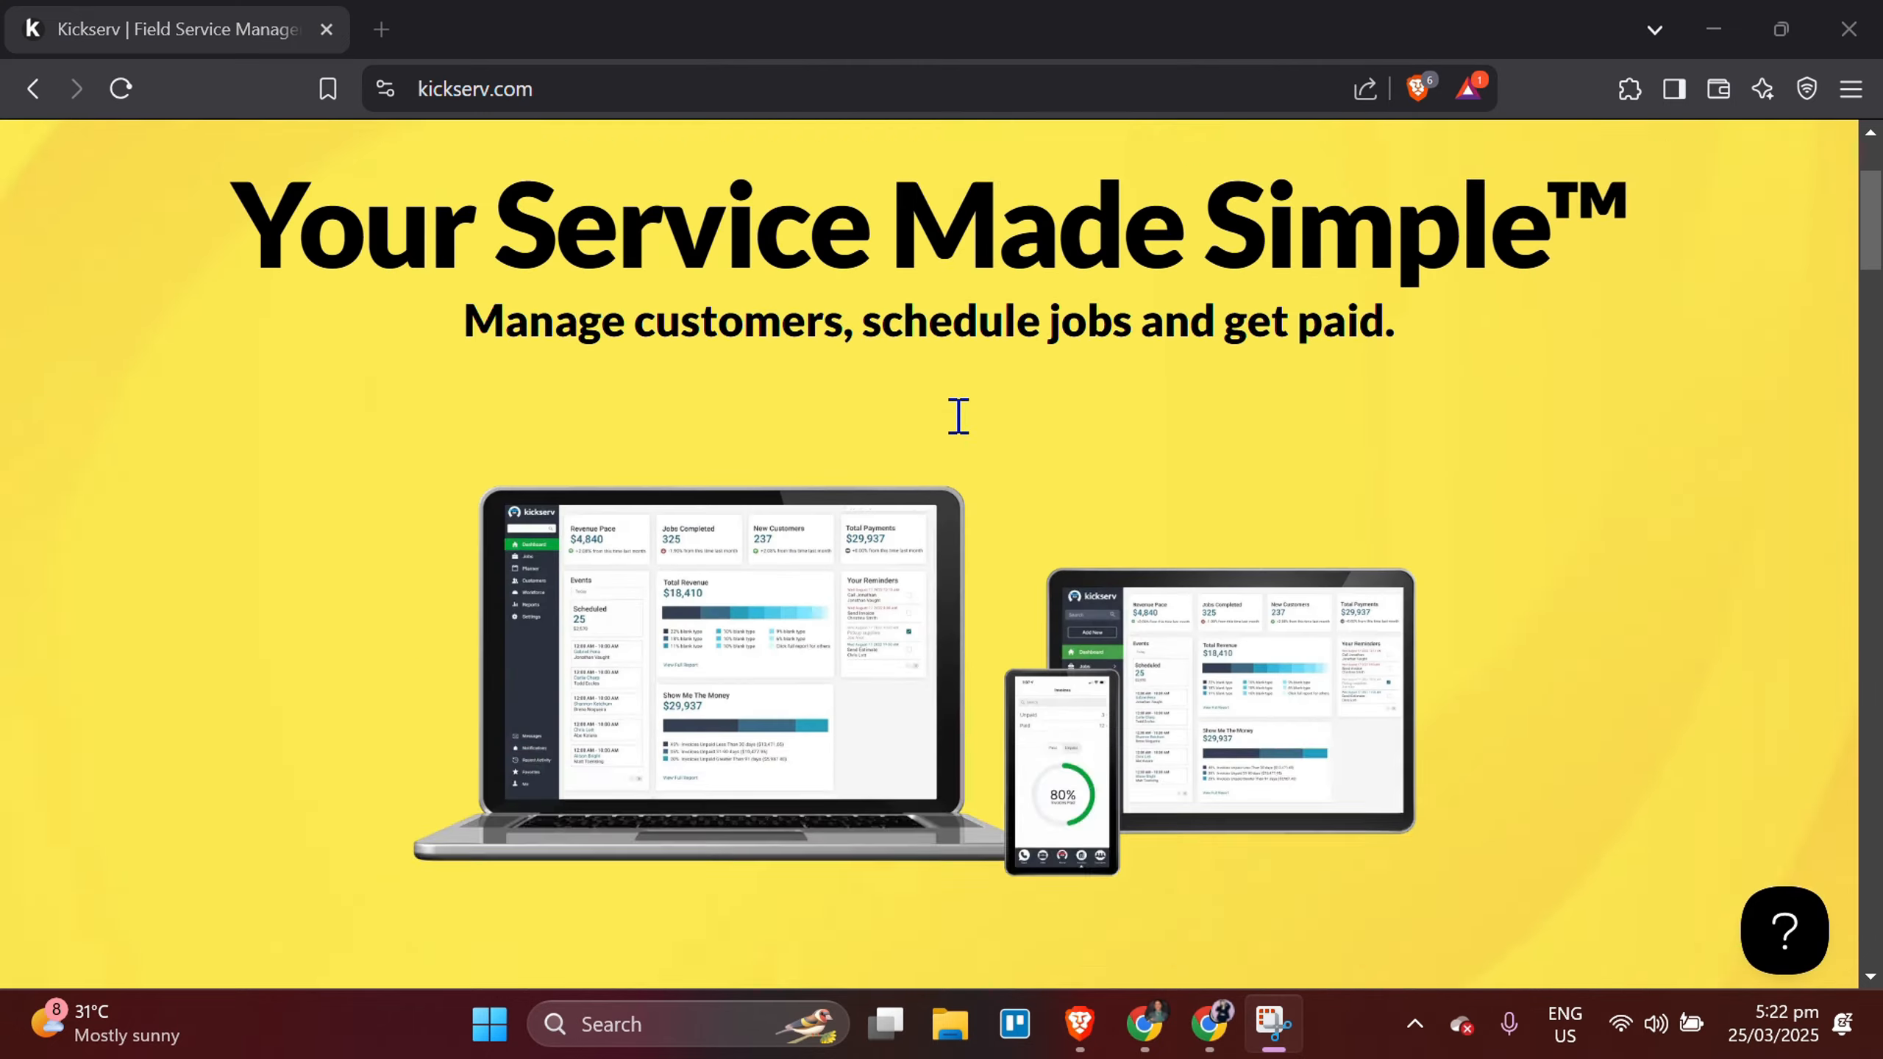
scroll(958, 415, "up", 3)
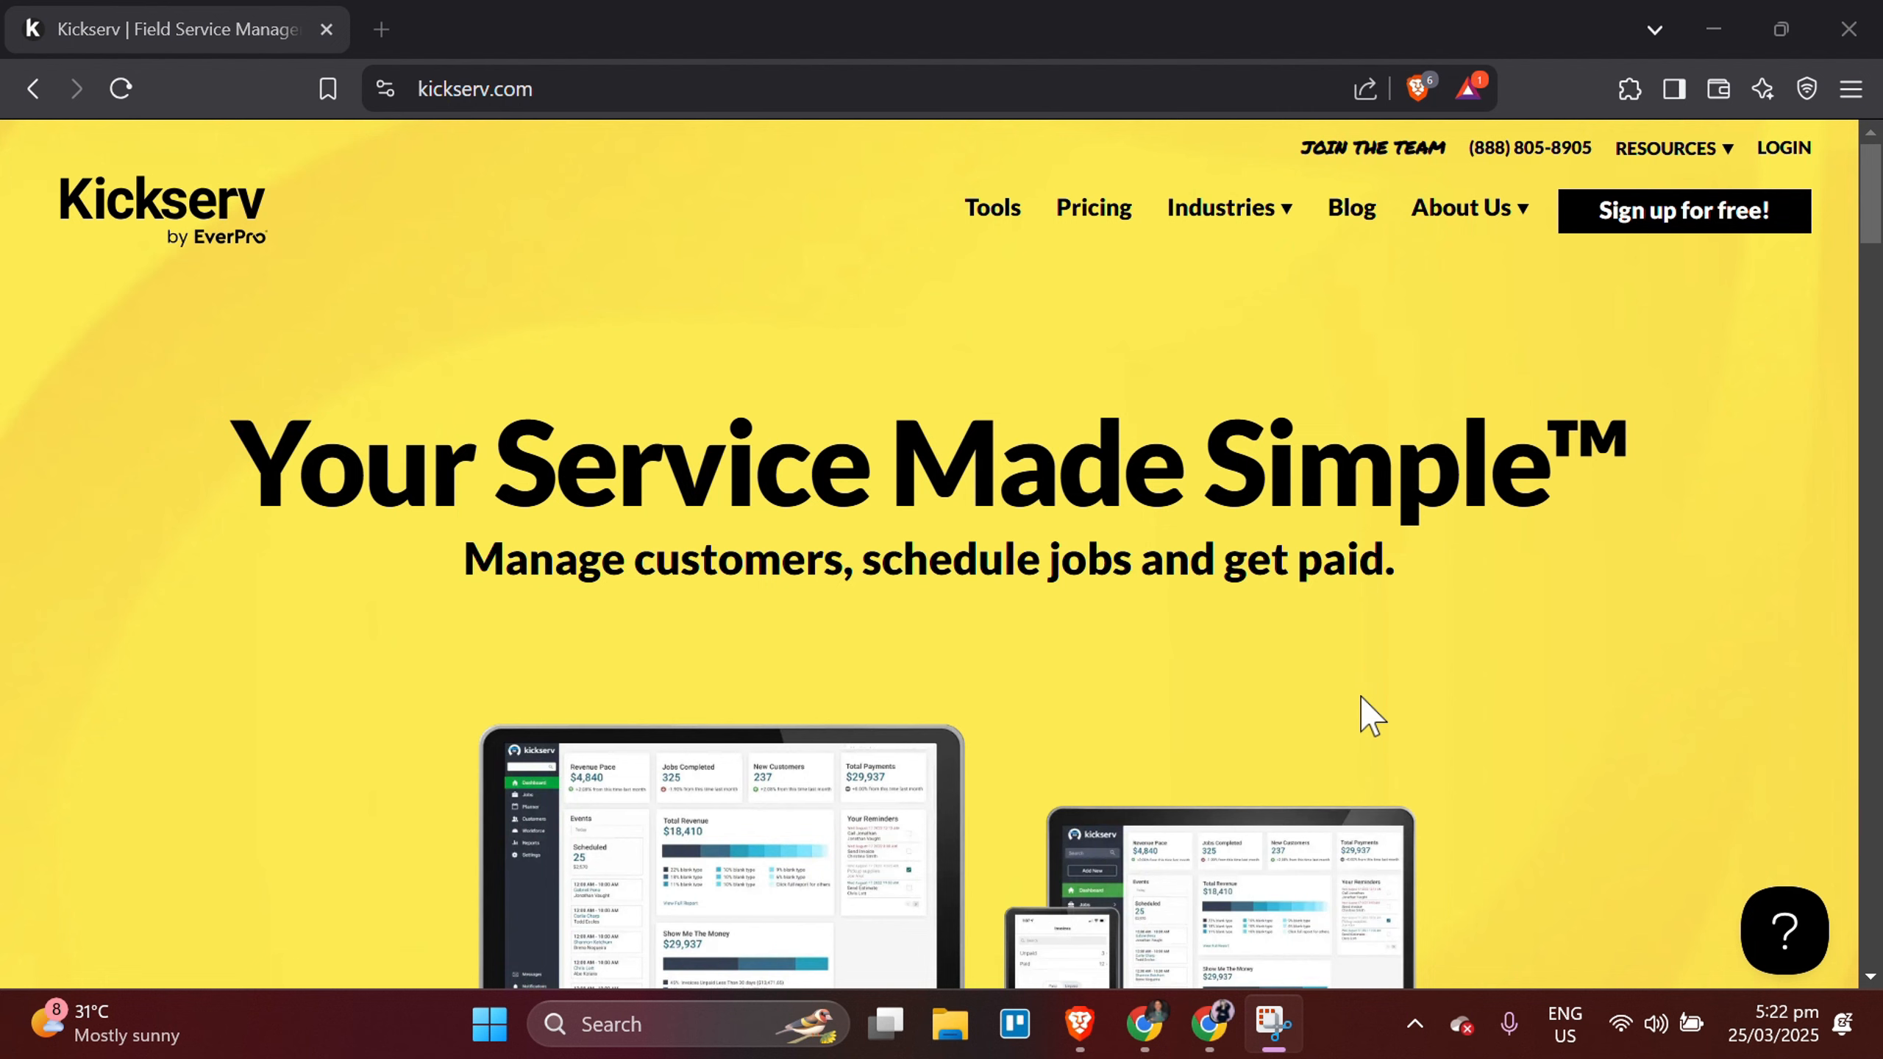
Open the free sign-up form from the website and look over its registration fields.
left_click(1677, 223)
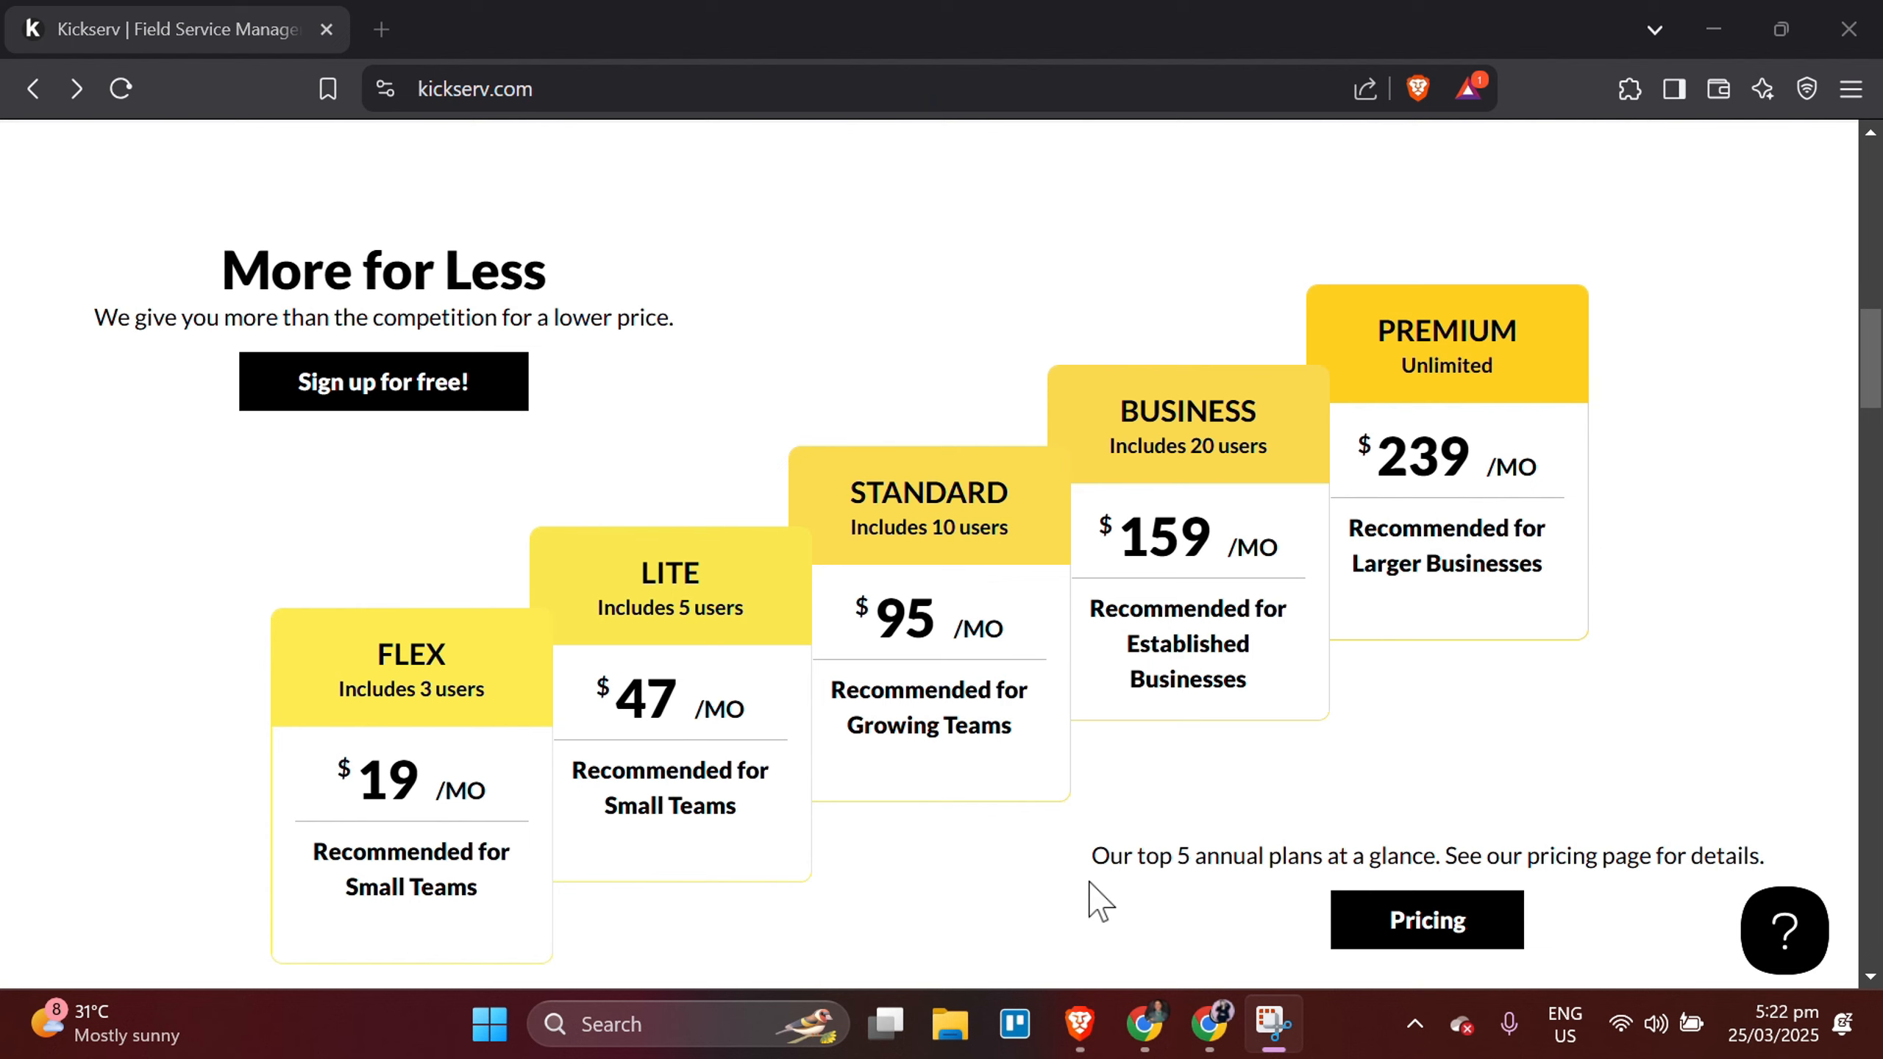
left_click(378, 397)
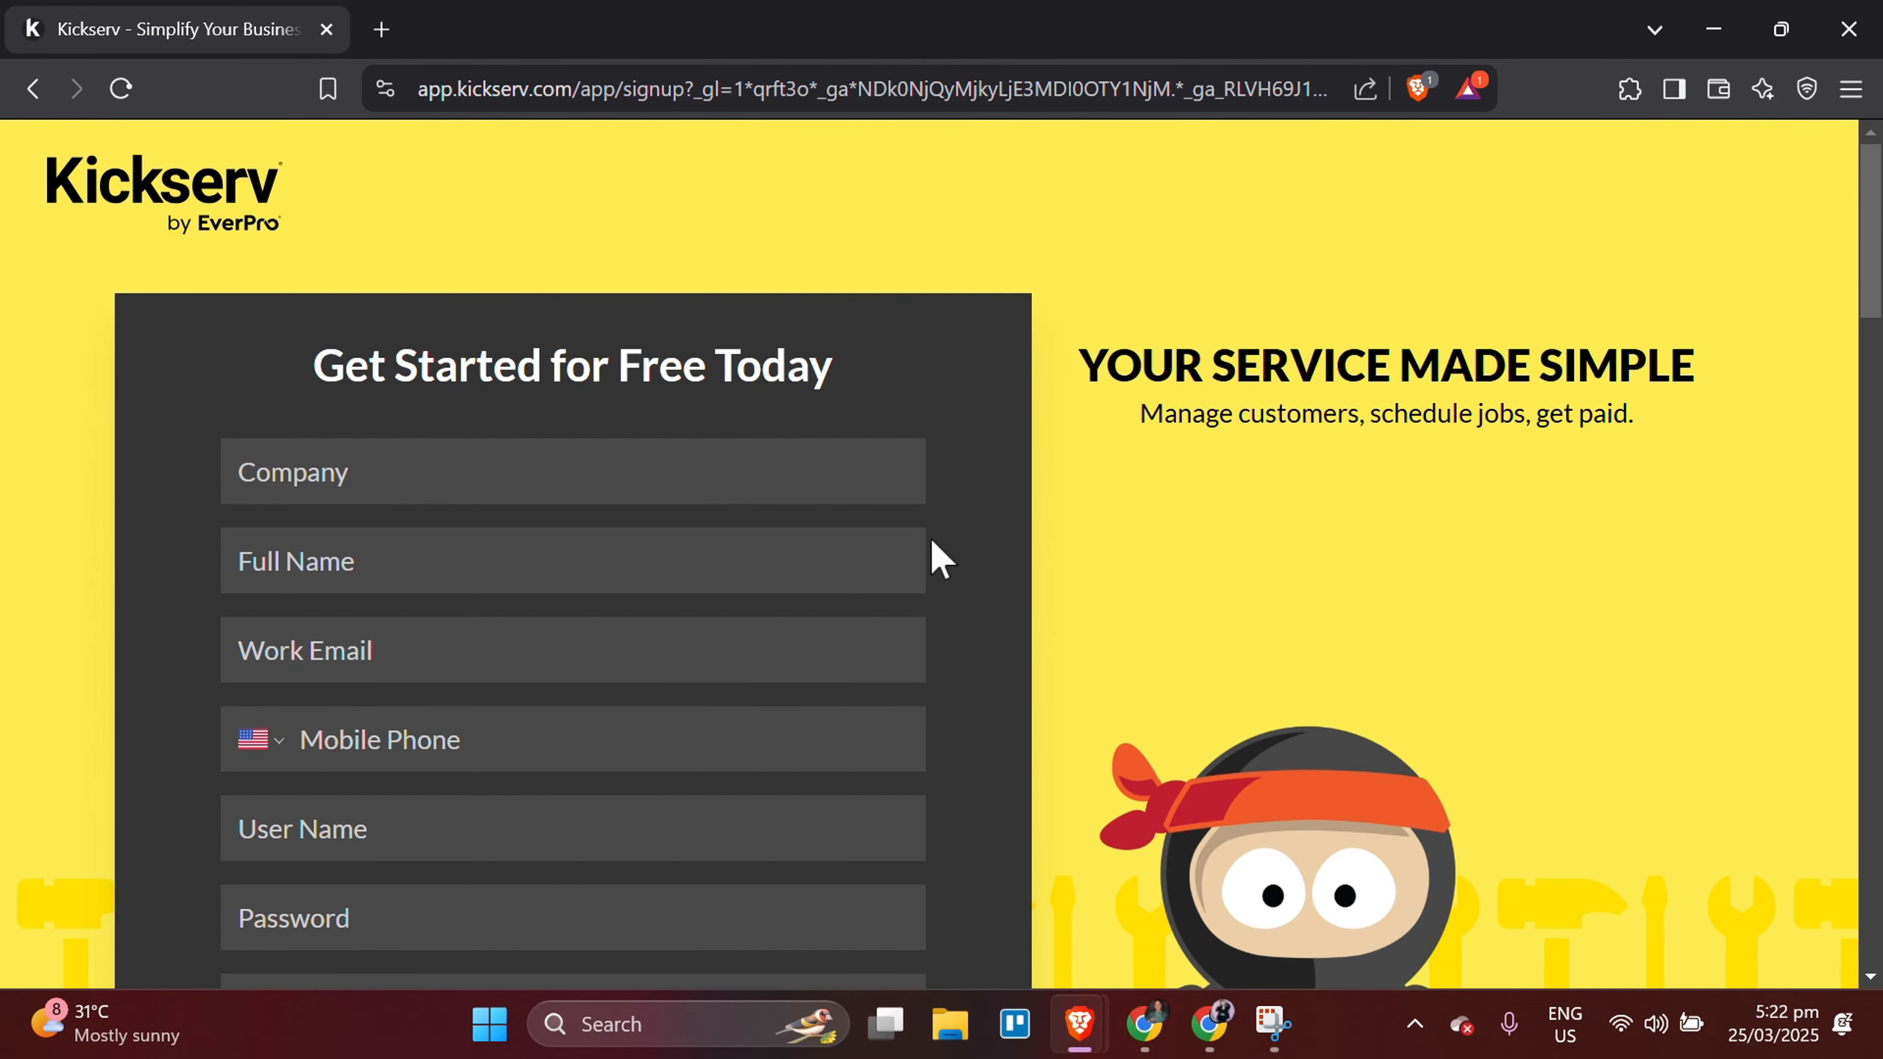
scroll(934, 519, "down", 2)
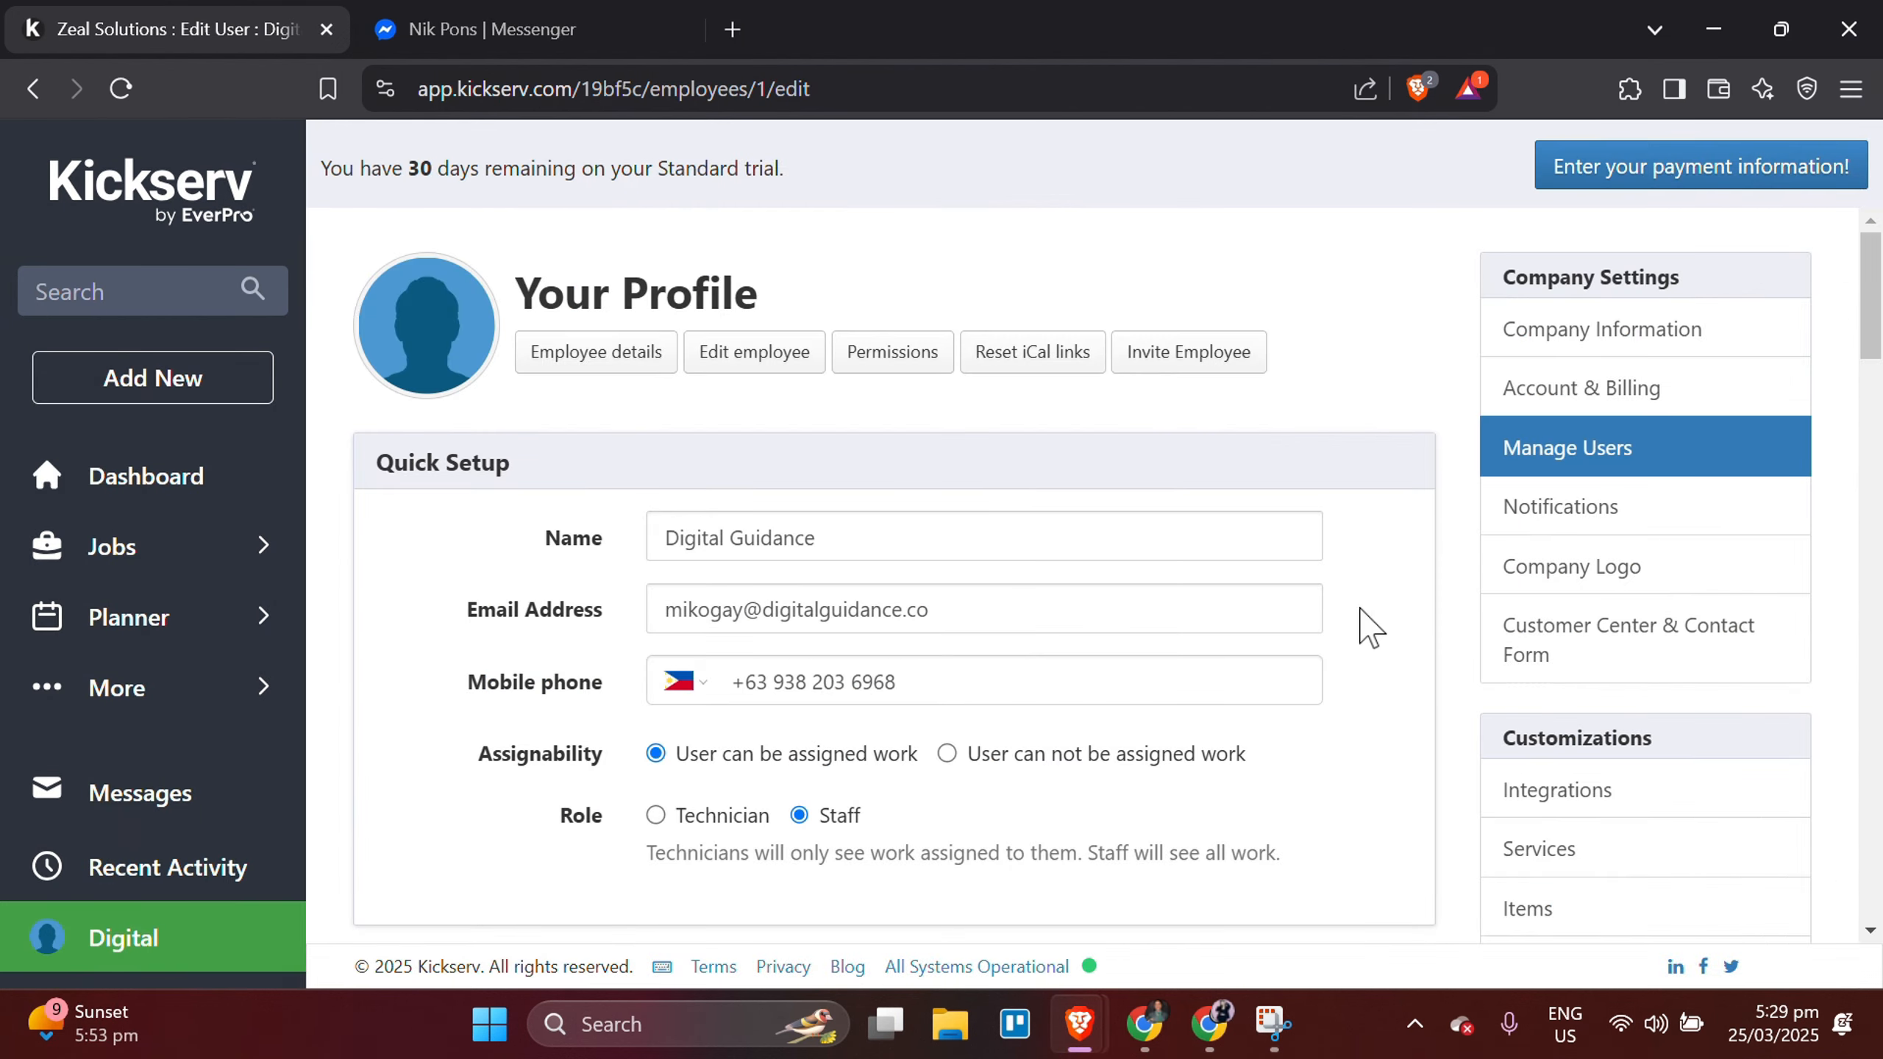
Add a new user under the company's user management, enter the user's name, and create the employee.
scroll(1354, 629, "down", 1)
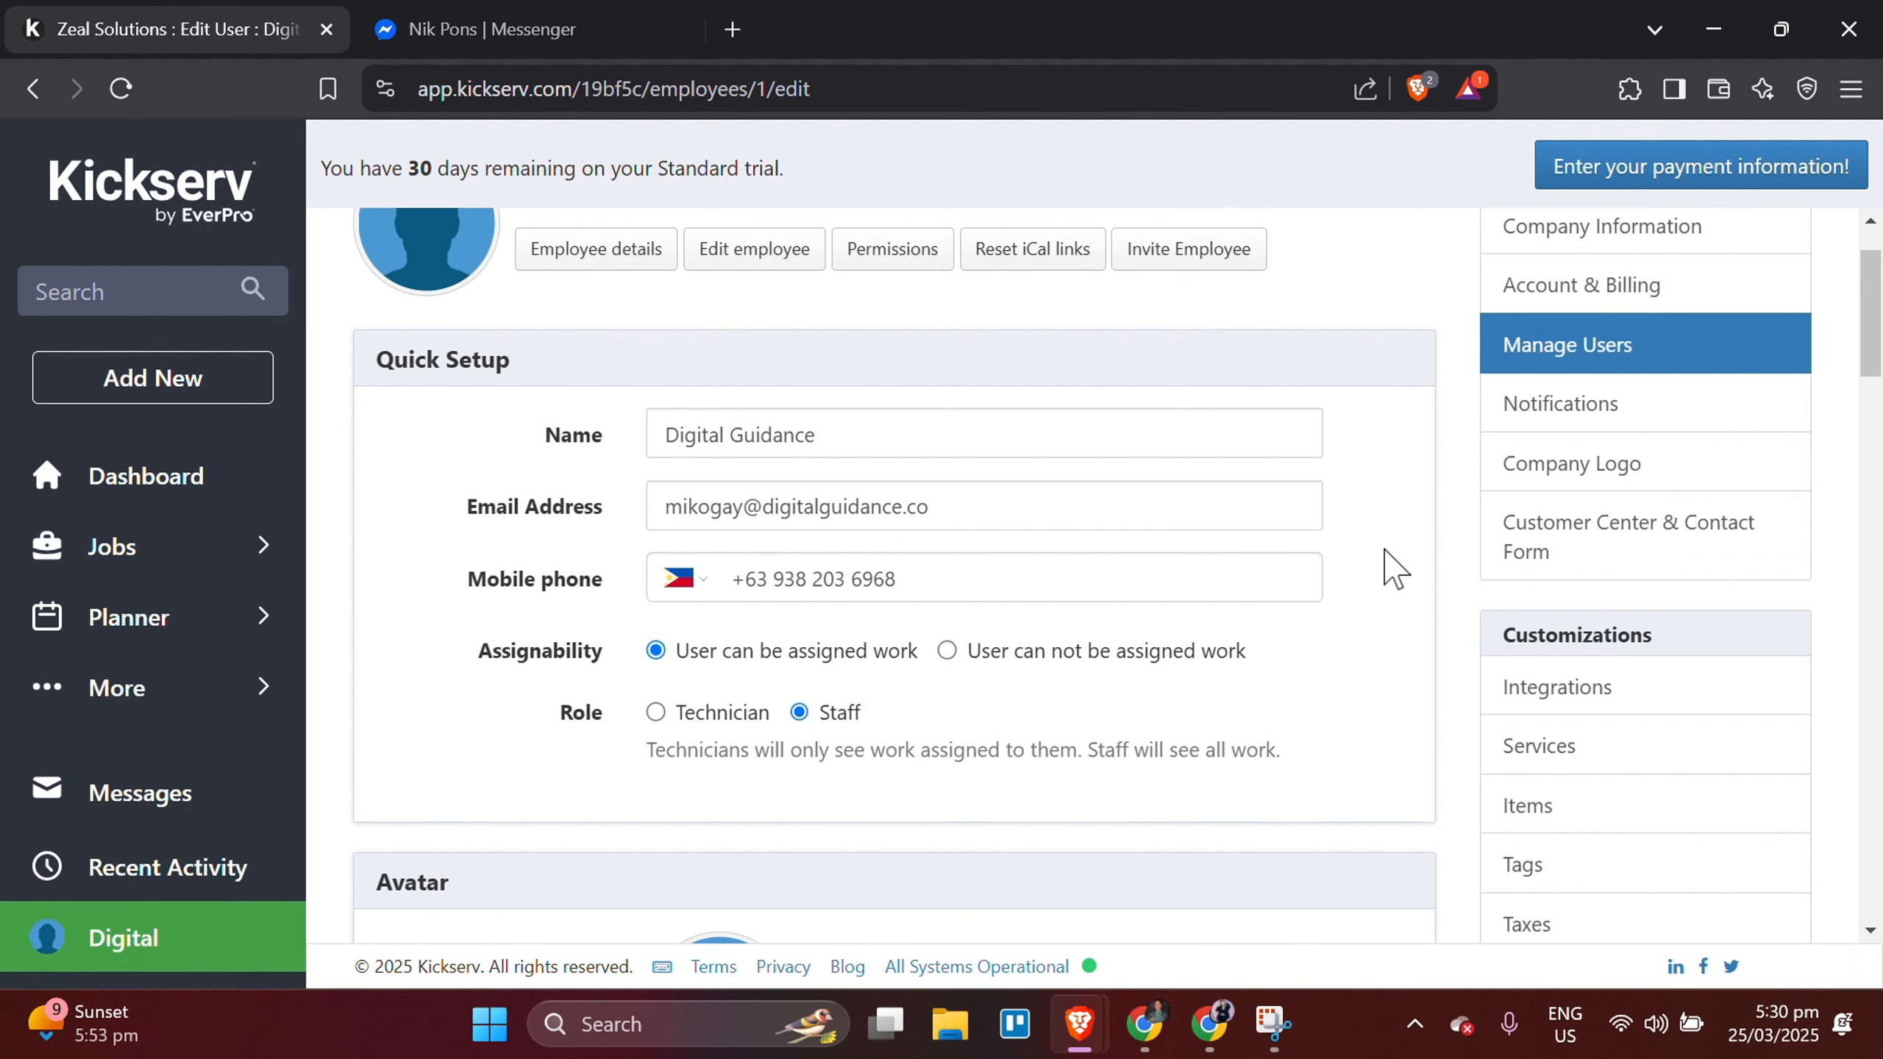
scroll(1357, 637, "down", 1)
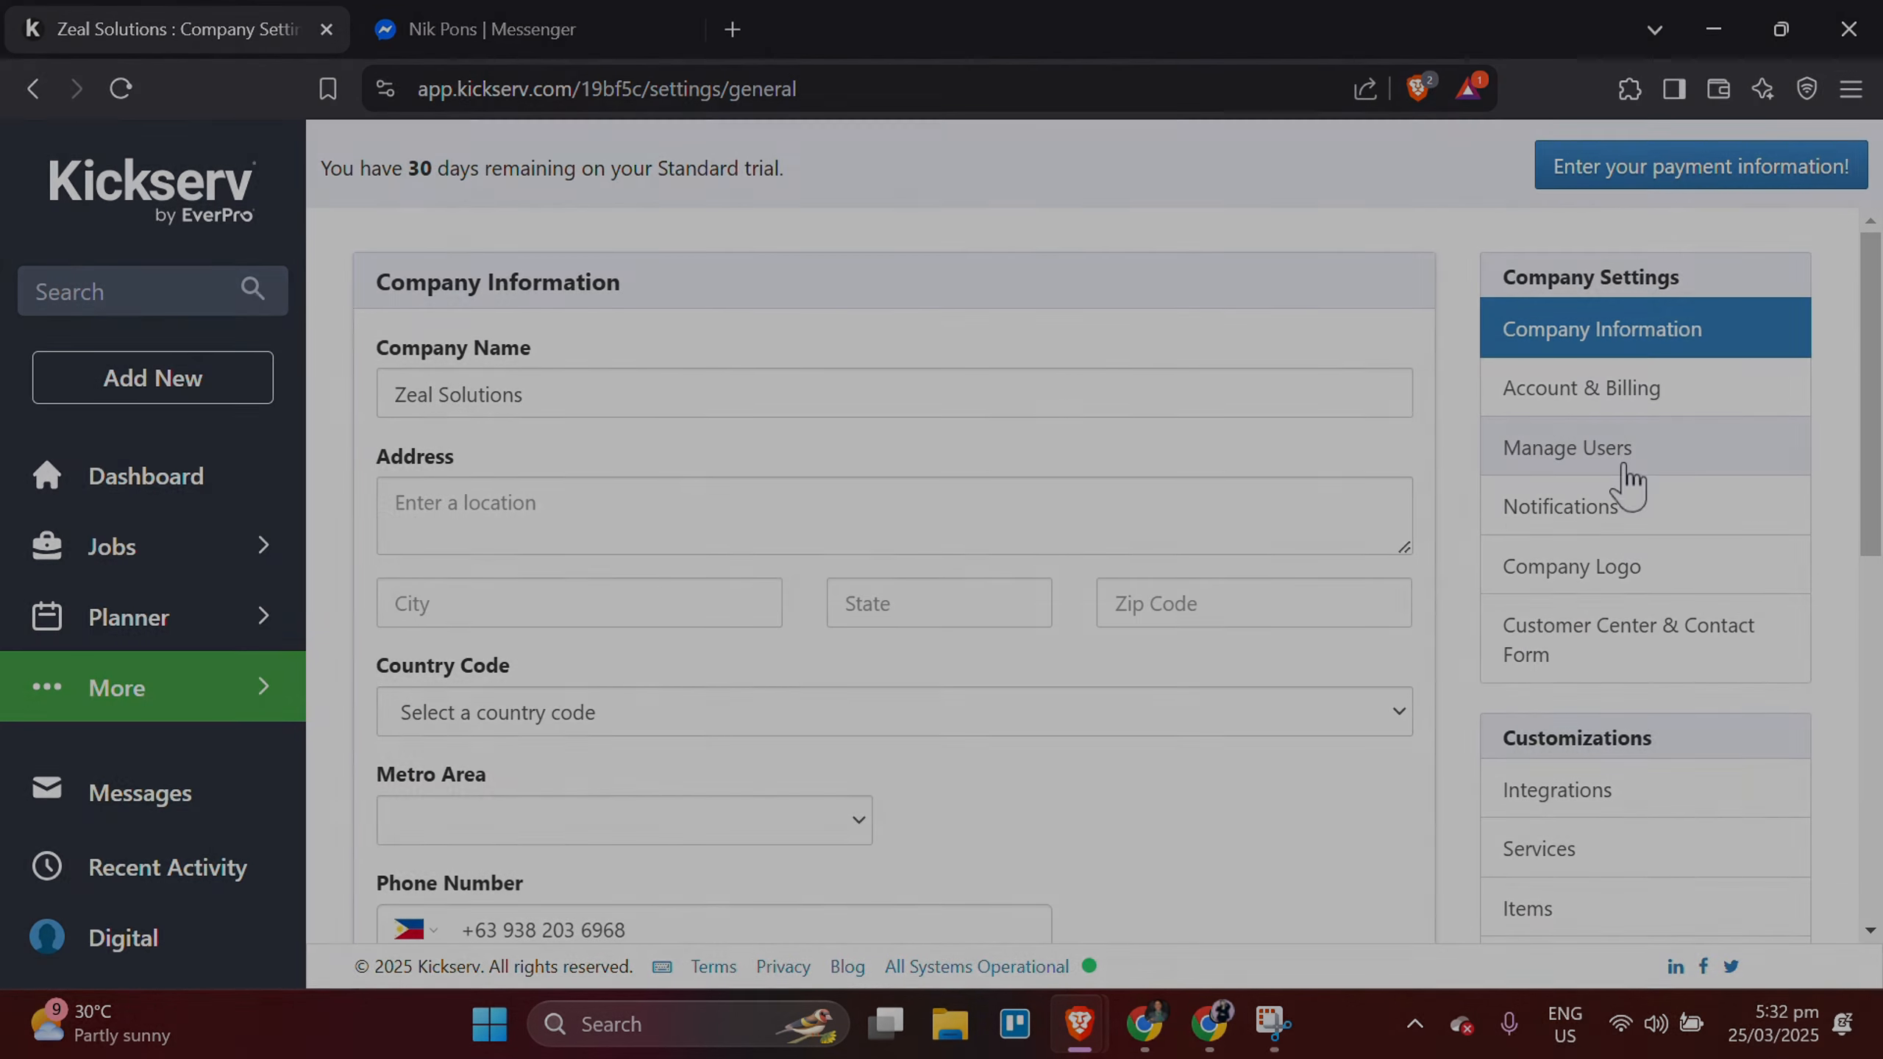
left_click(1623, 465)
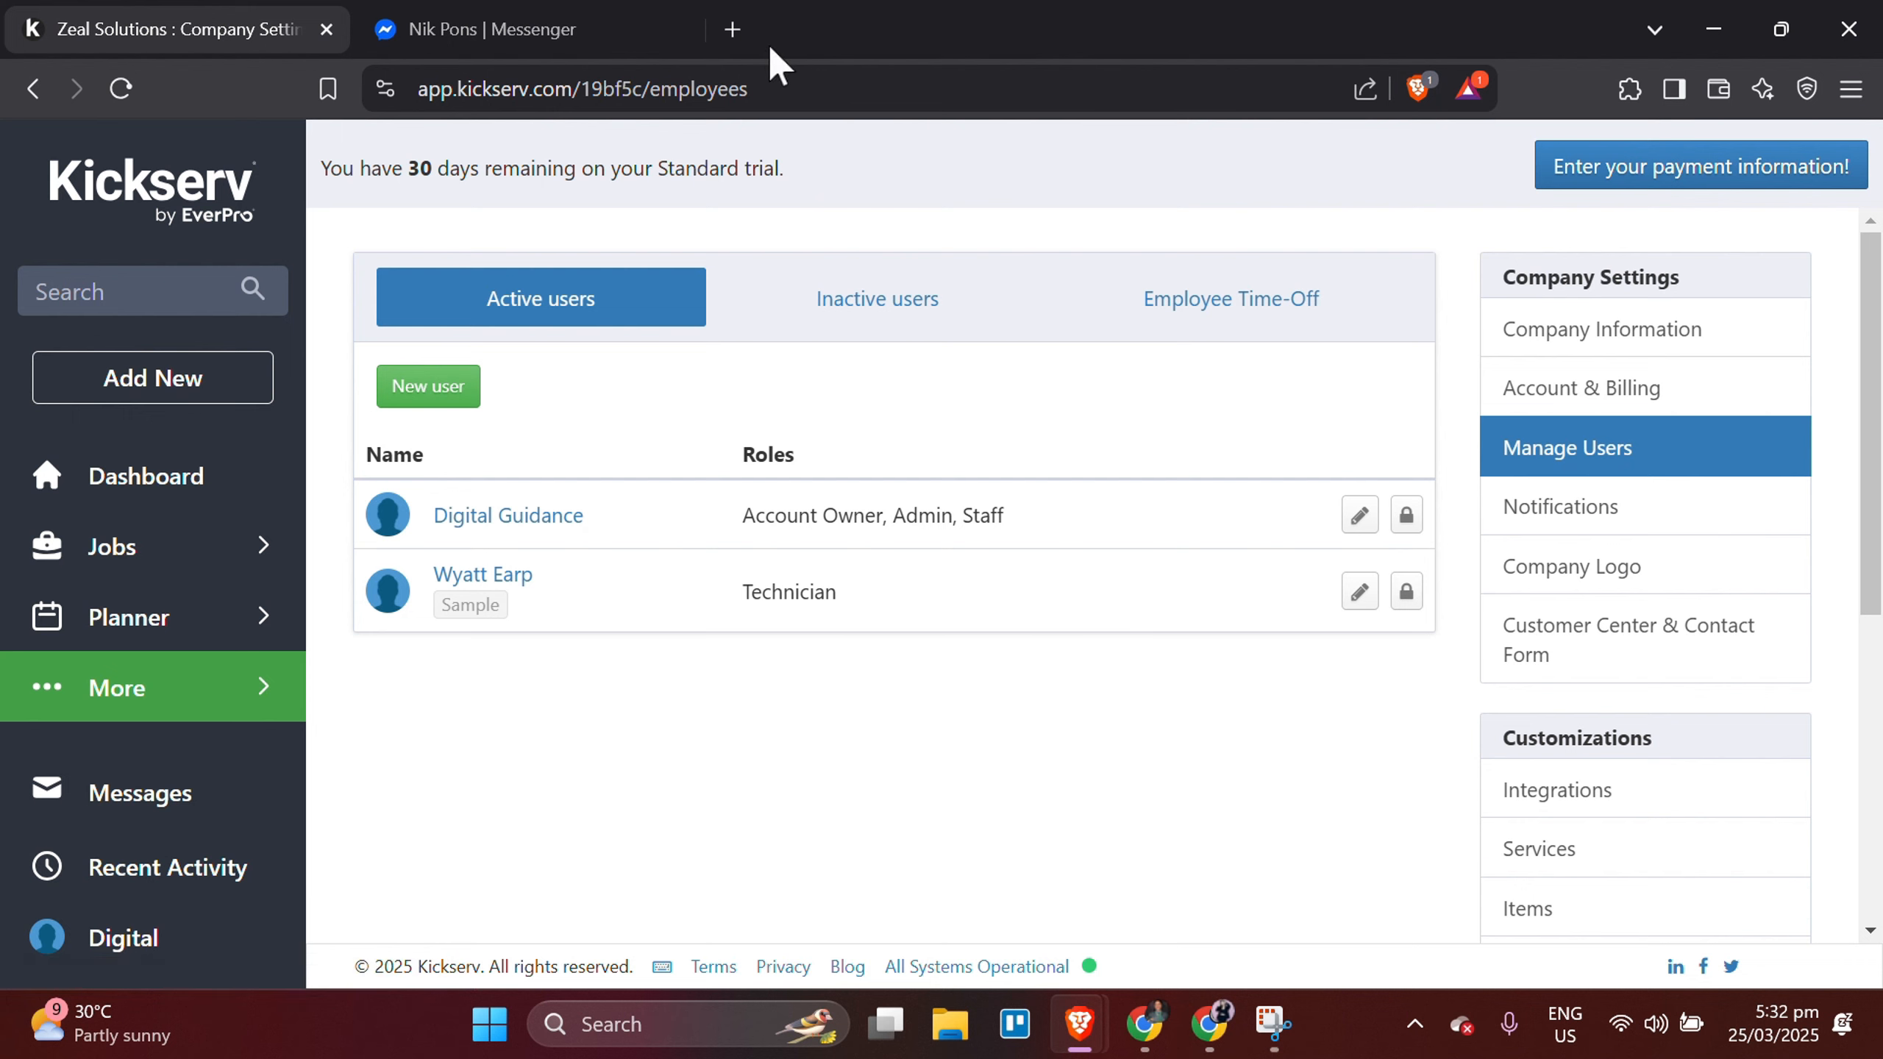
left_click(424, 392)
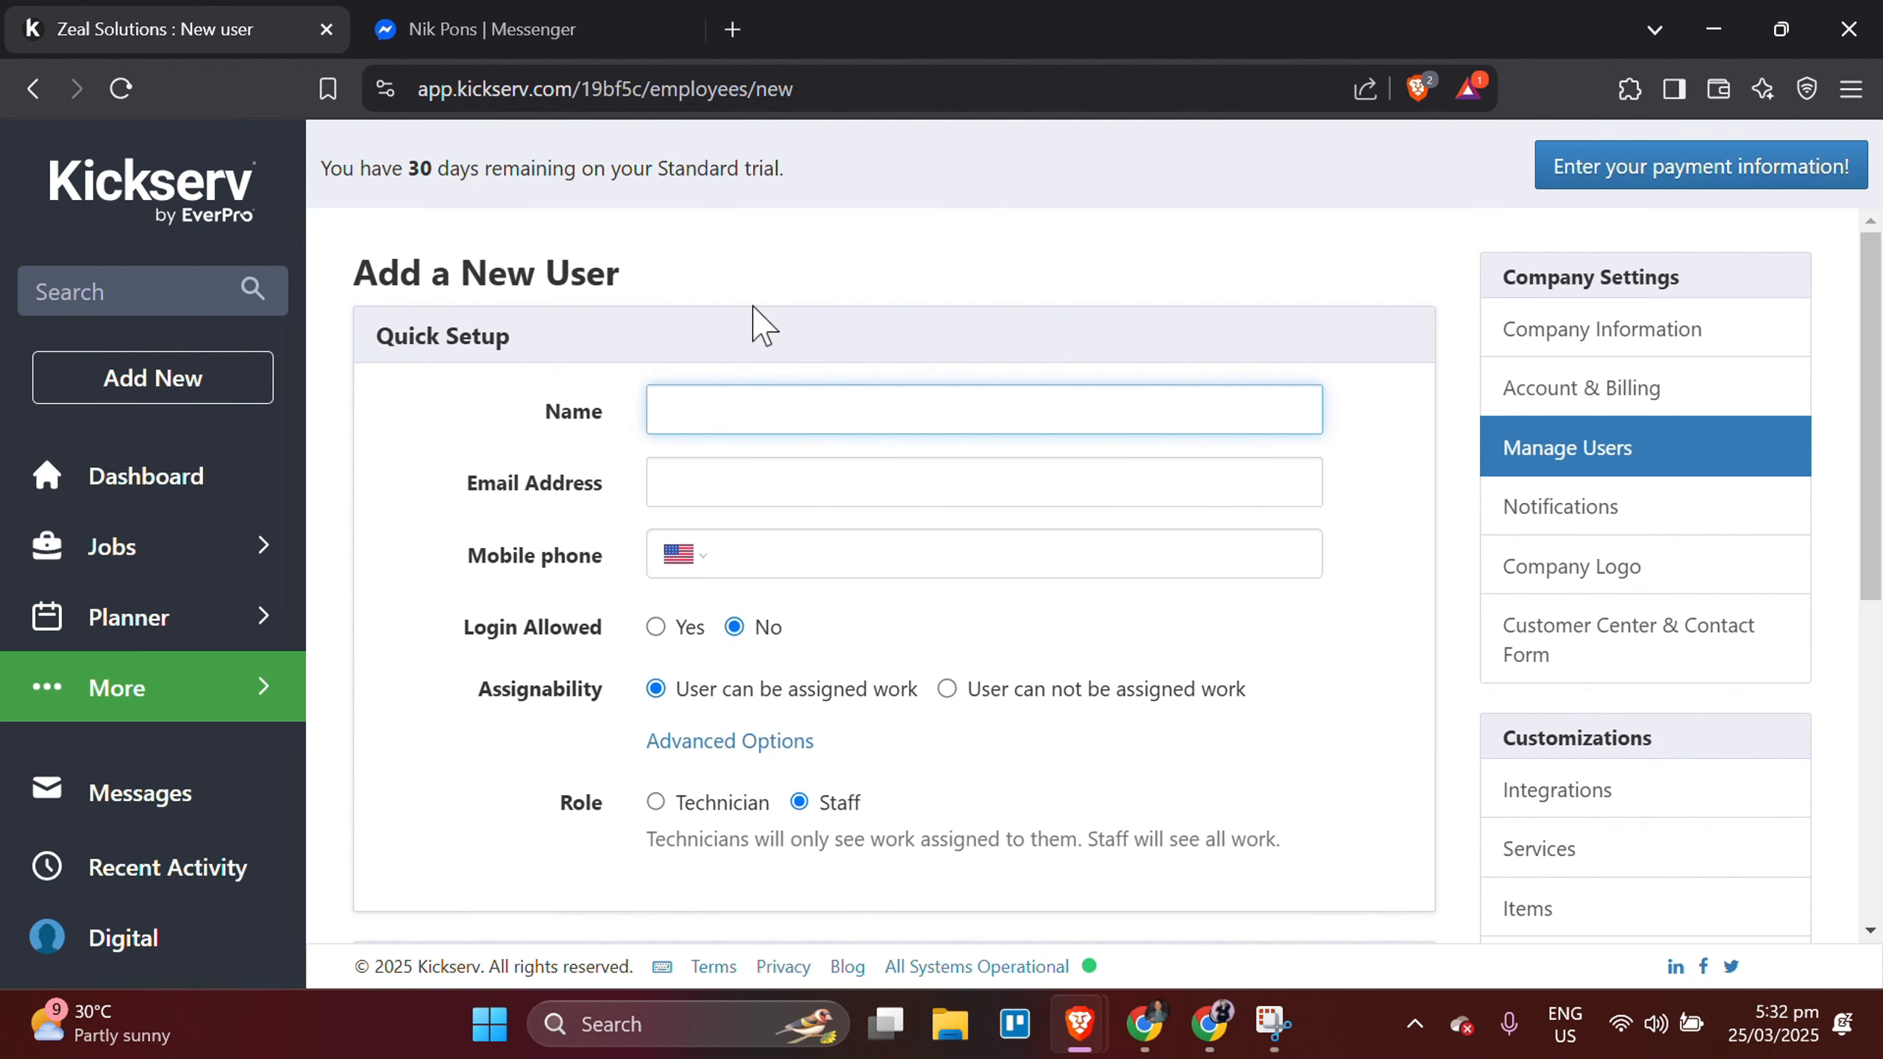
type("Jola")
left_click(855, 517)
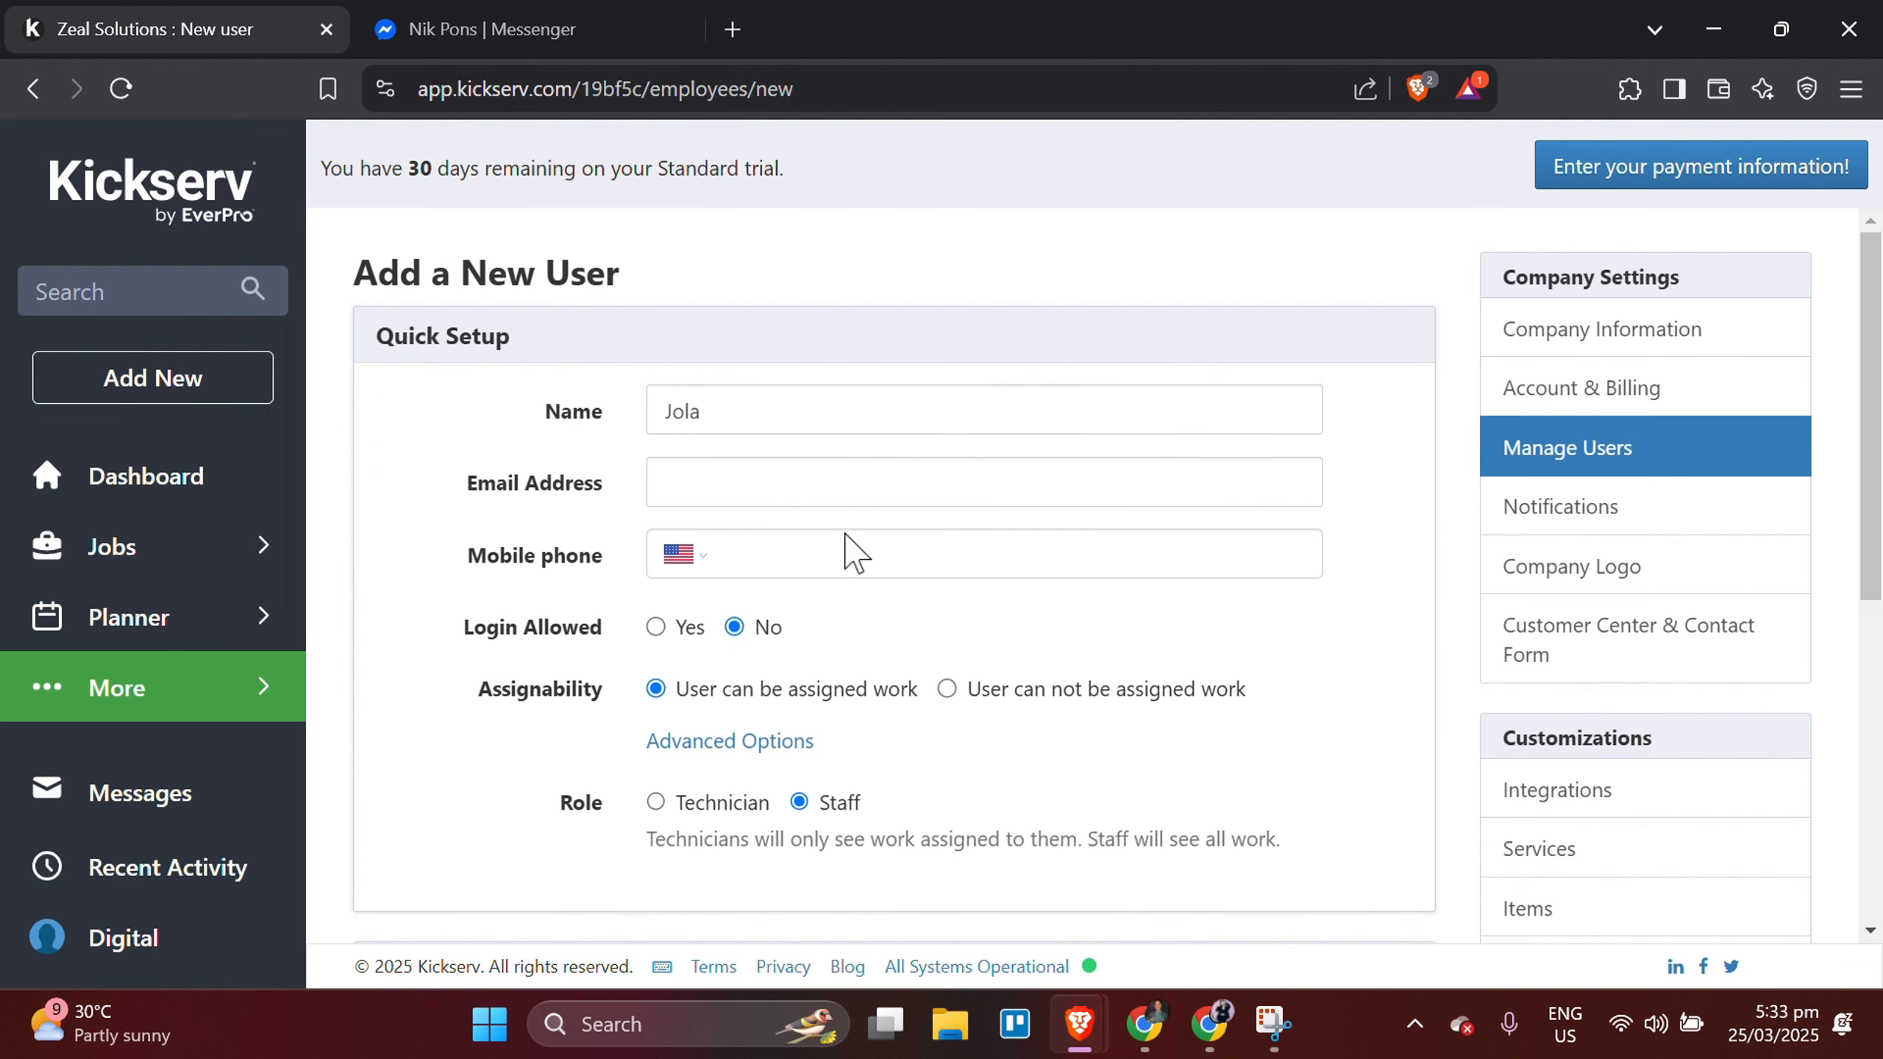
scroll(838, 563, "down", 2)
scroll(841, 581, "up", 2)
scroll(840, 581, "down", 8)
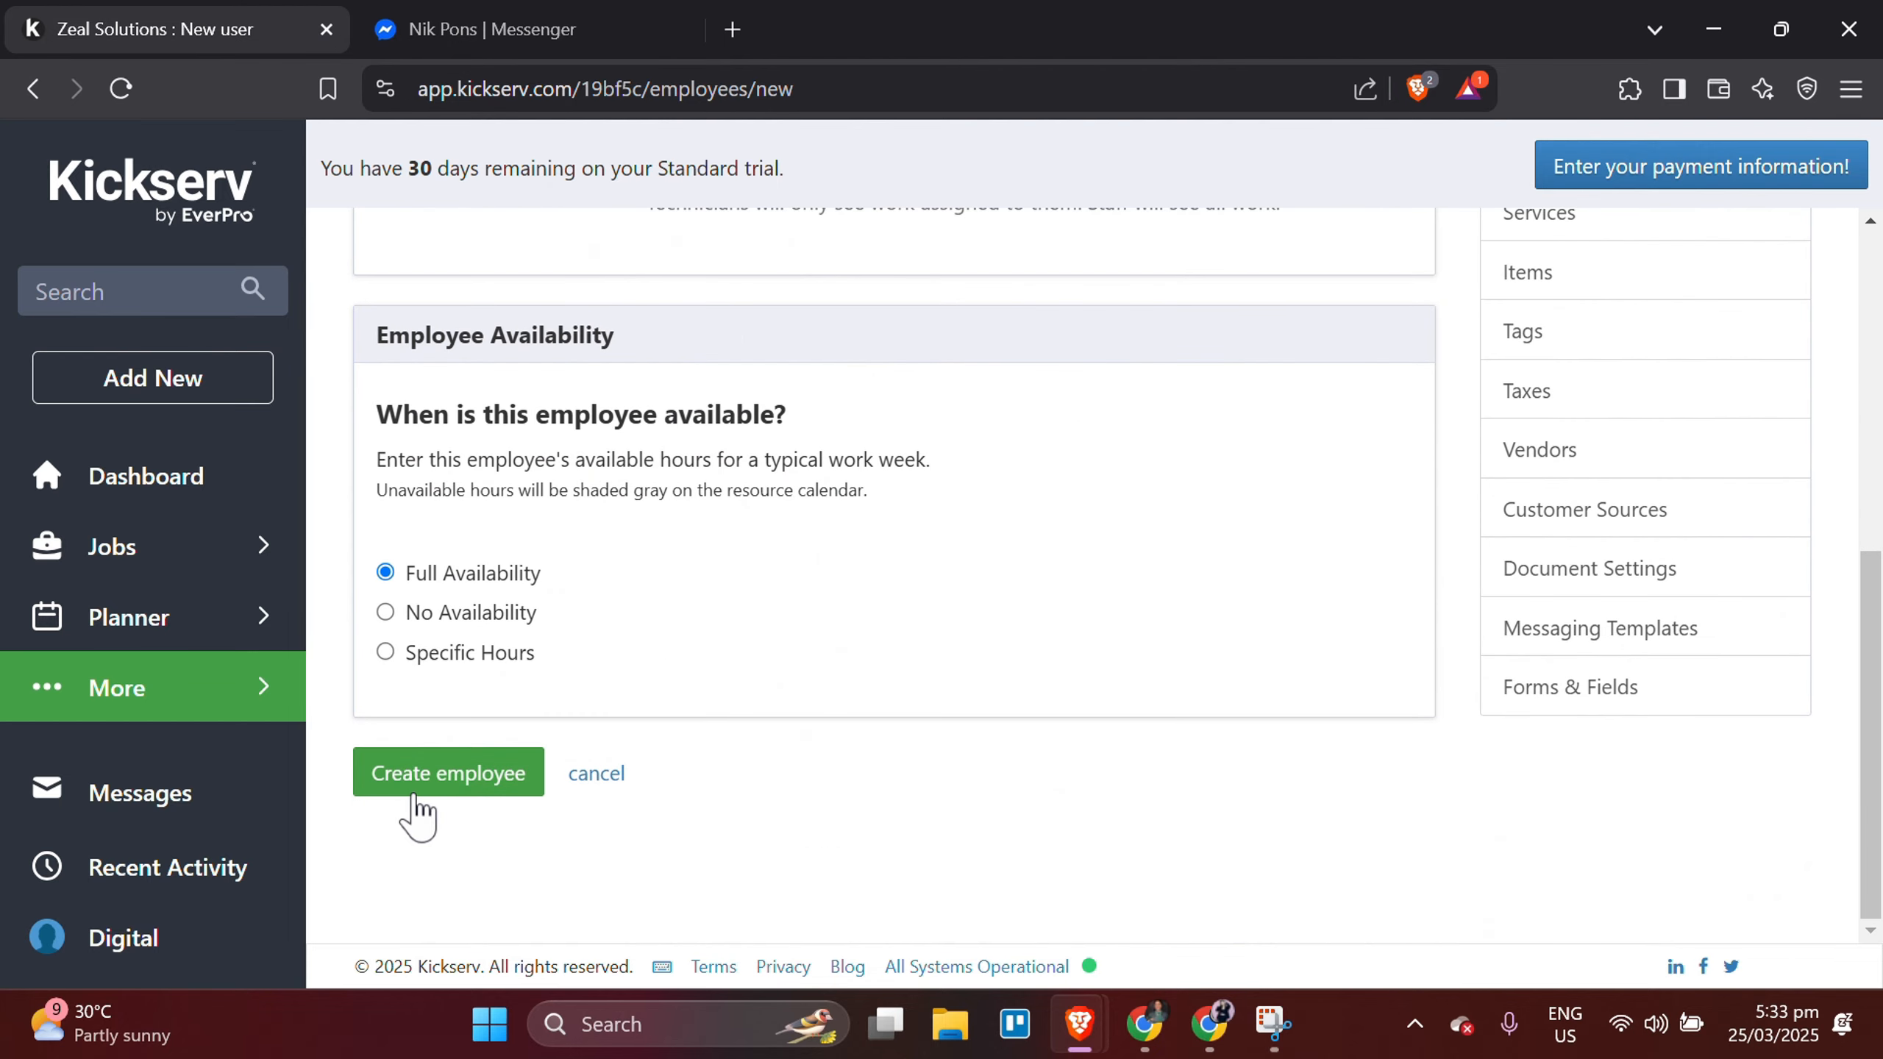
left_click(413, 792)
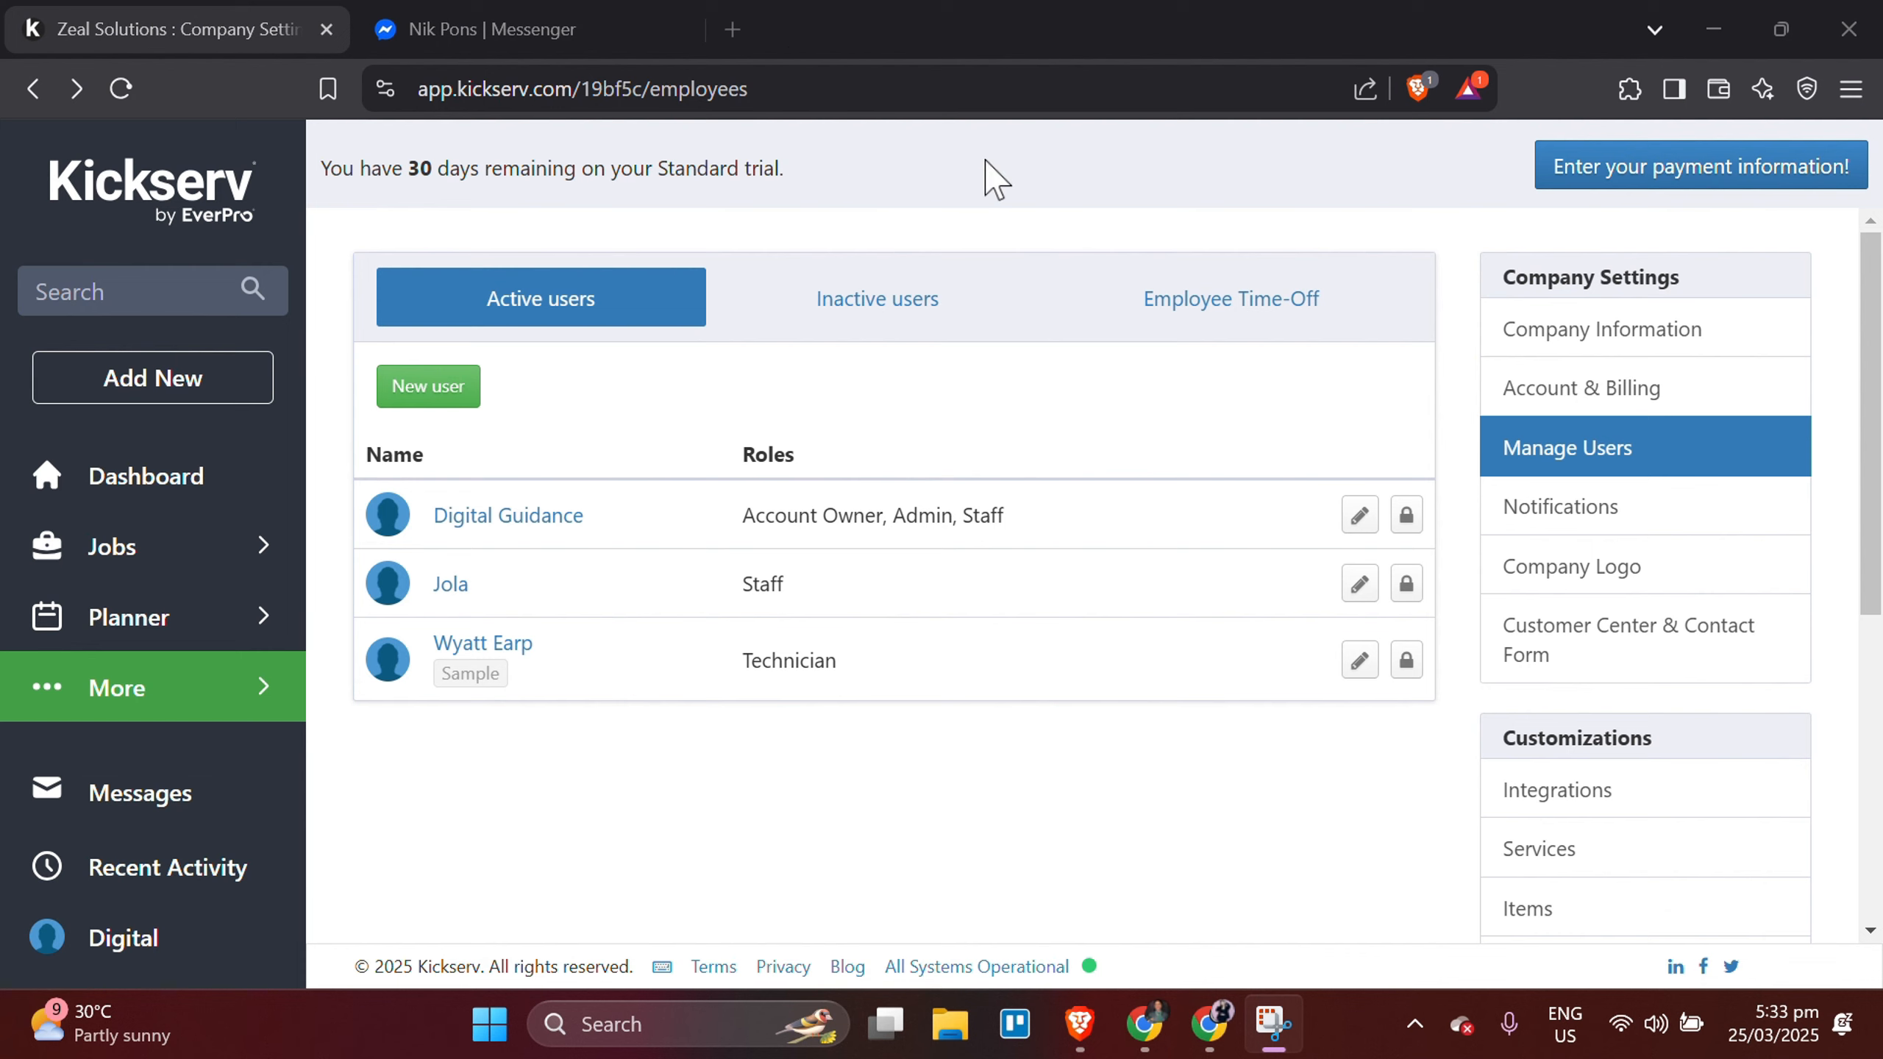
Check the account's billing settings and open the form for adding a payment method.
left_click(1562, 385)
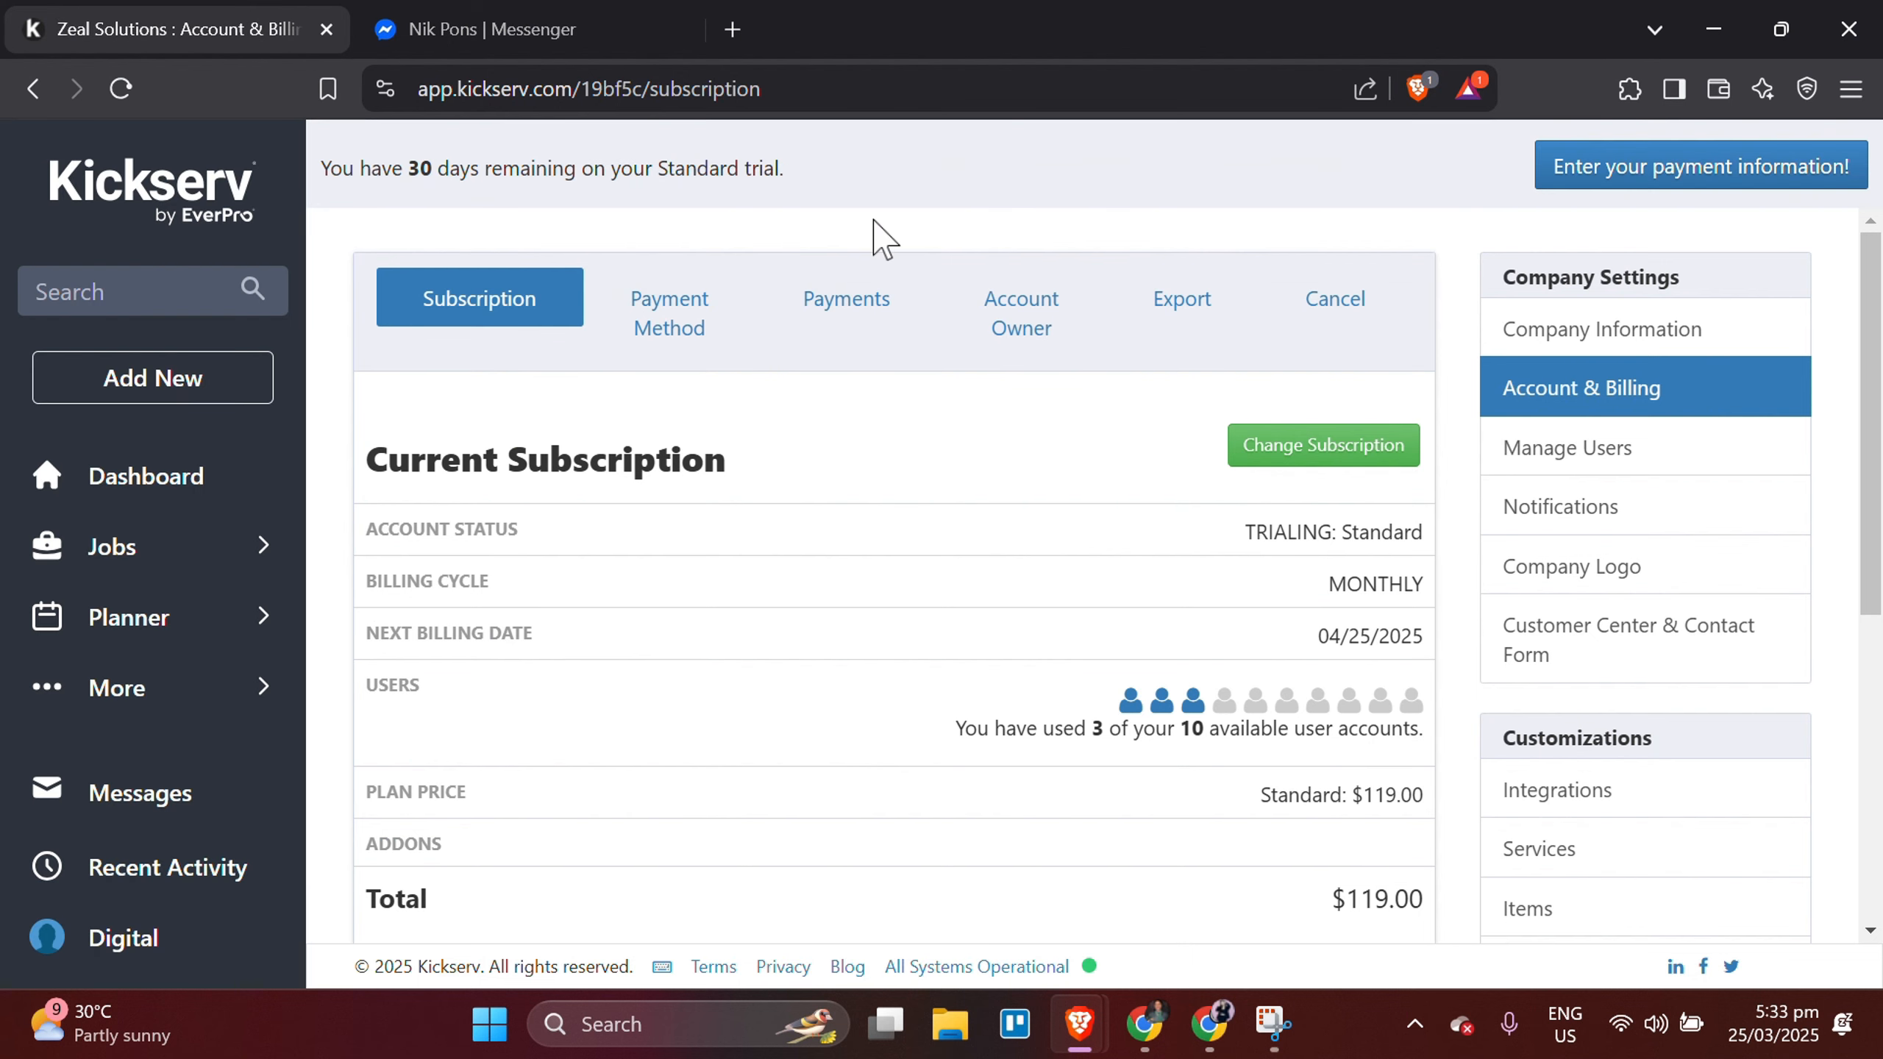
left_click(843, 318)
left_click(671, 319)
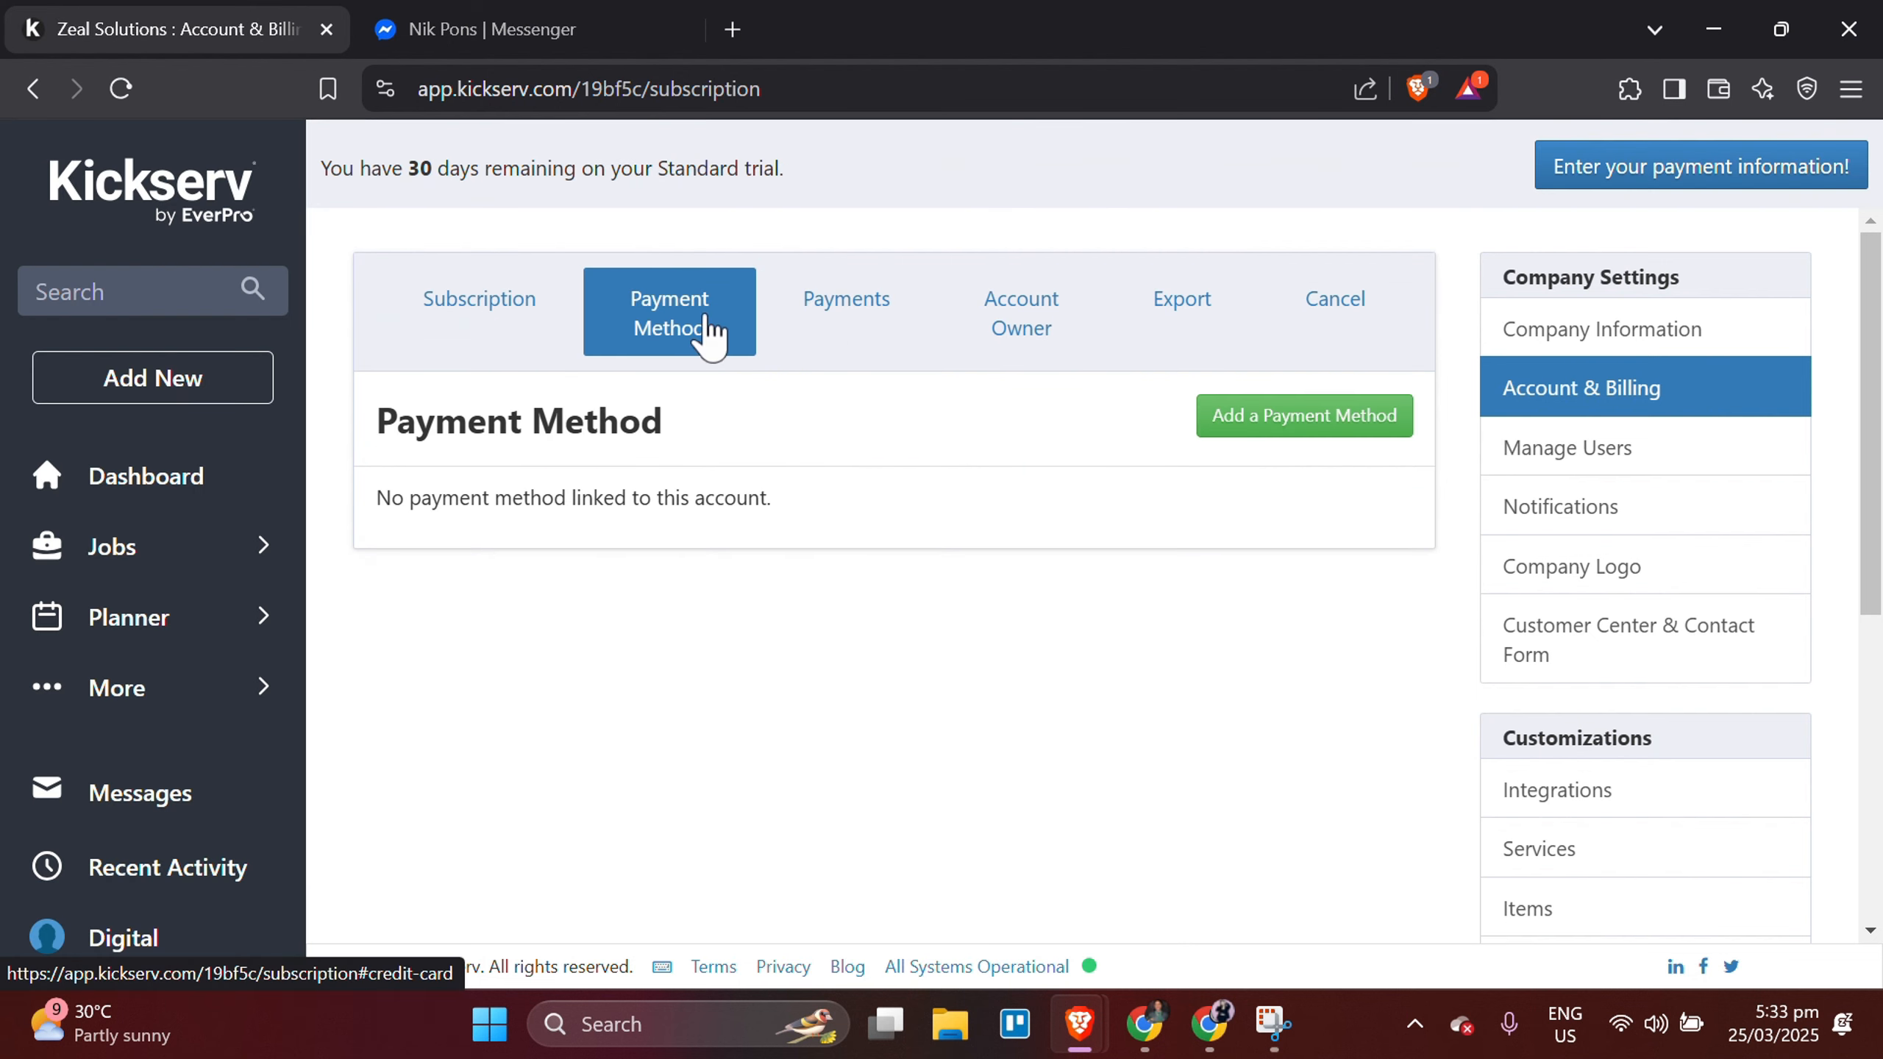
left_click(1285, 441)
scroll(1135, 576, "down", 3)
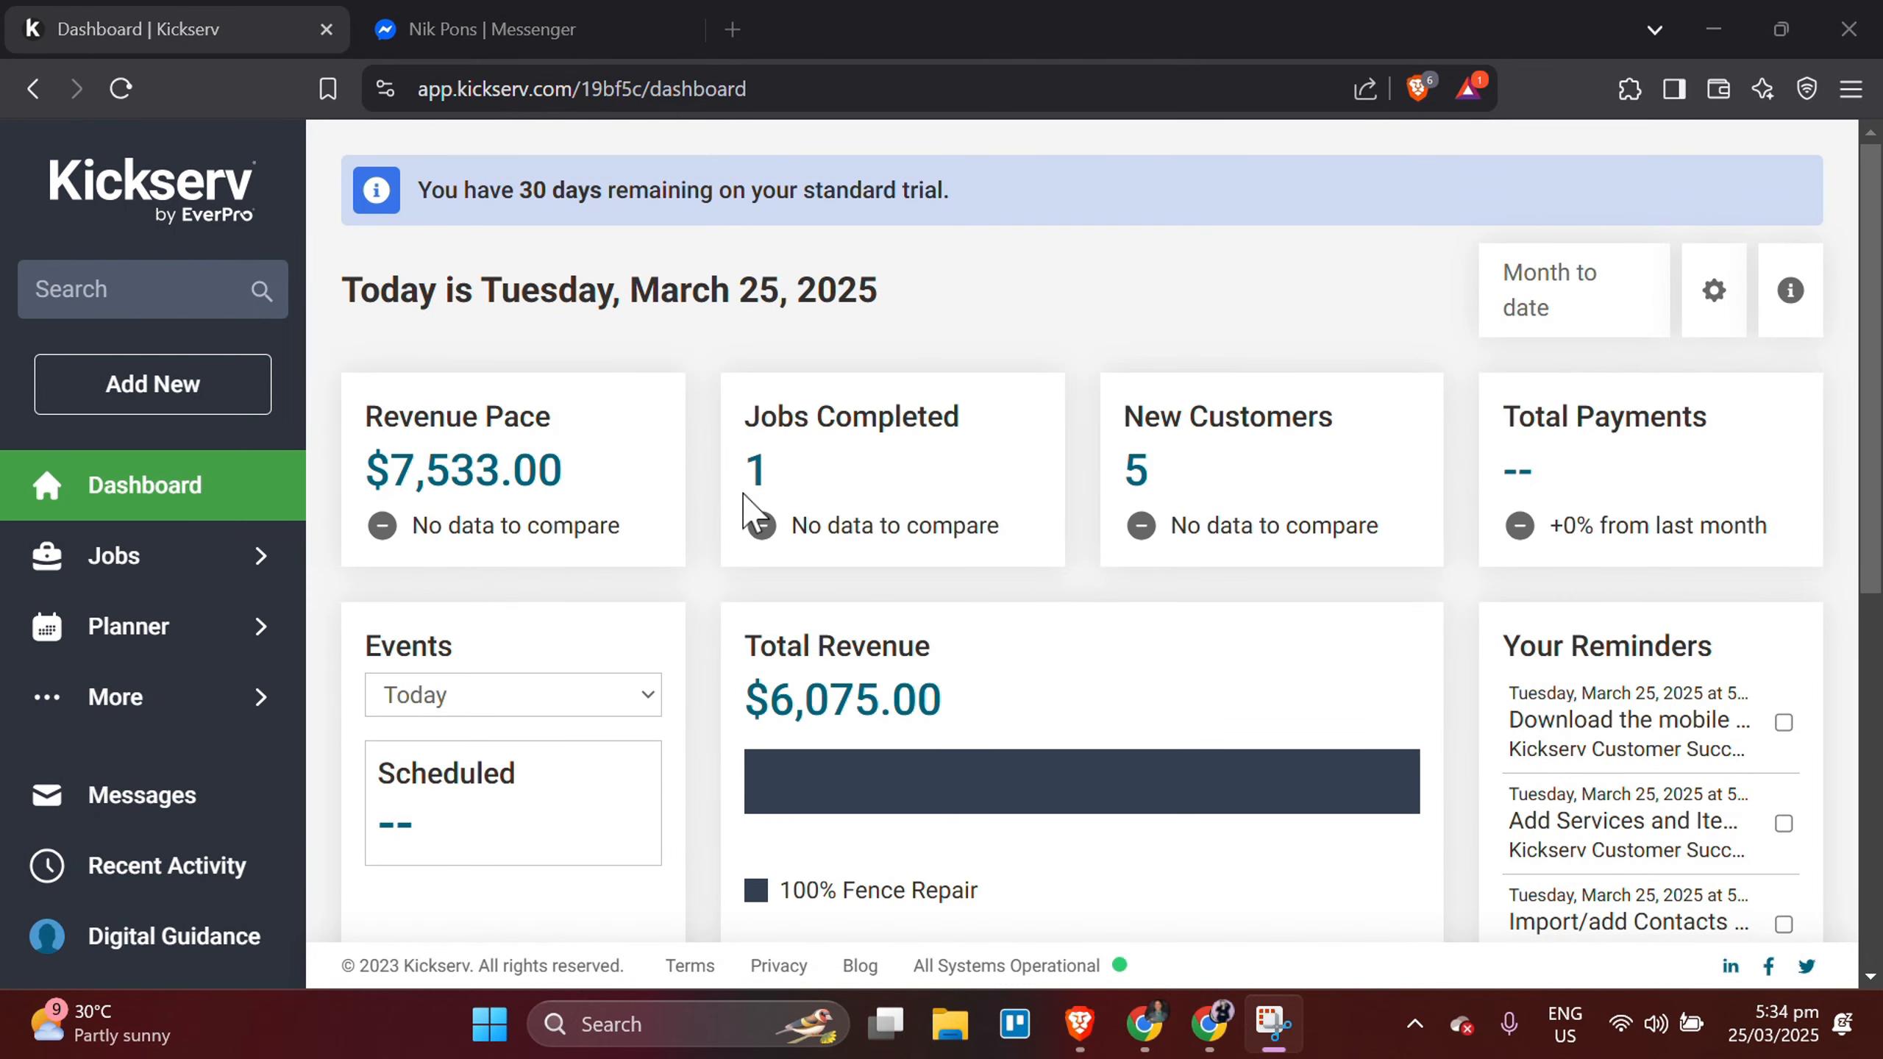
Examine the dashboard's revenue, events and reminders.
scroll(905, 760, "down", 4)
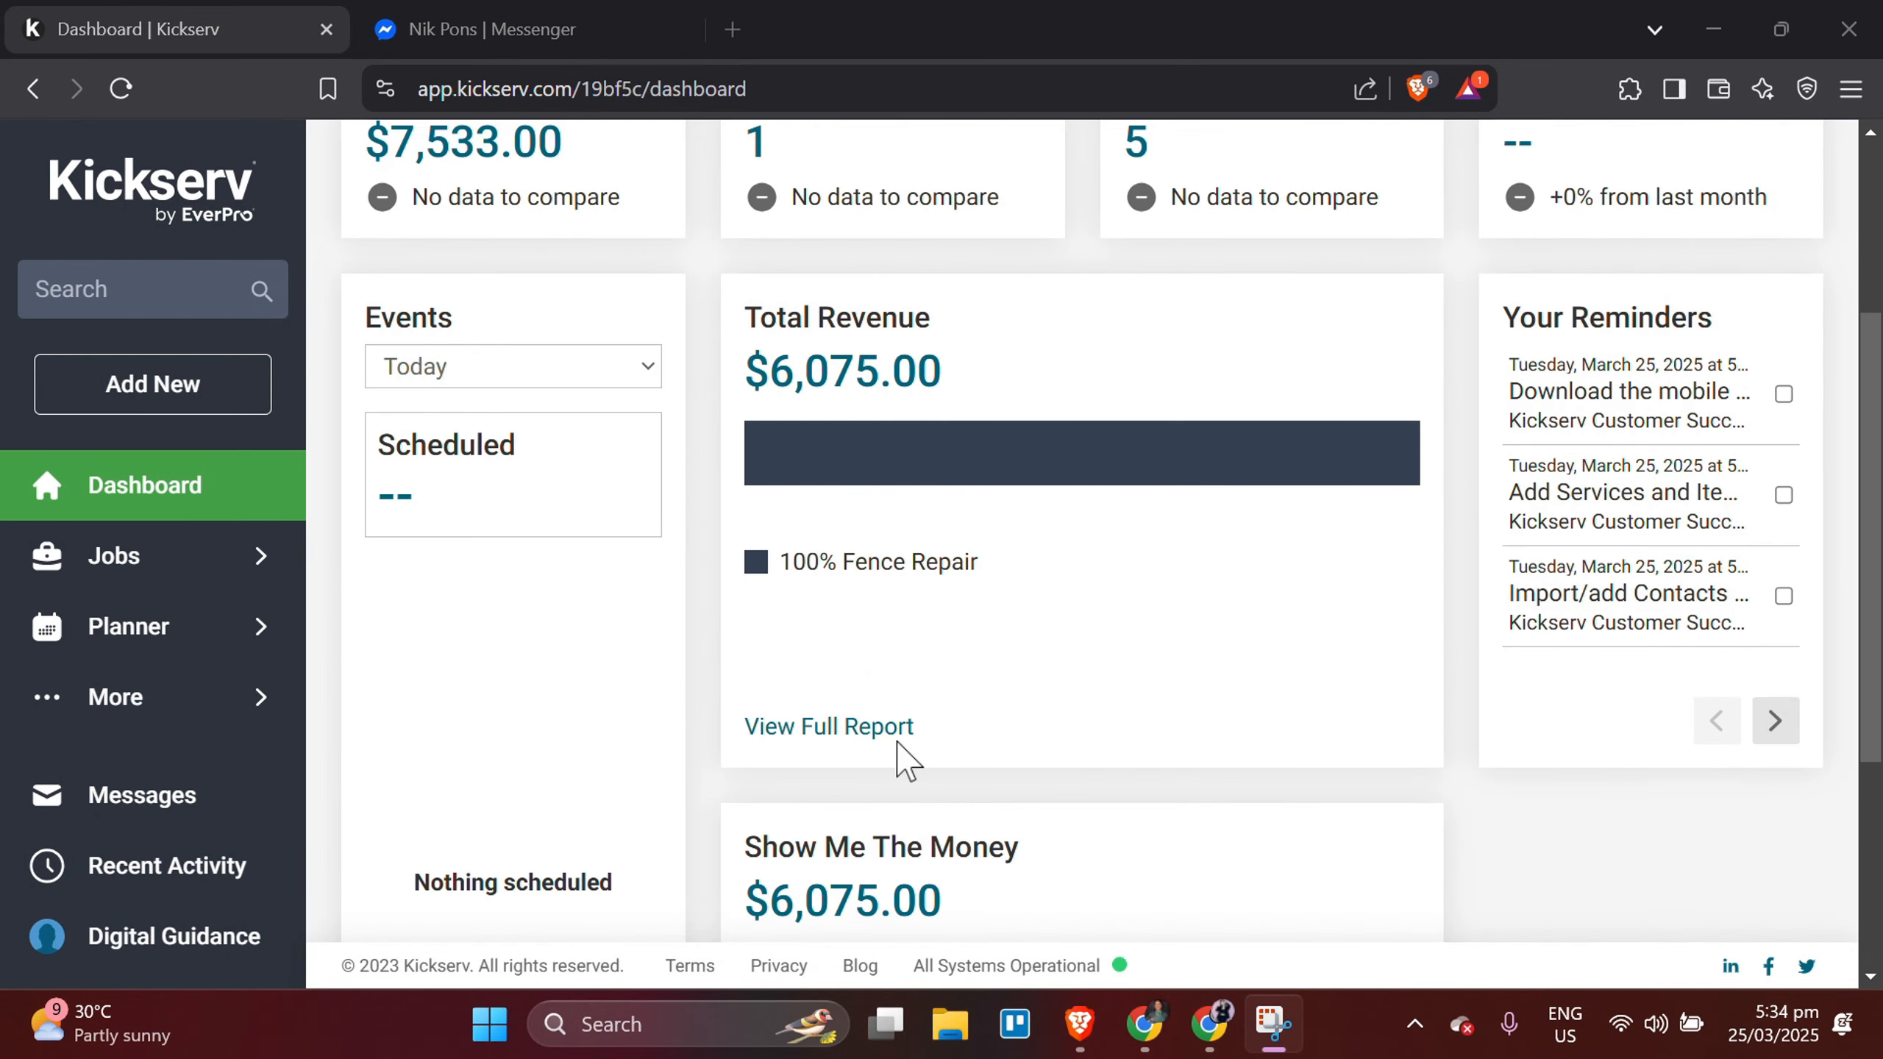
scroll(898, 761, "up", 4)
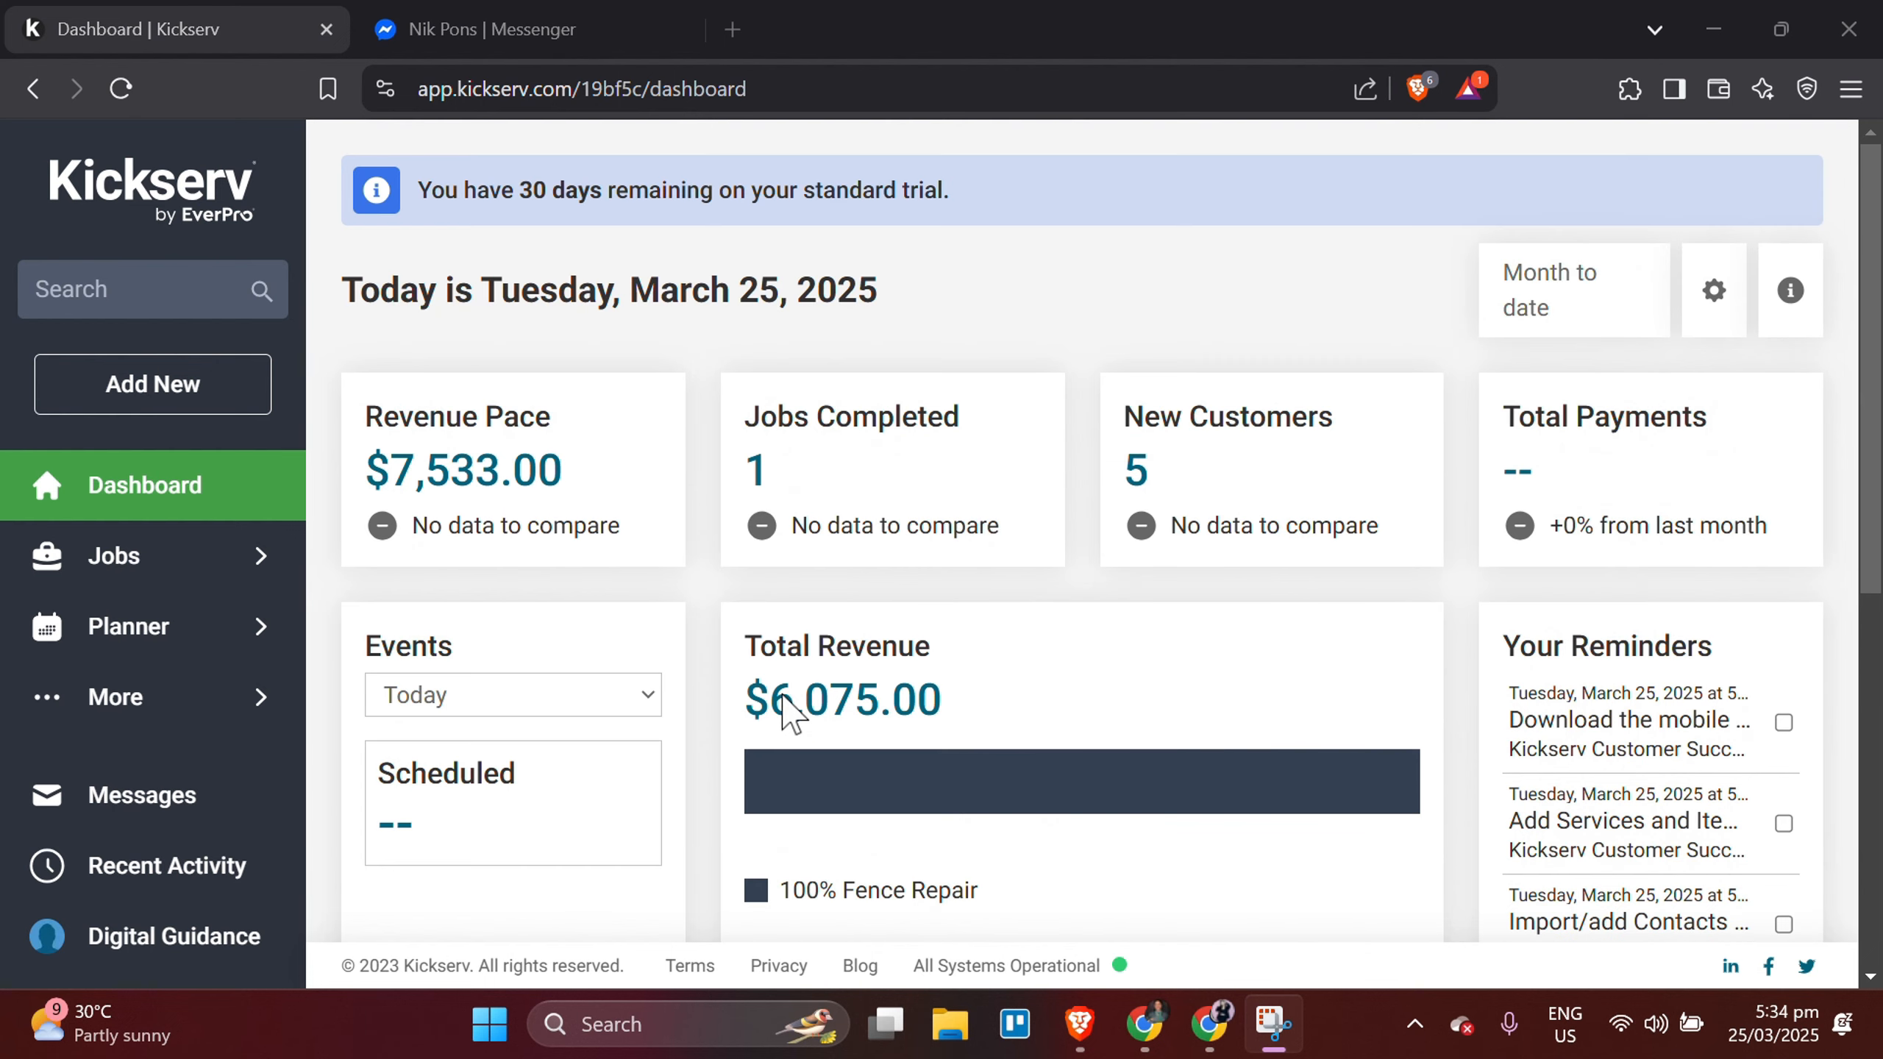
Open the contacts list and start a new contact.
left_click(149, 708)
left_click(425, 634)
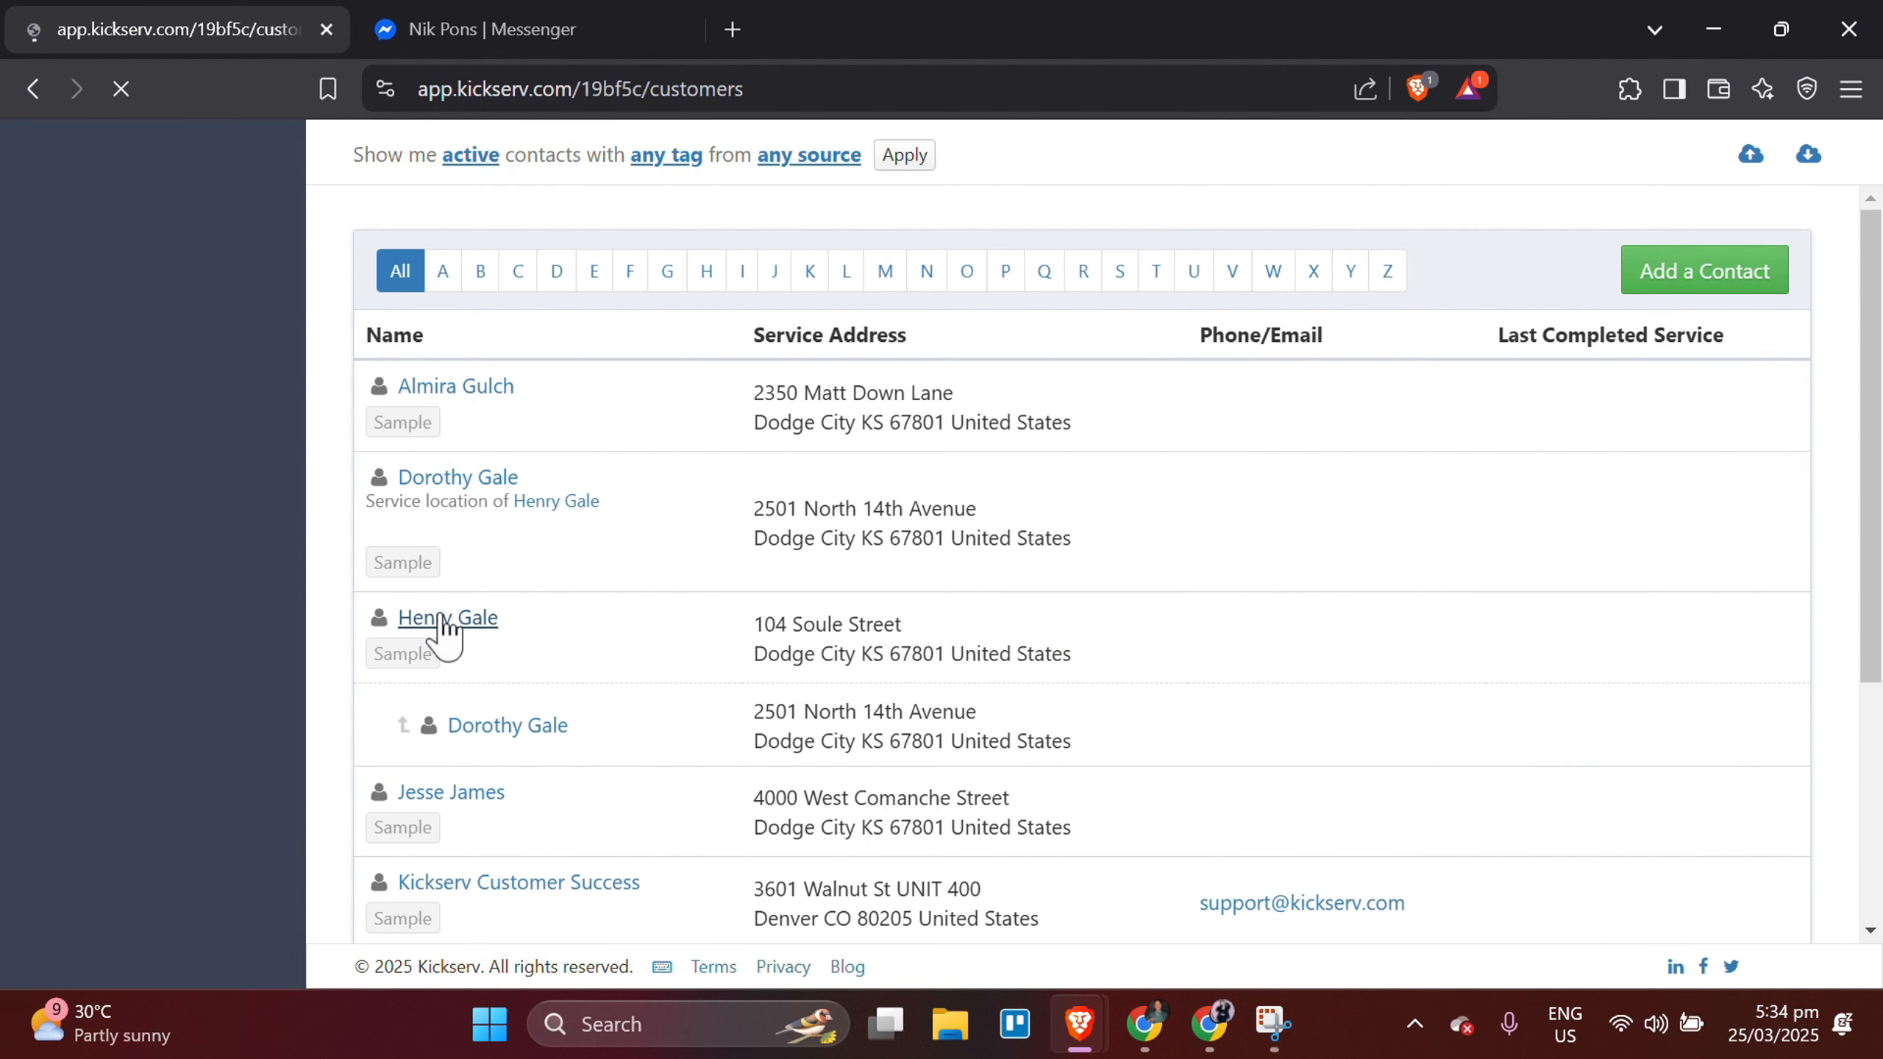
left_click(1661, 376)
Enter the new contact's full name with a capitalized first letter.
left_click(982, 681)
type("gelo")
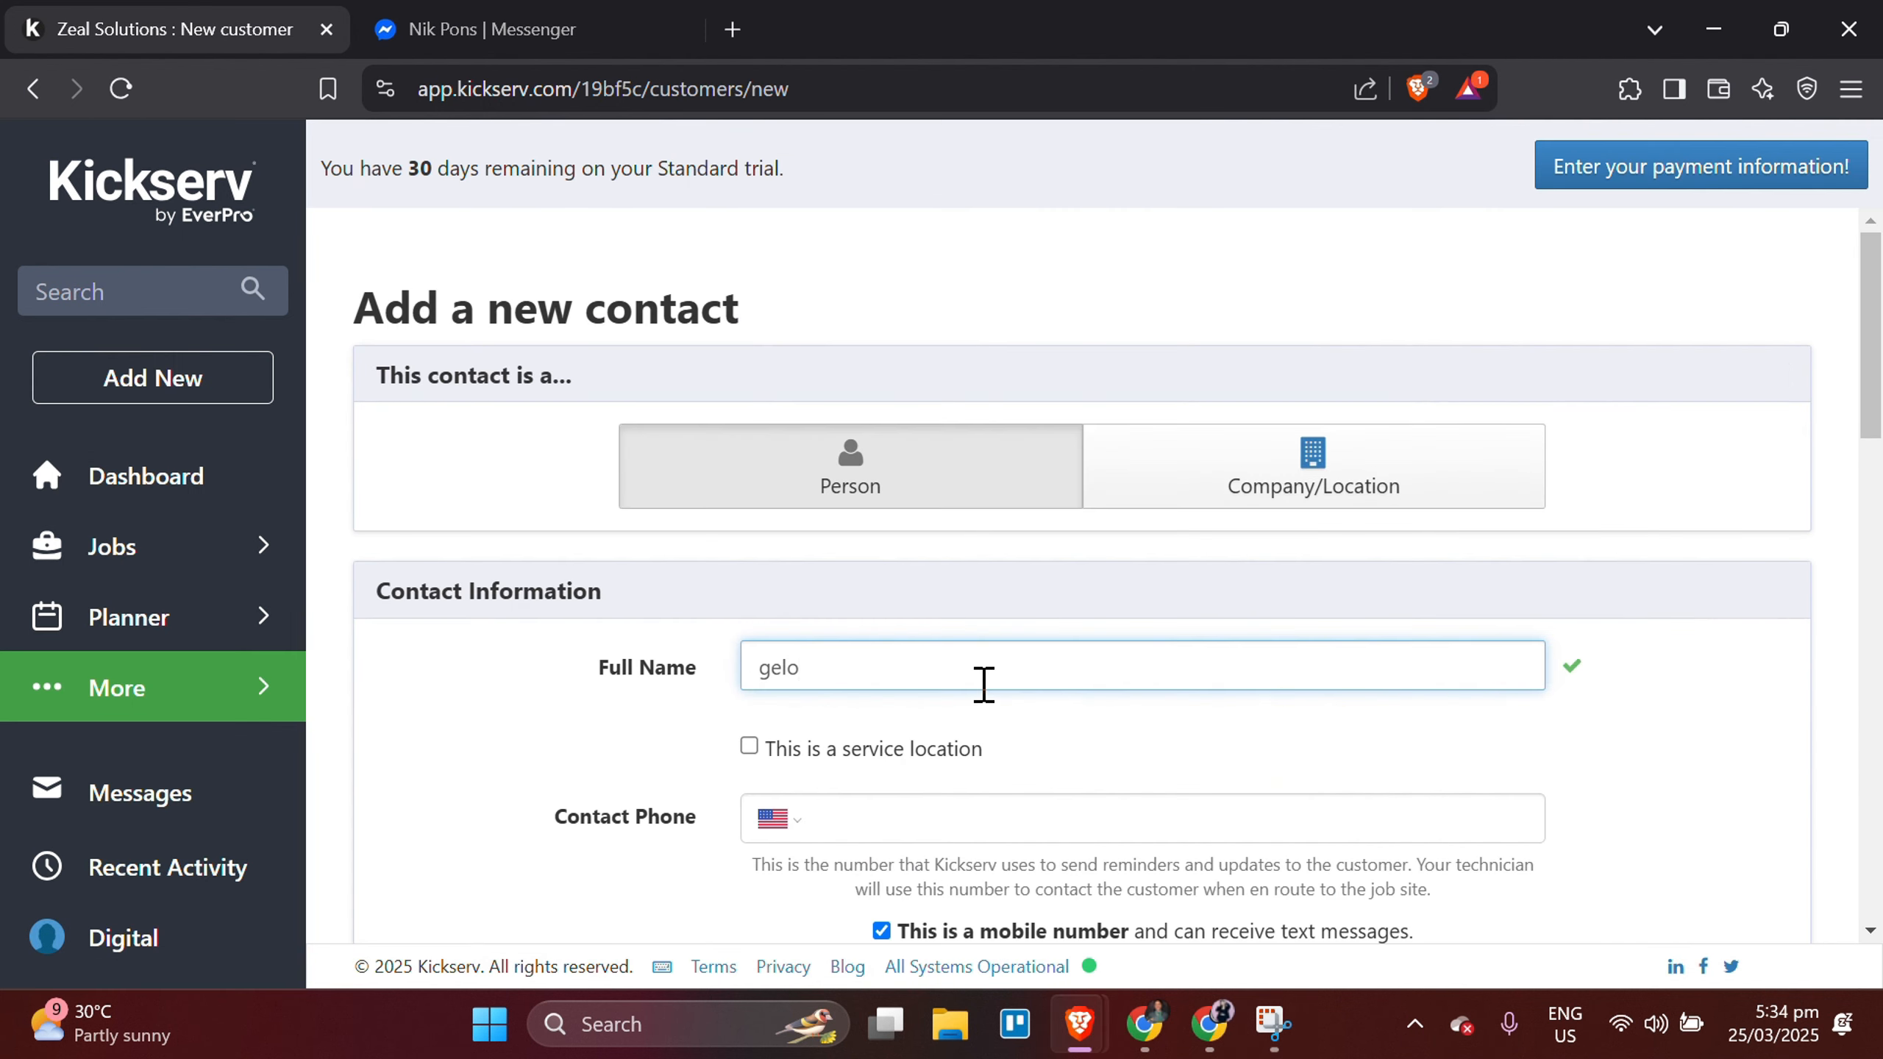
key("BackSpace")
key("BackSpace")
key("BackSpace")
key("BackSpace")
key("Caps_Lock")
type("GEL")
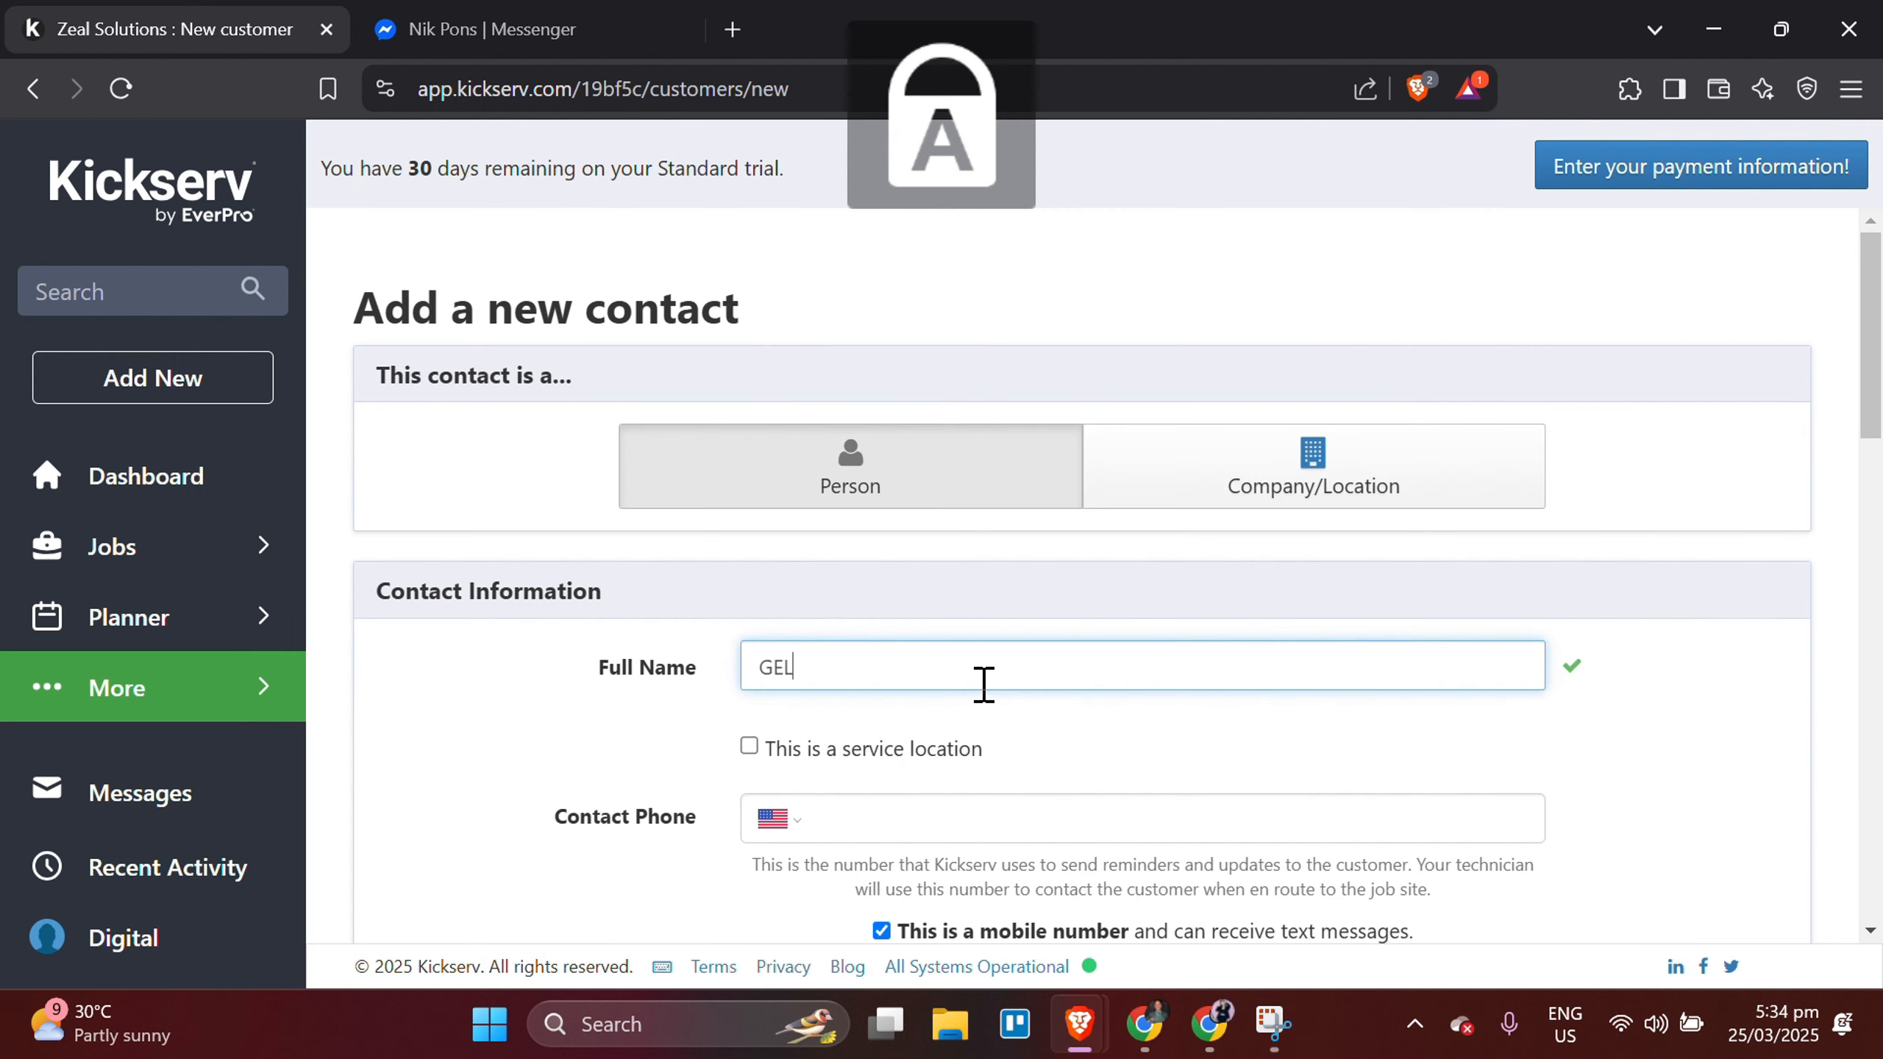
key("BackSpace")
key("BackSpace")
key("Caps_Lock")
type("elo")
Save the new contact, leaving the phone, address and billing details at their defaults.
scroll(1007, 606, "down", 2)
scroll(1007, 607, "down", 10)
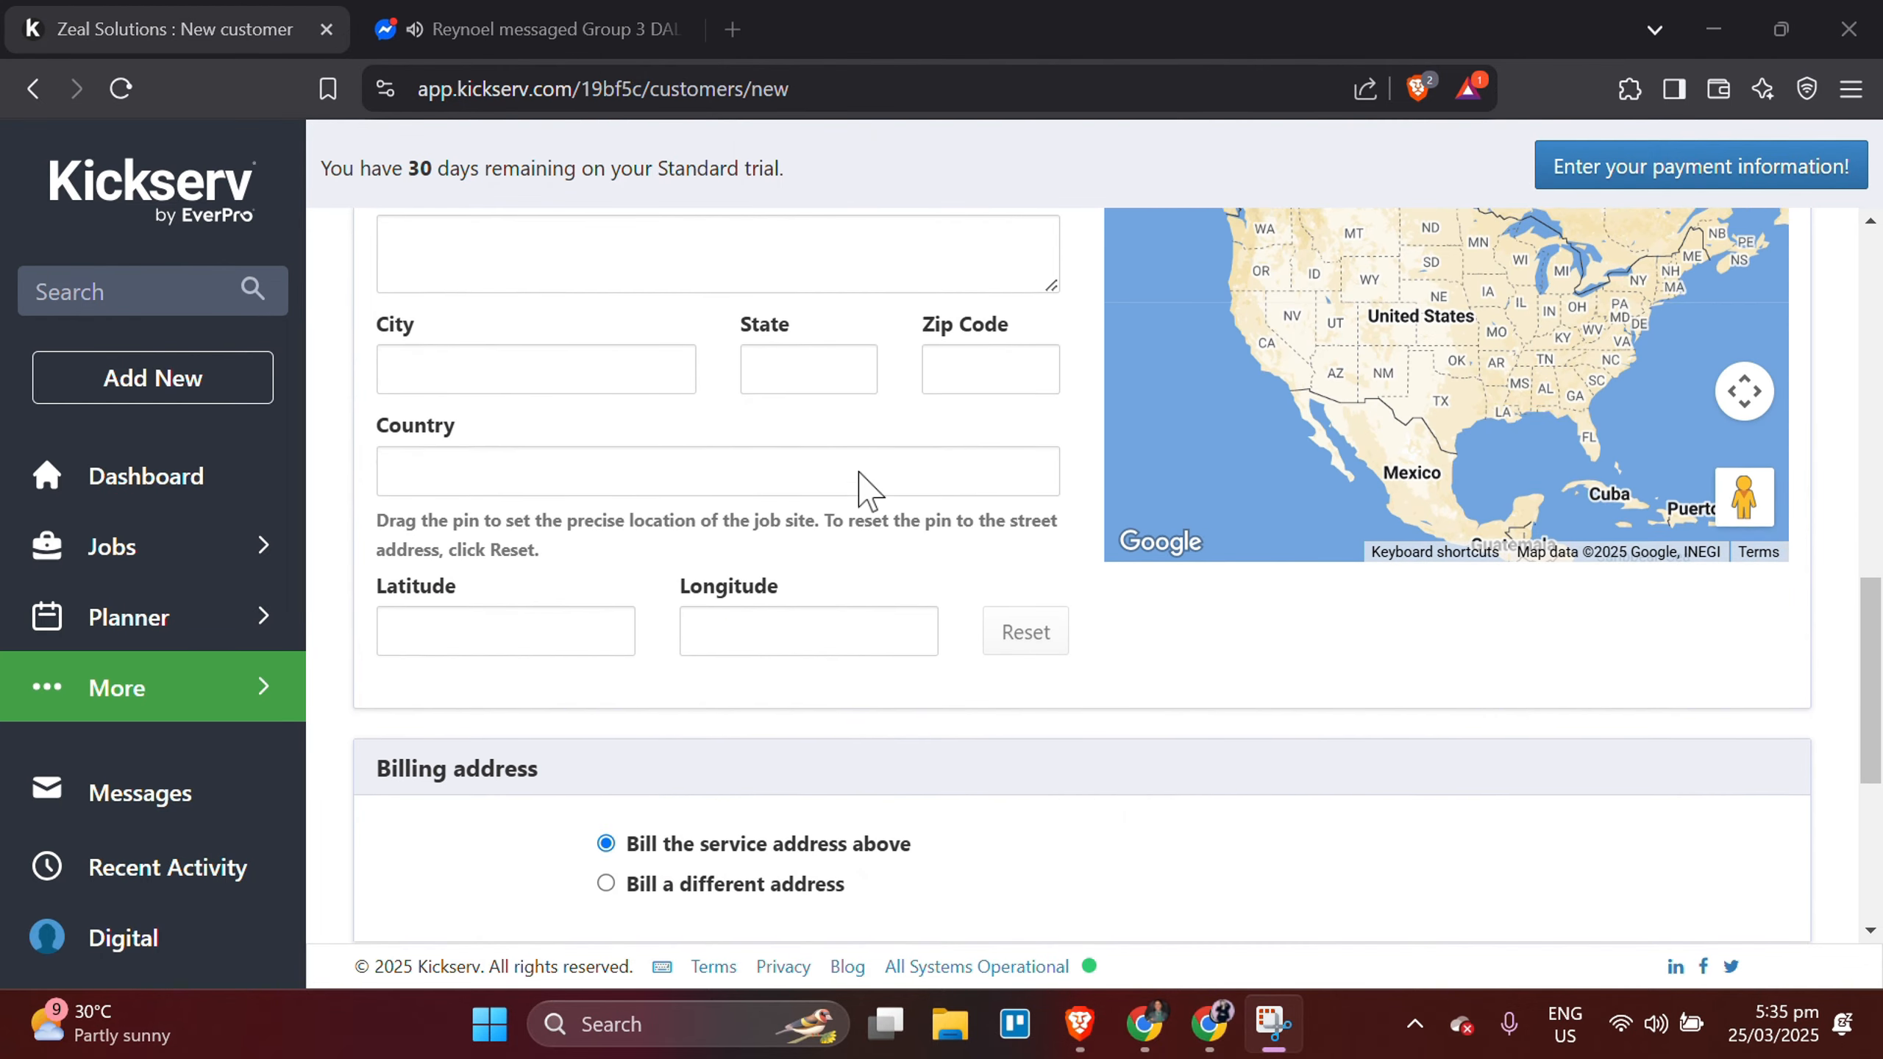
left_click(451, 897)
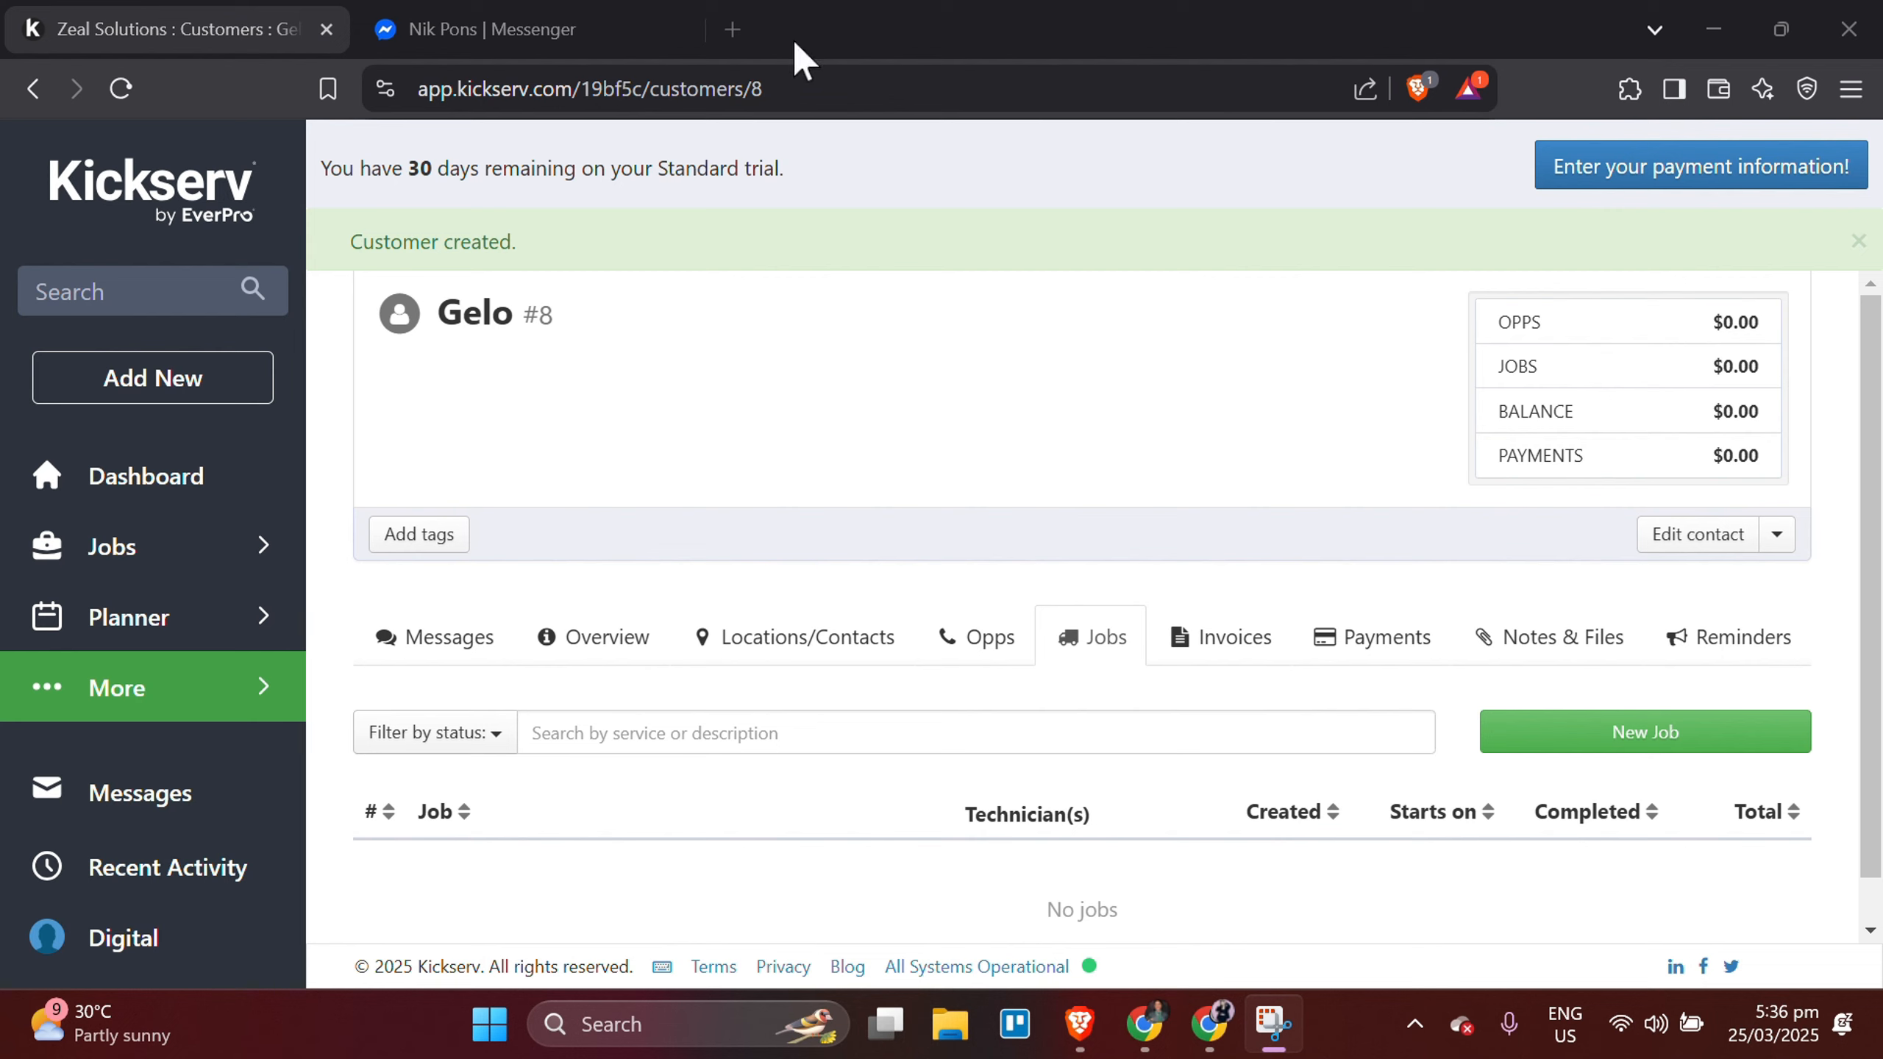
Start a new job from the jobs list and choose Fence Repair as its service.
mouse_move(192, 548)
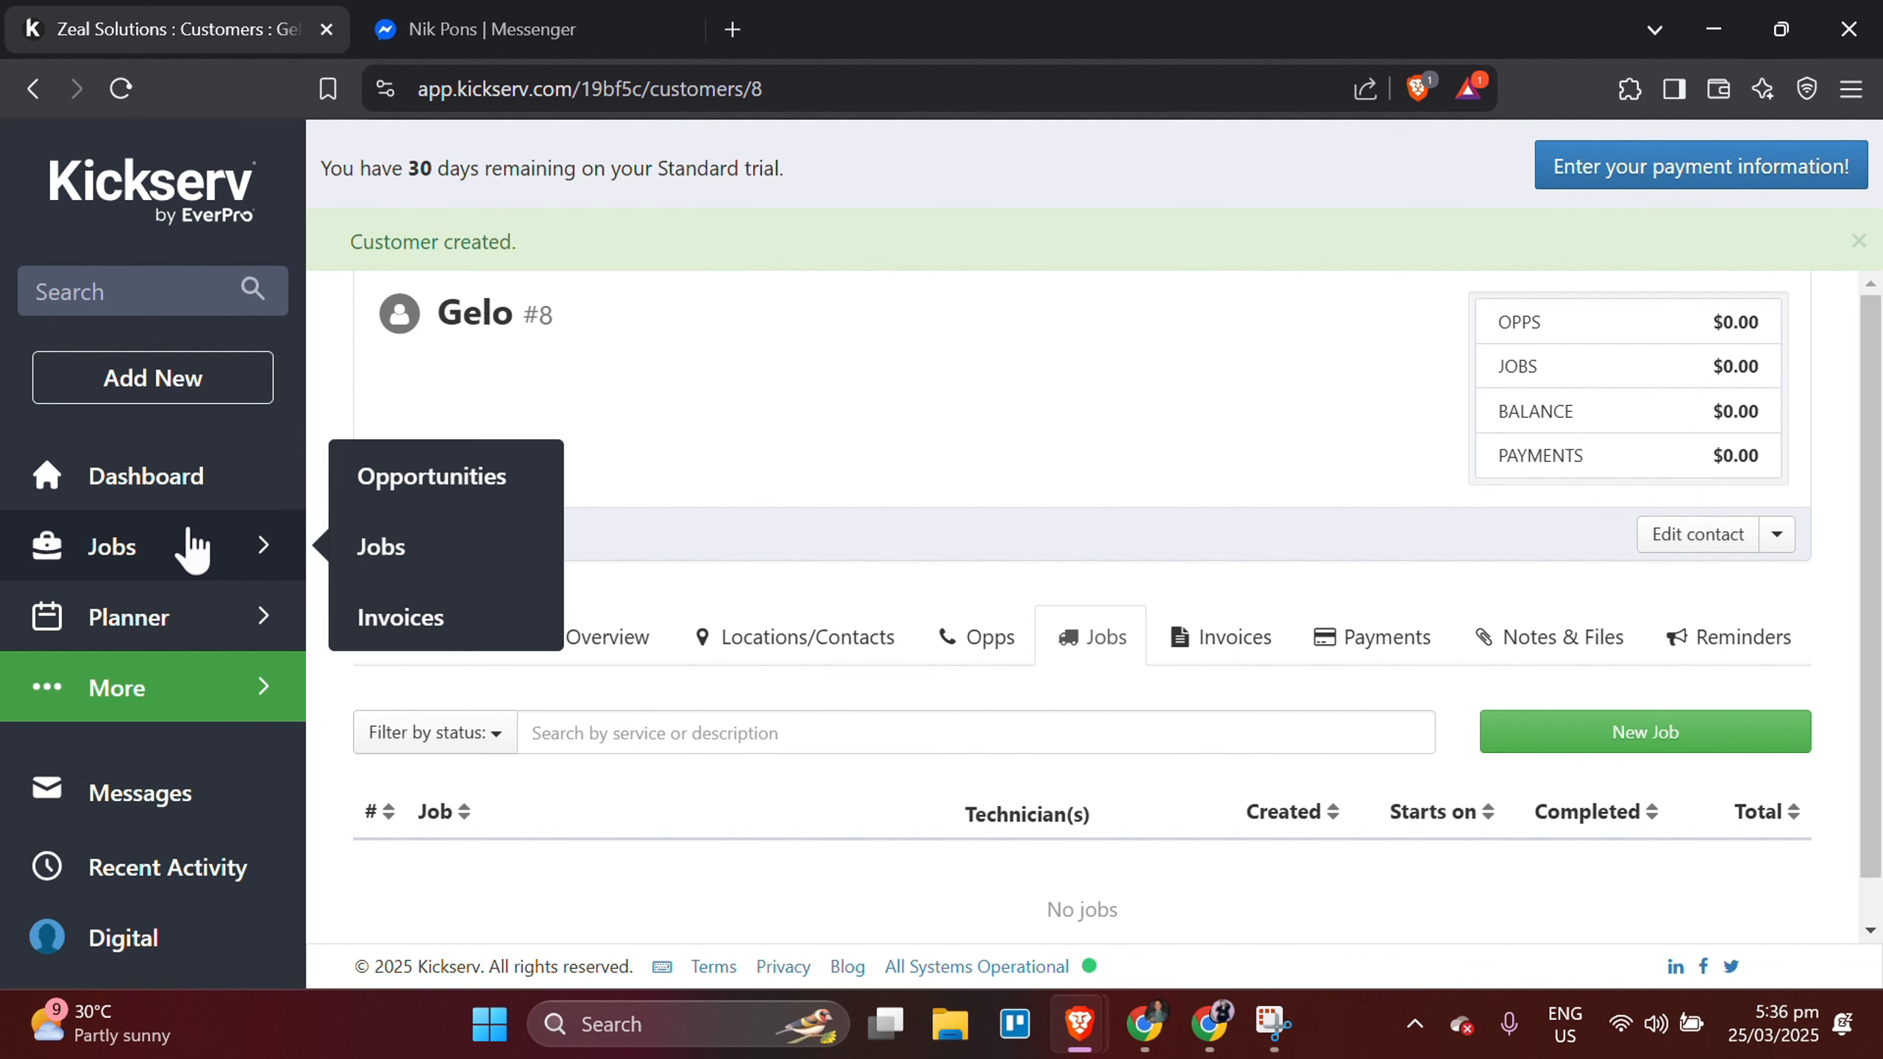
left_click(400, 541)
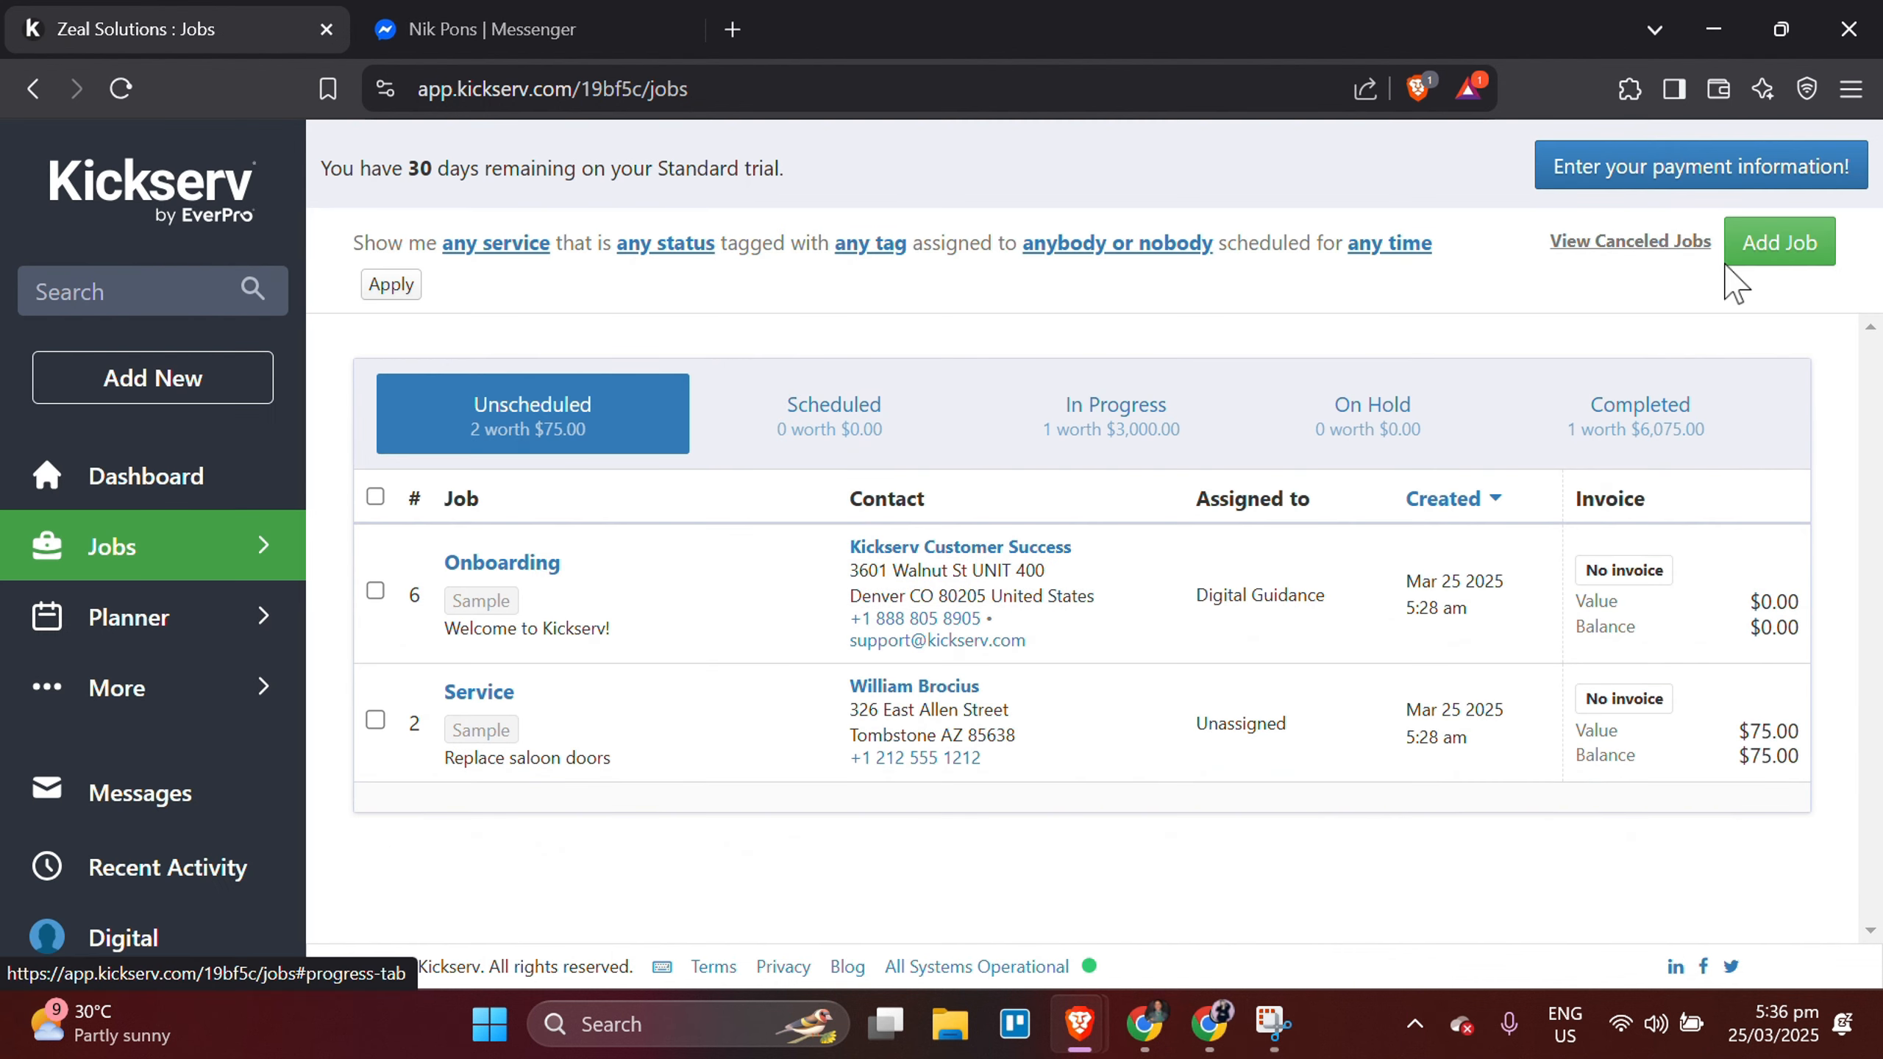
left_click(1780, 245)
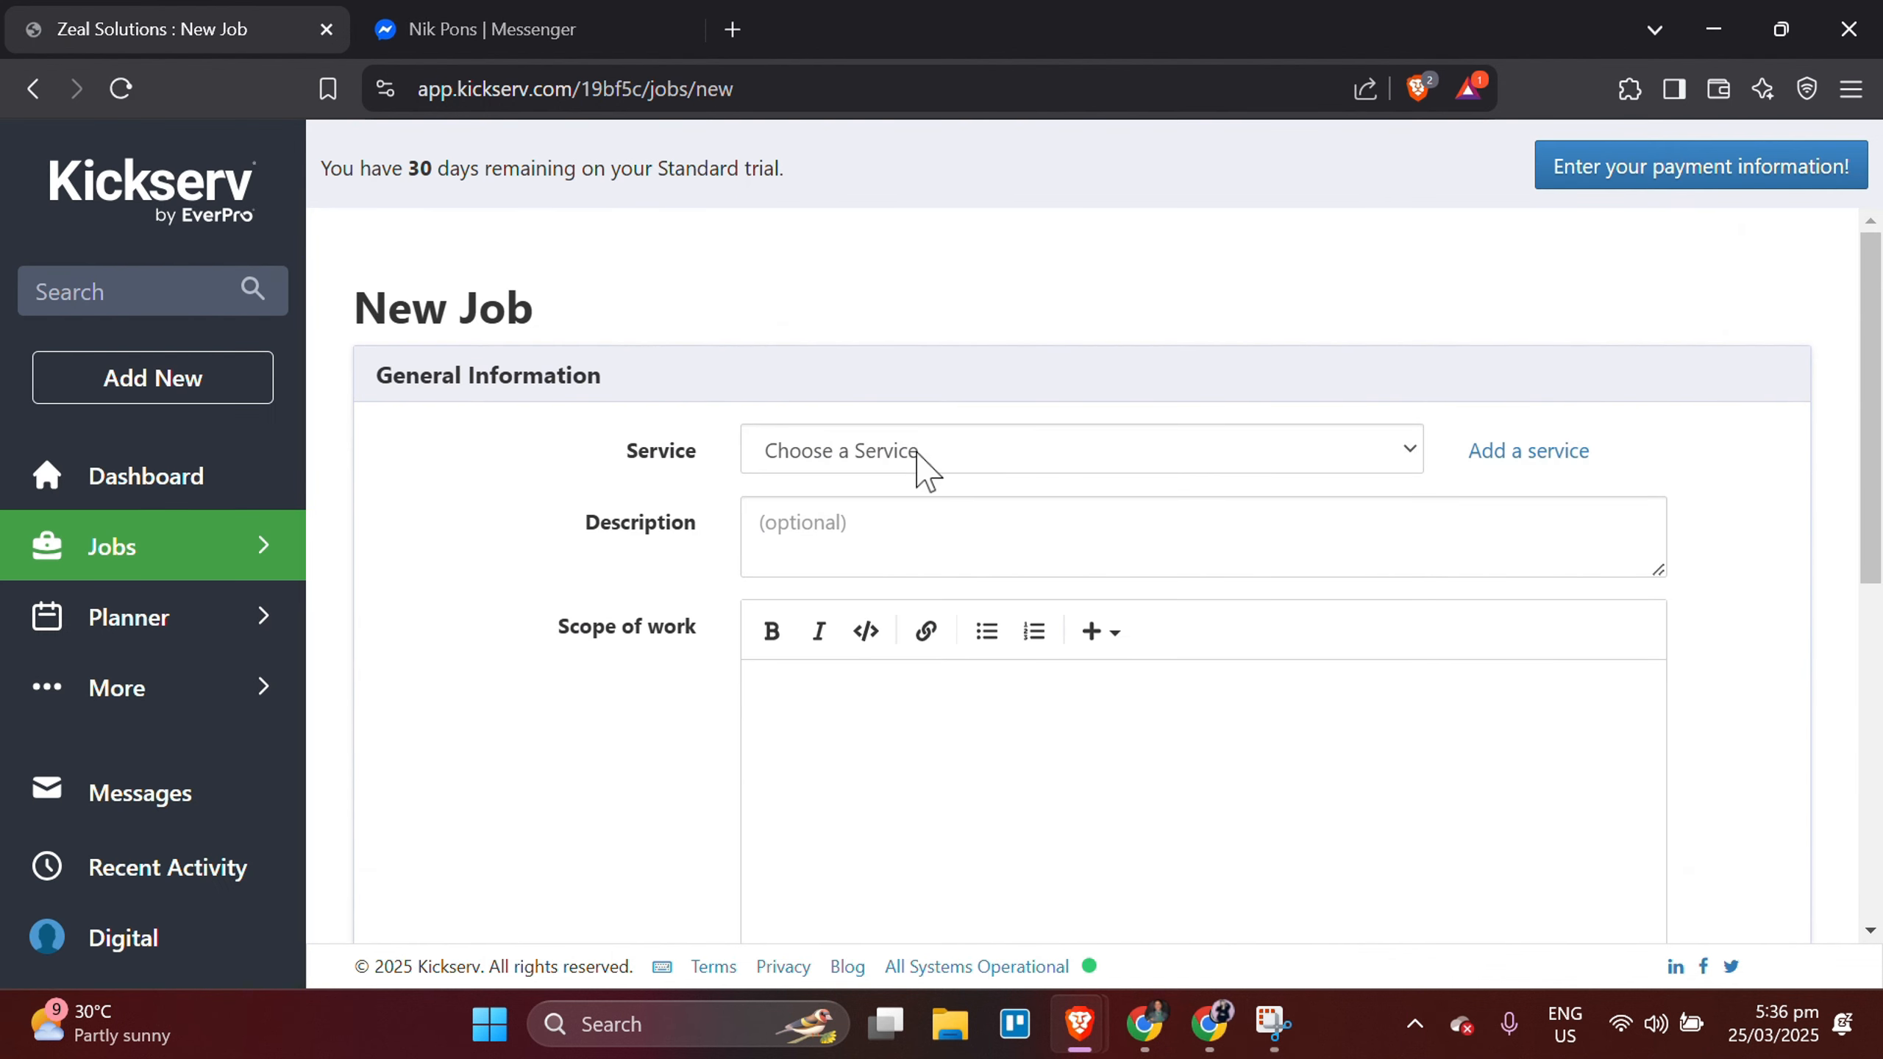
left_click(917, 446)
left_click(833, 616)
scroll(834, 608, "down", 1)
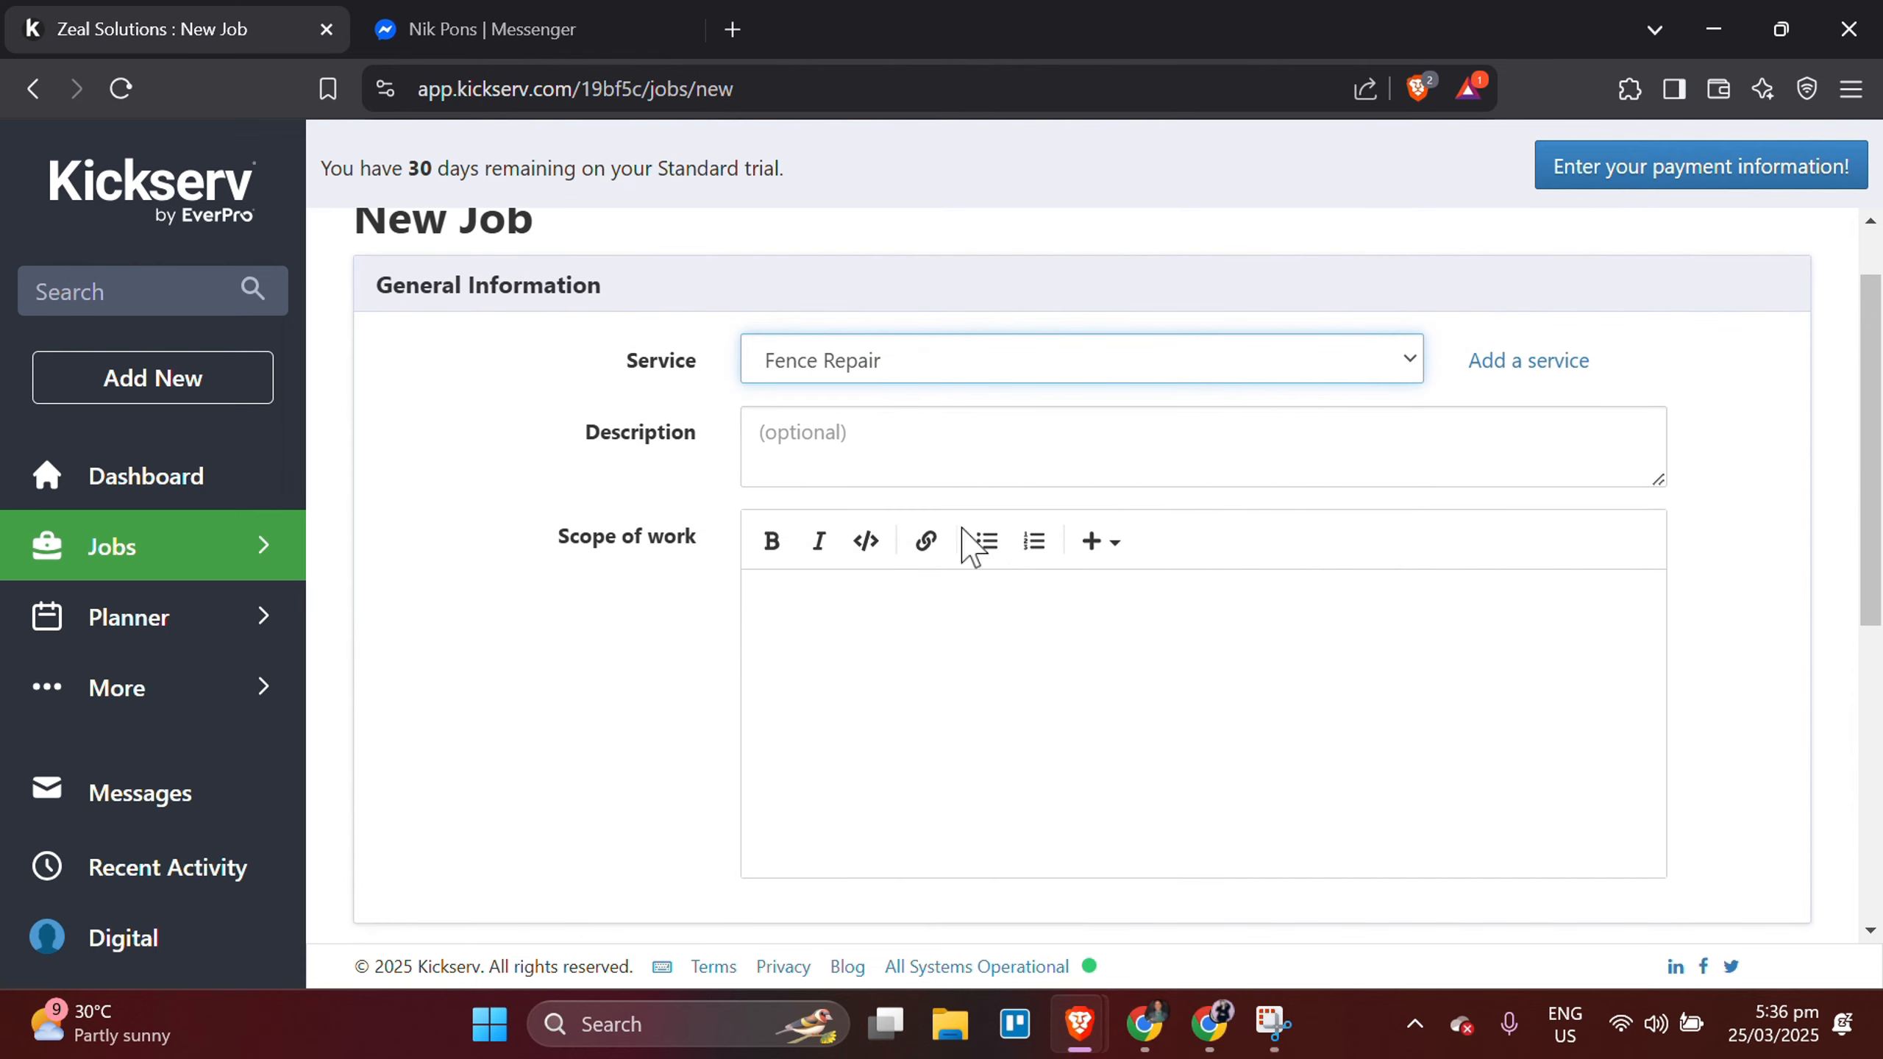
Try to create the Fence Repair job without choosing a contact.
scroll(1000, 723, "down", 7)
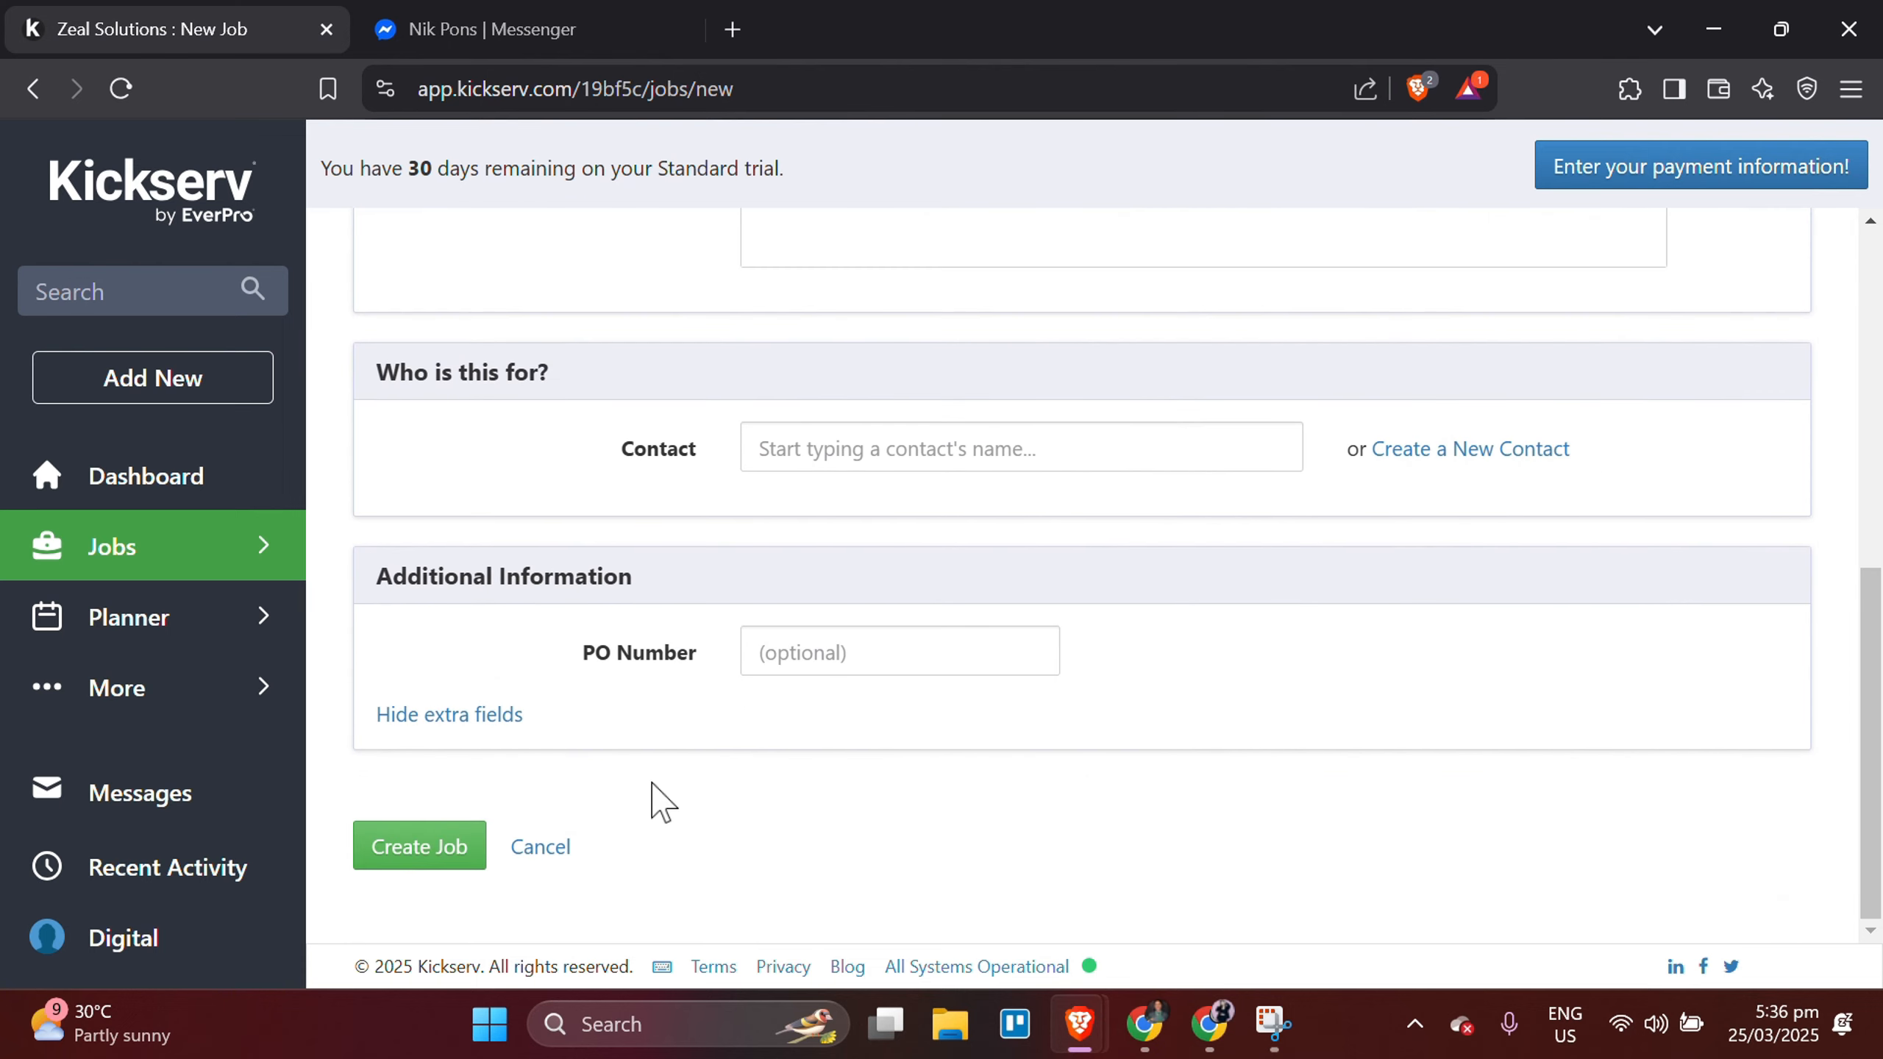
left_click(442, 861)
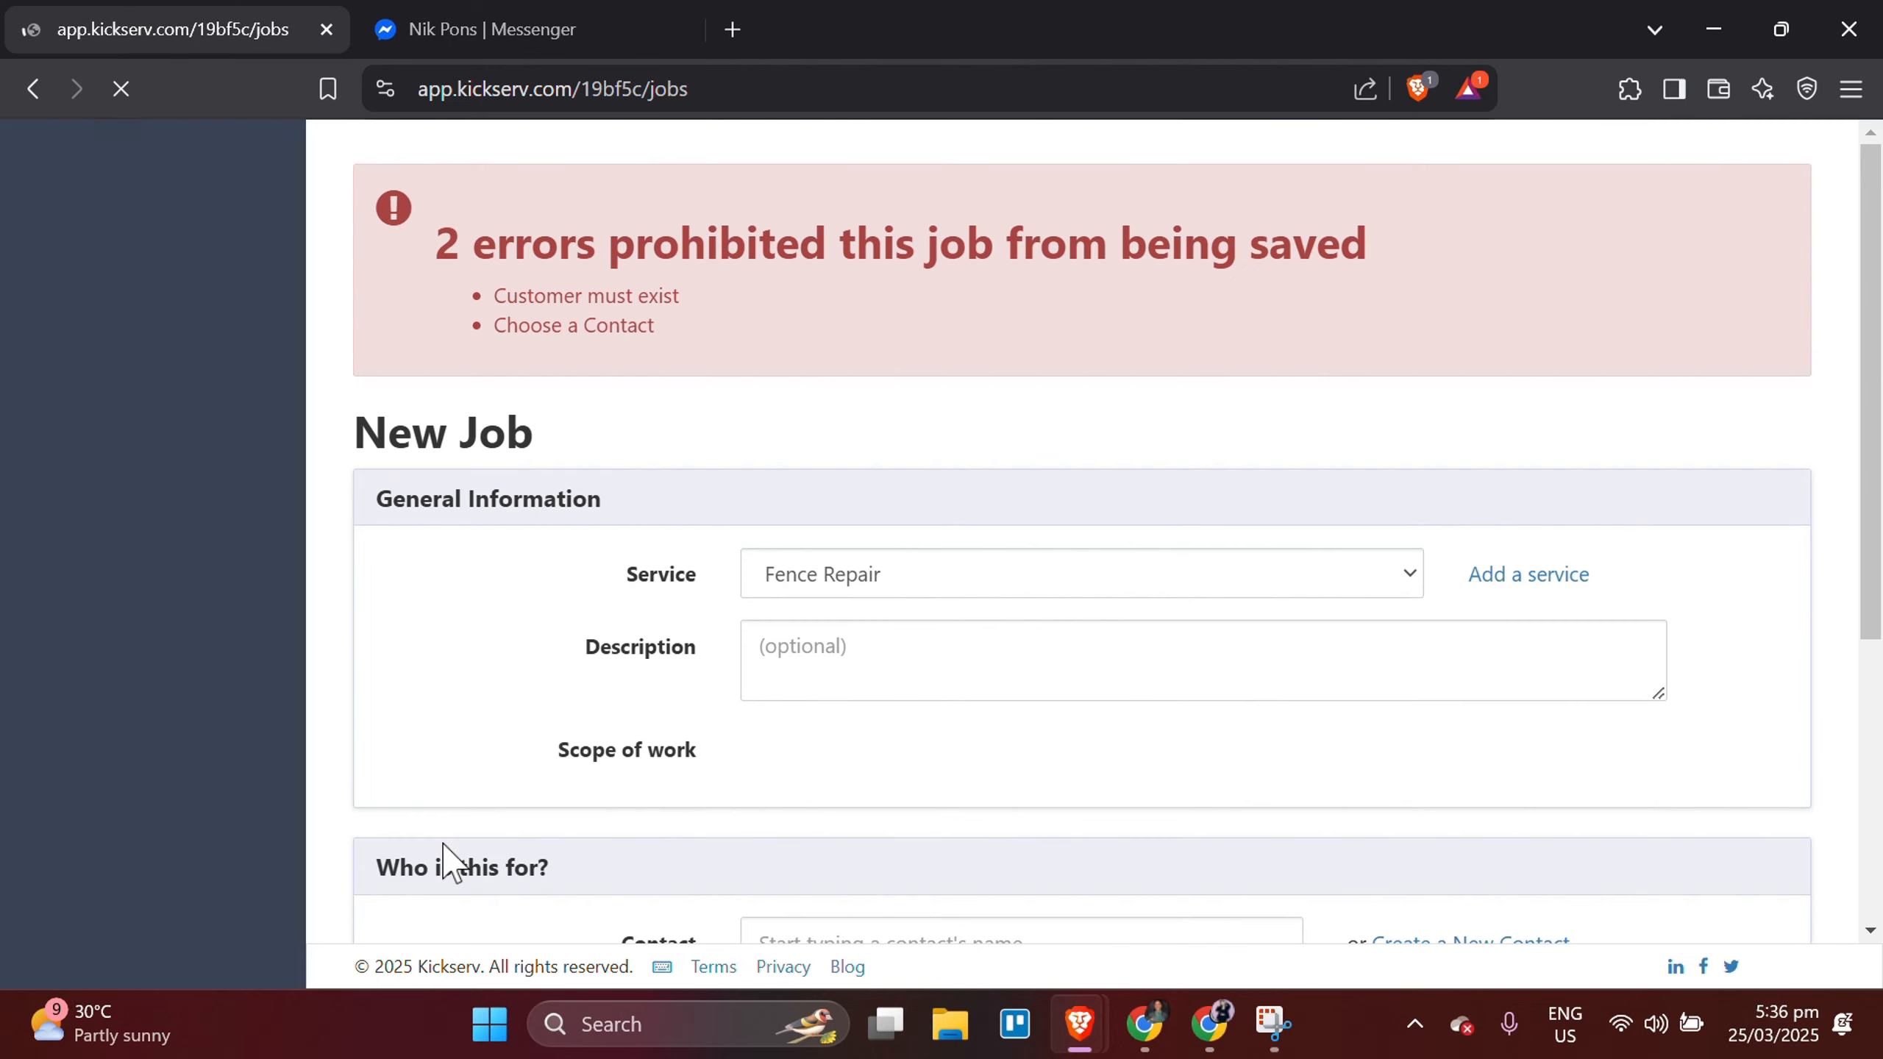
scroll(1005, 712, "down", 2)
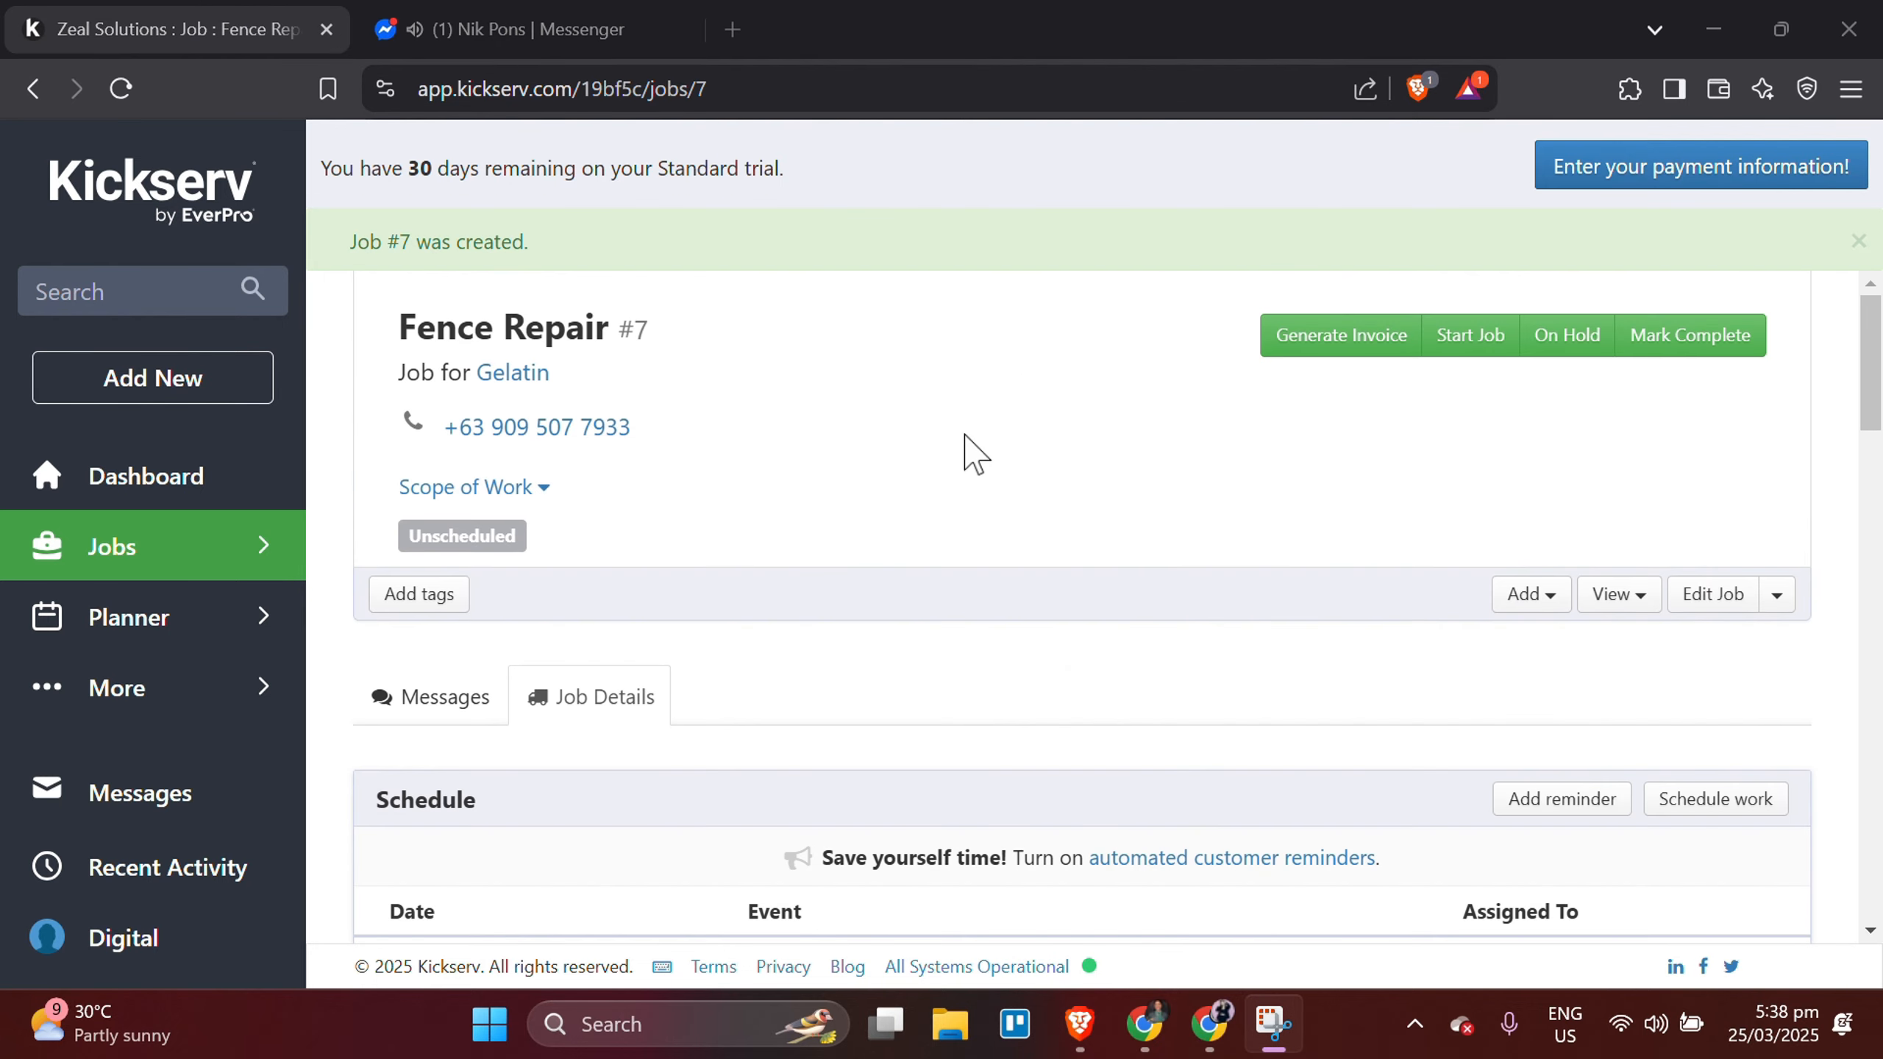
Review the Fence Repair job's details and mark the job as complete.
scroll(962, 450, "down", 4)
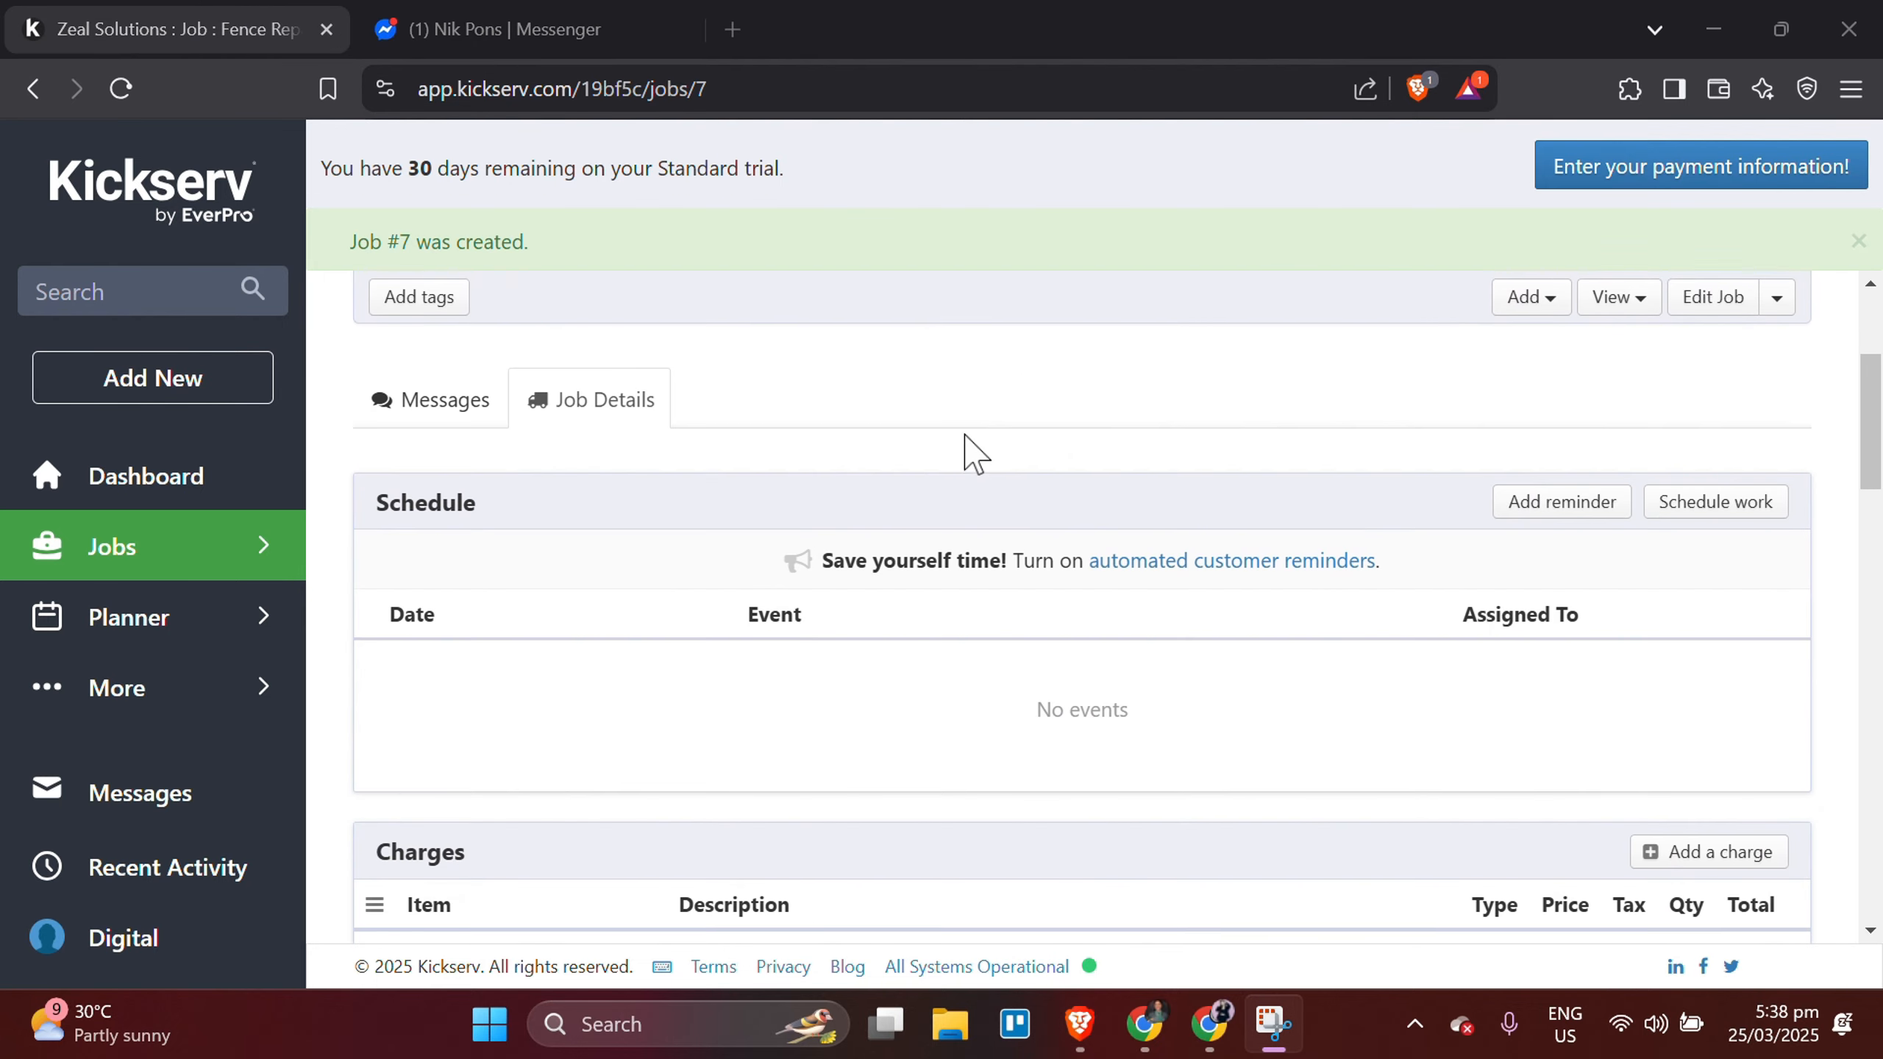
scroll(962, 450, "up", 2)
scroll(950, 529, "up", 2)
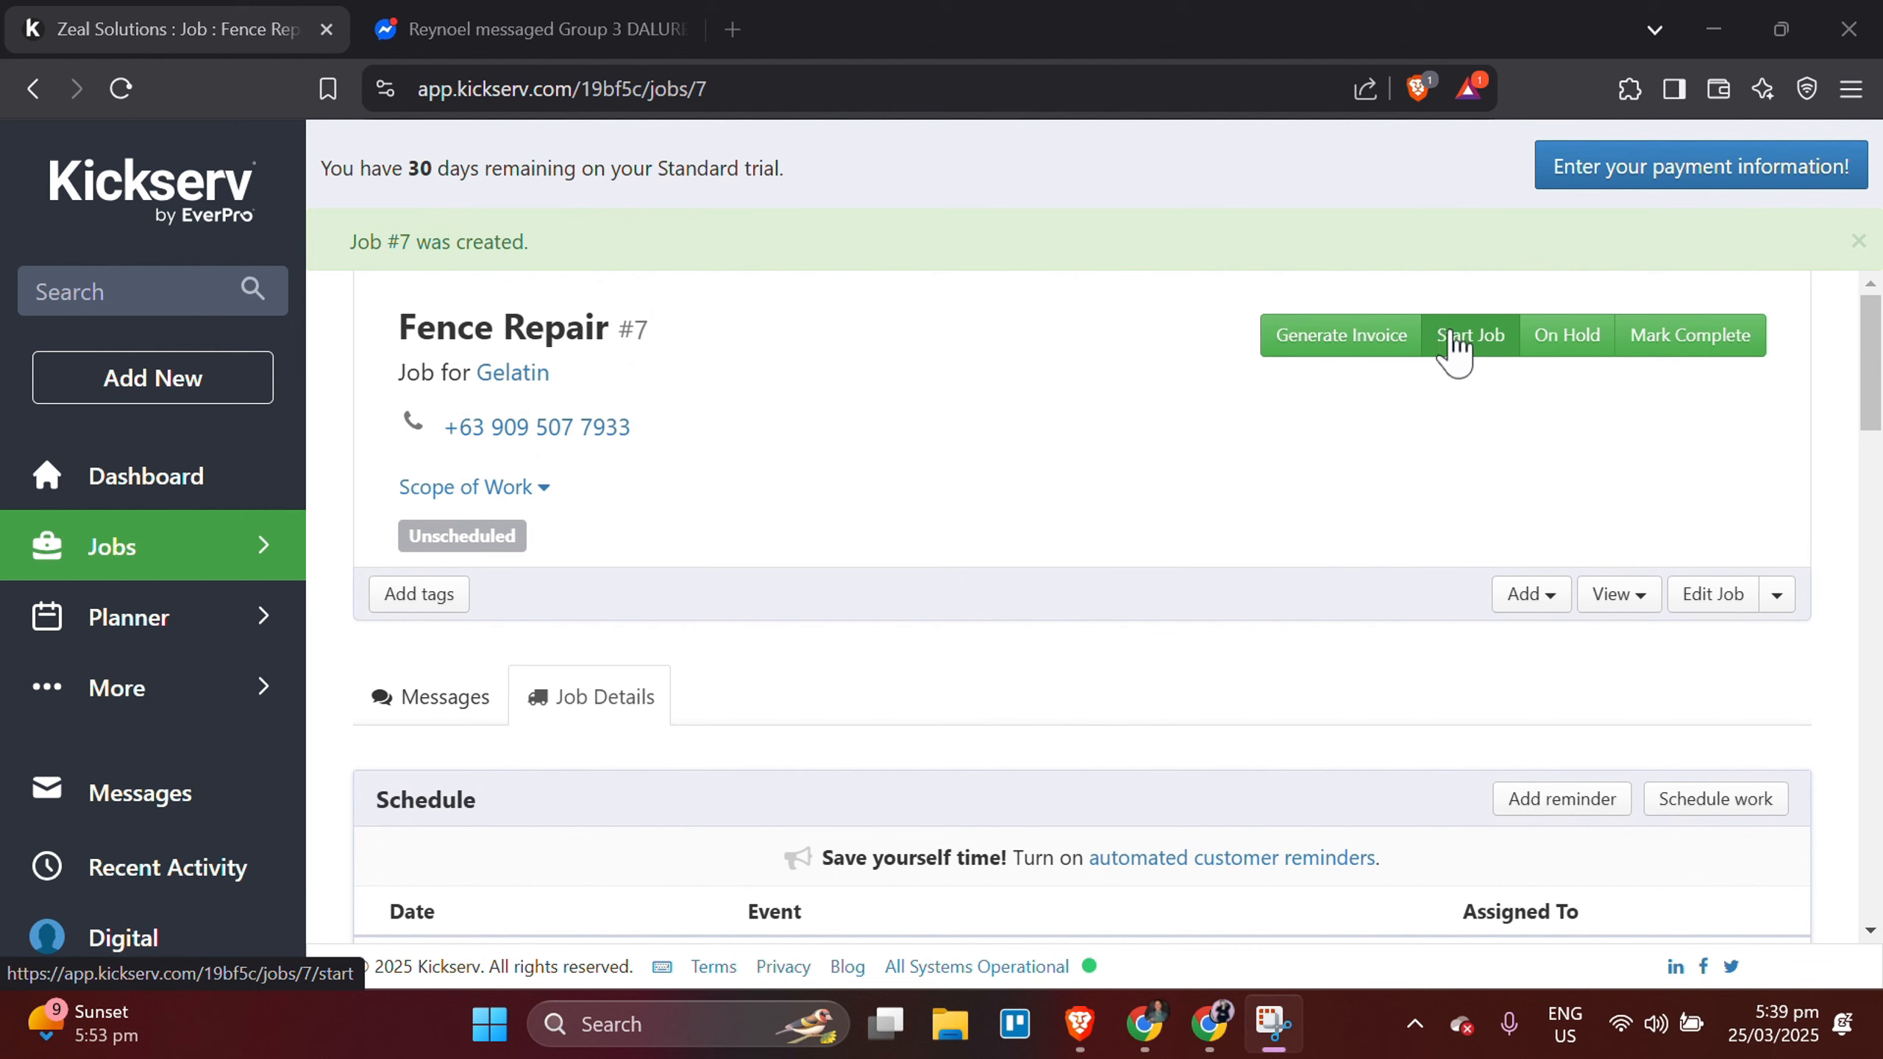
left_click(1667, 340)
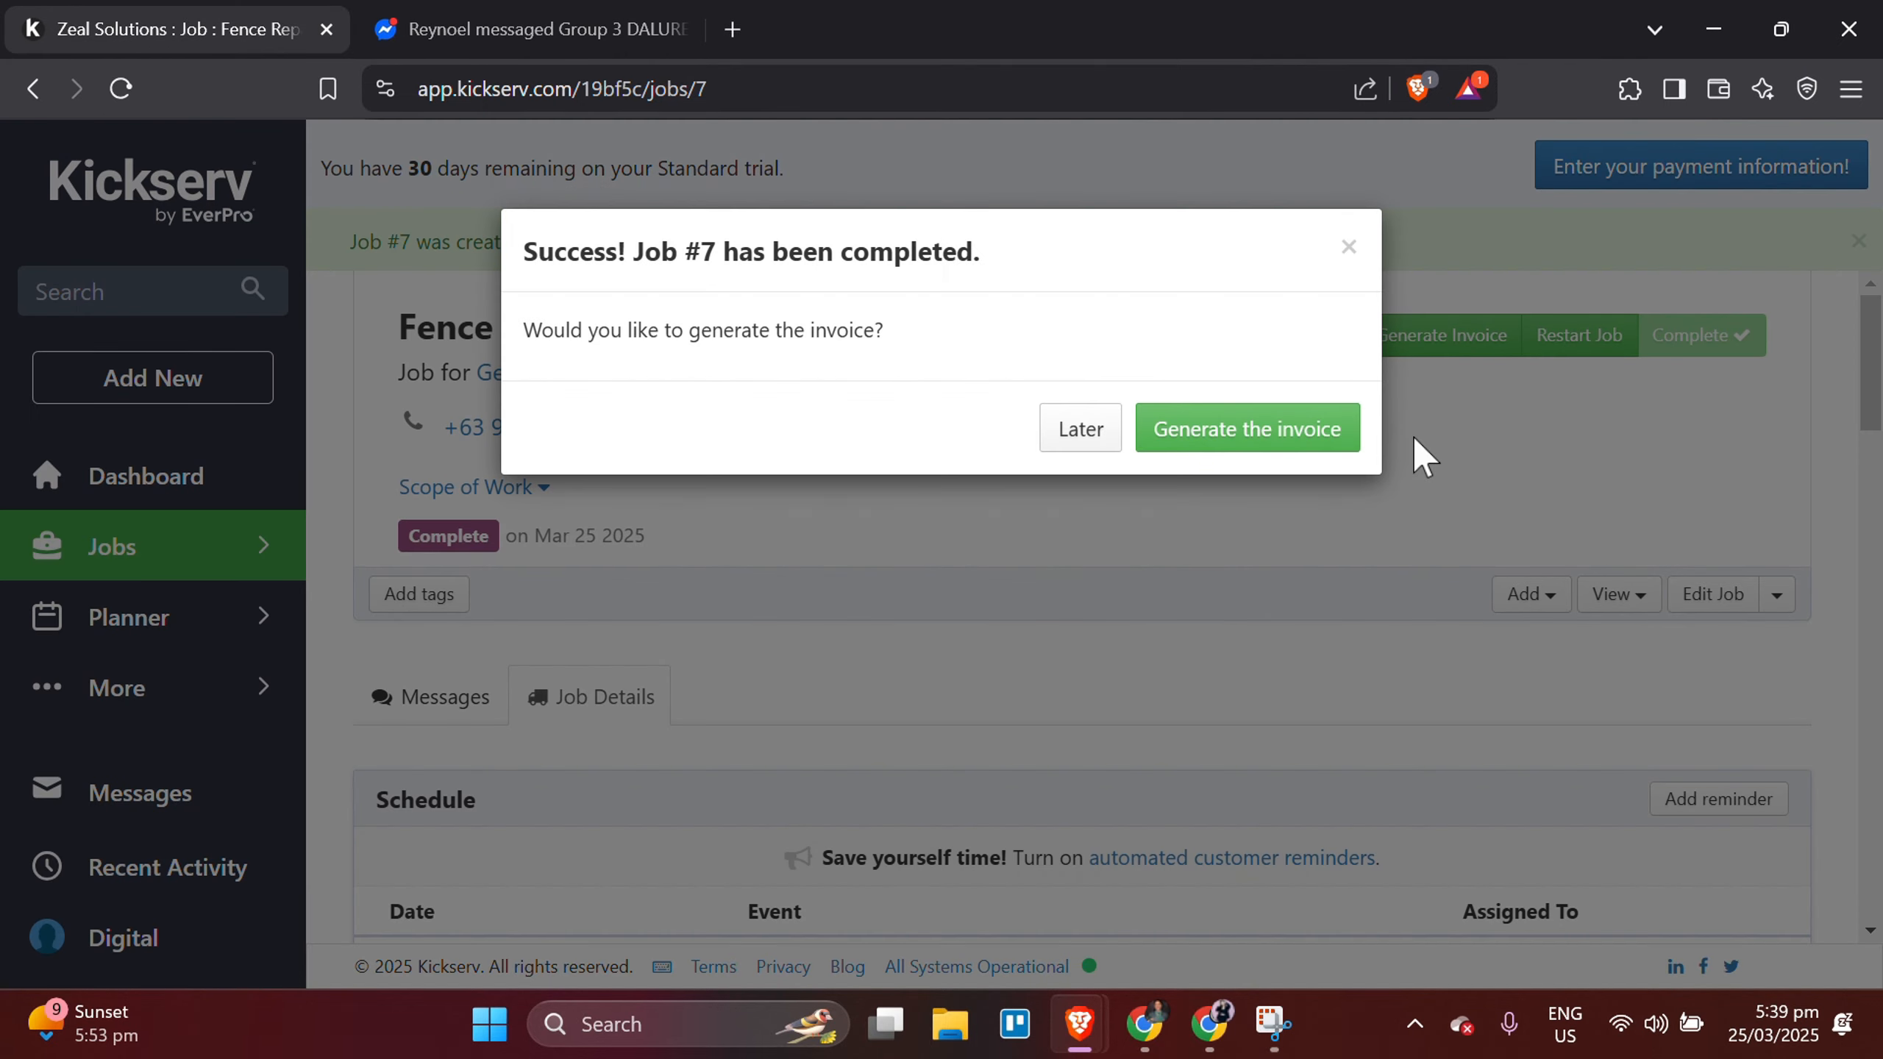
Dismiss the invoice prompt for the completed job, open the planner's schedule and look over today's events.
left_click(1348, 250)
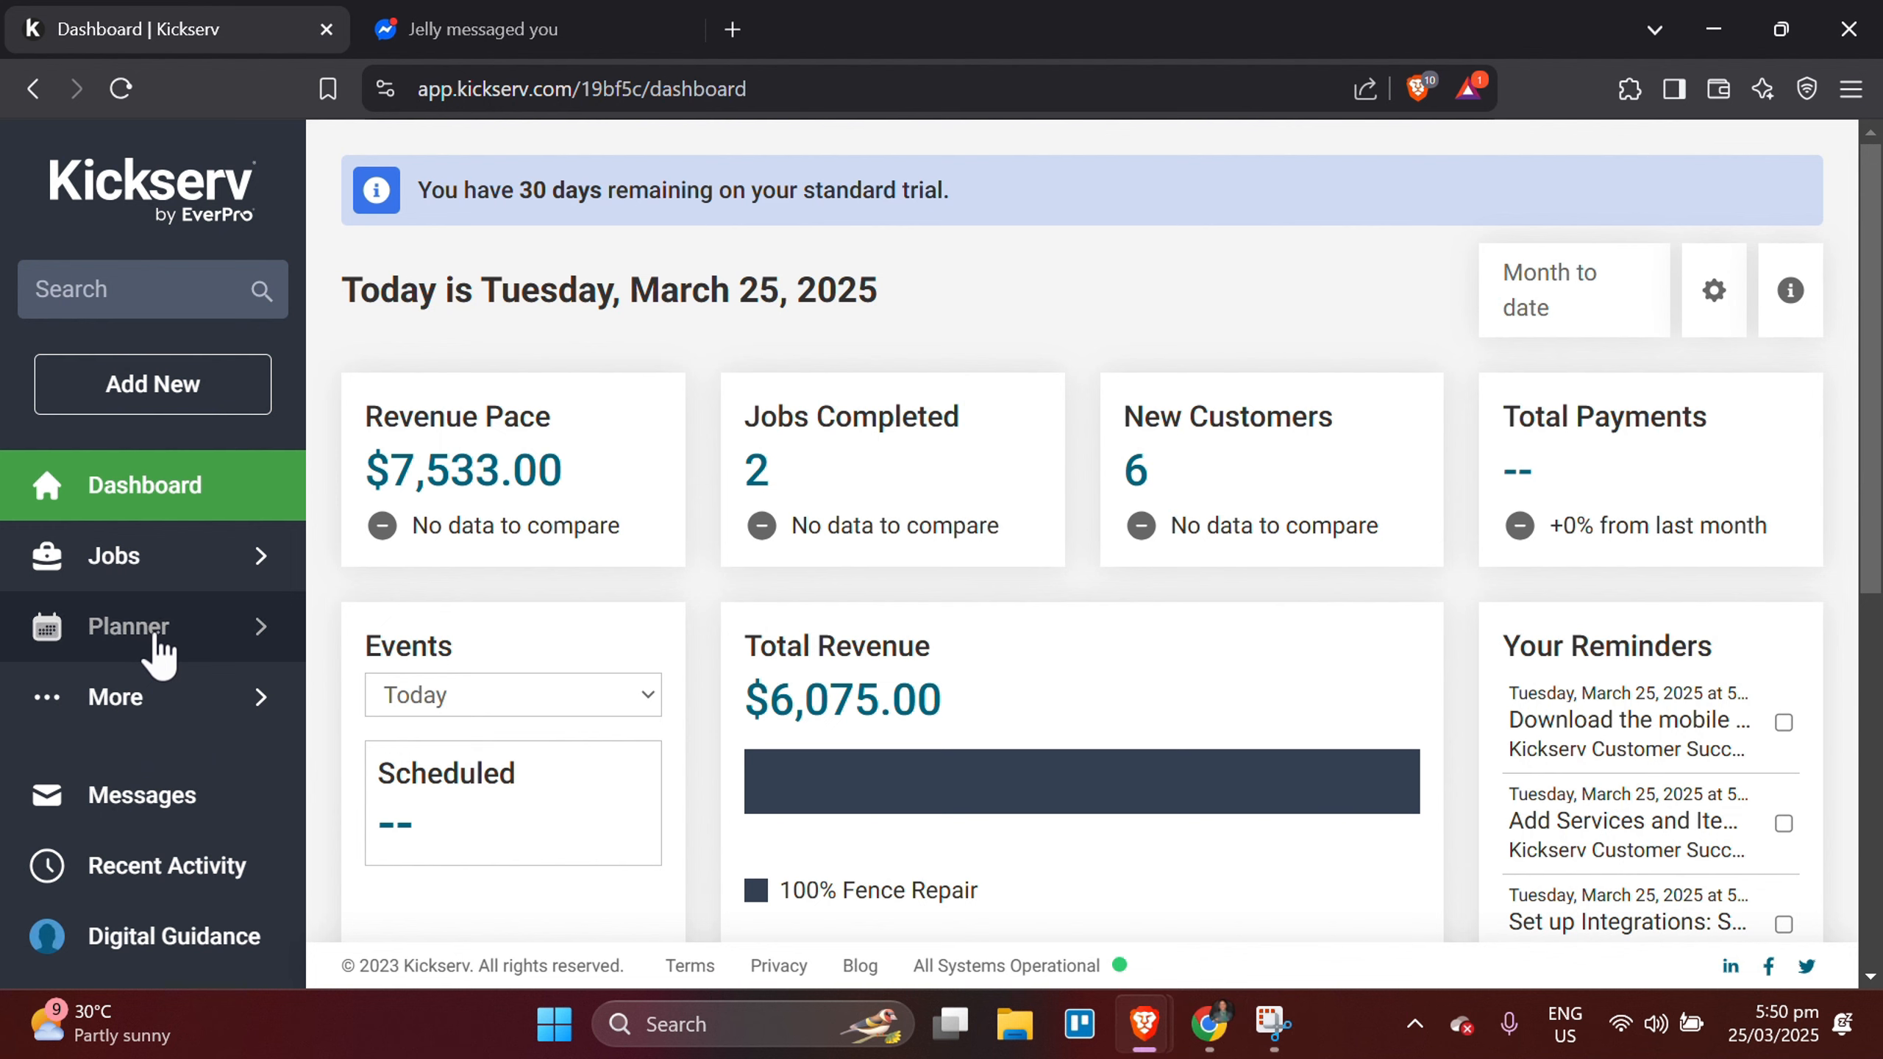
mouse_move(249, 614)
left_click(390, 507)
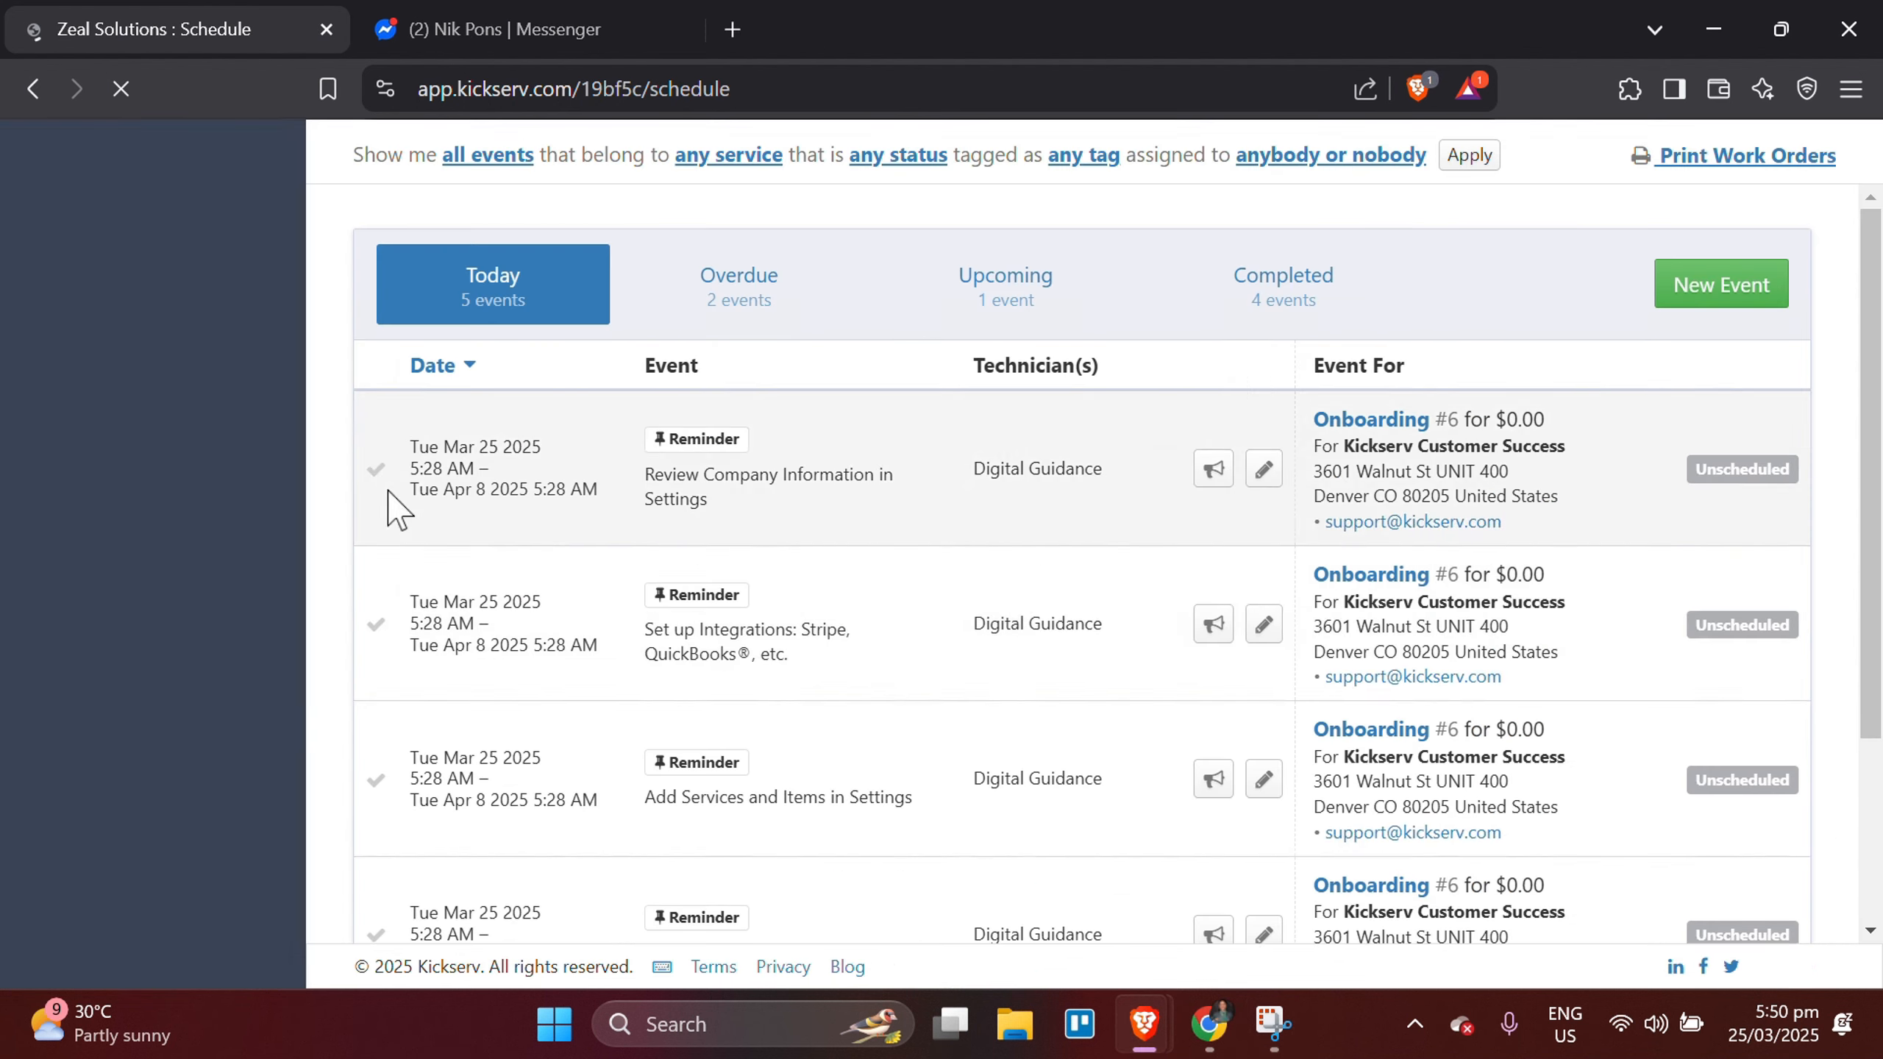
scroll(1063, 668, "down", 2)
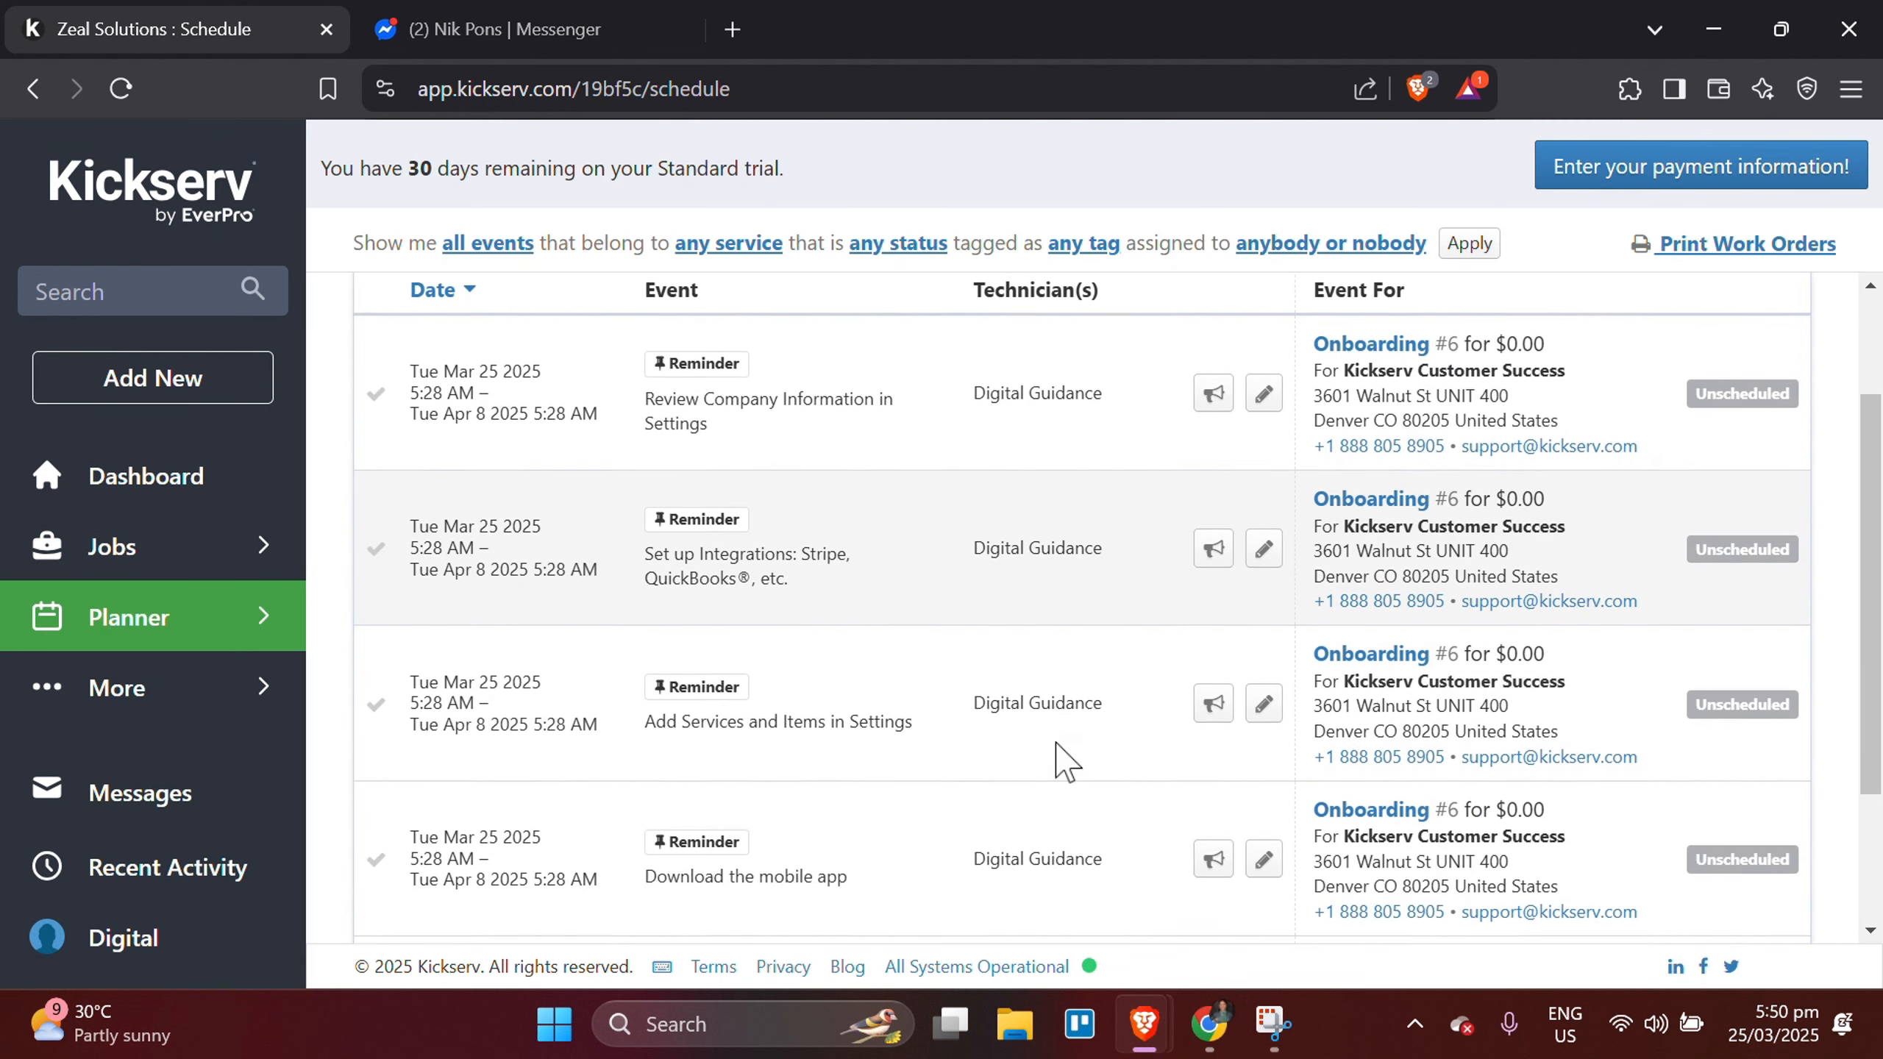
scroll(1063, 757, "up", 2)
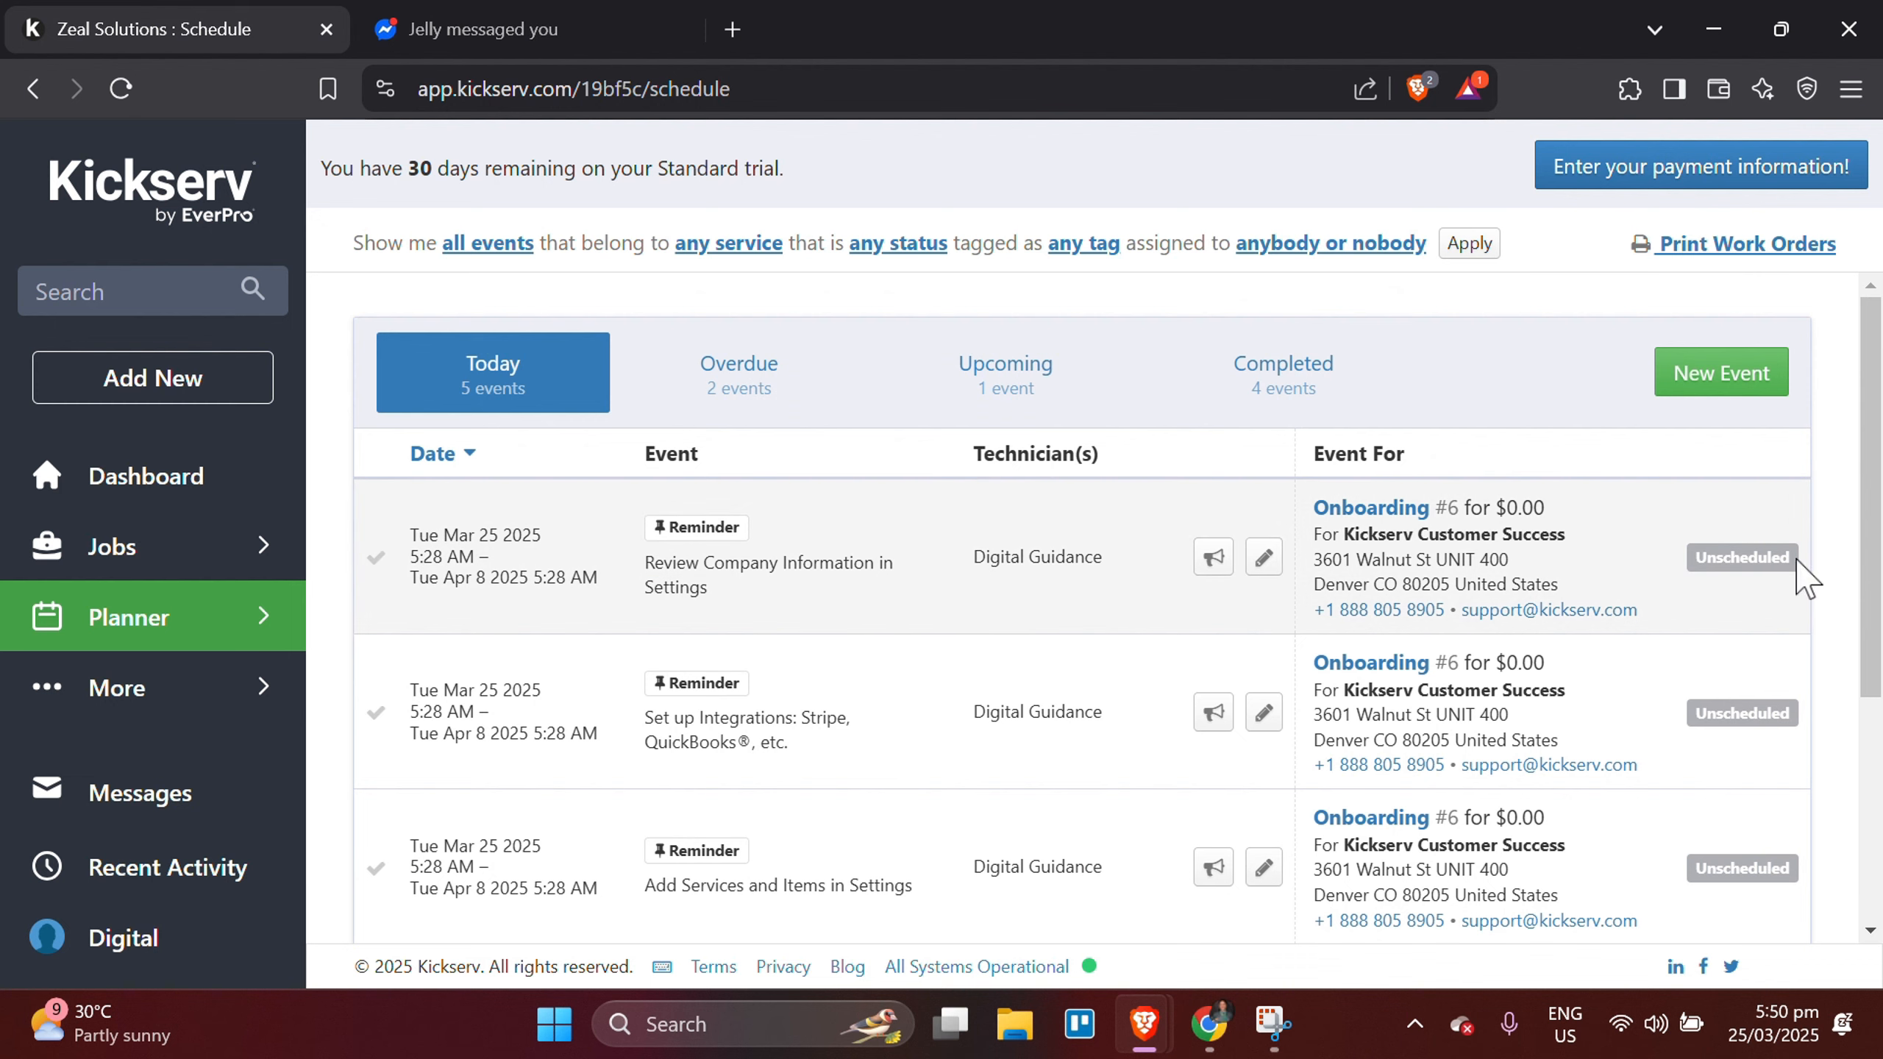
scroll(1261, 504, "down", 1)
Reassign the "Review Company Information in Settings" reminder to another team member and save the event.
left_click(1262, 507)
left_click(816, 672)
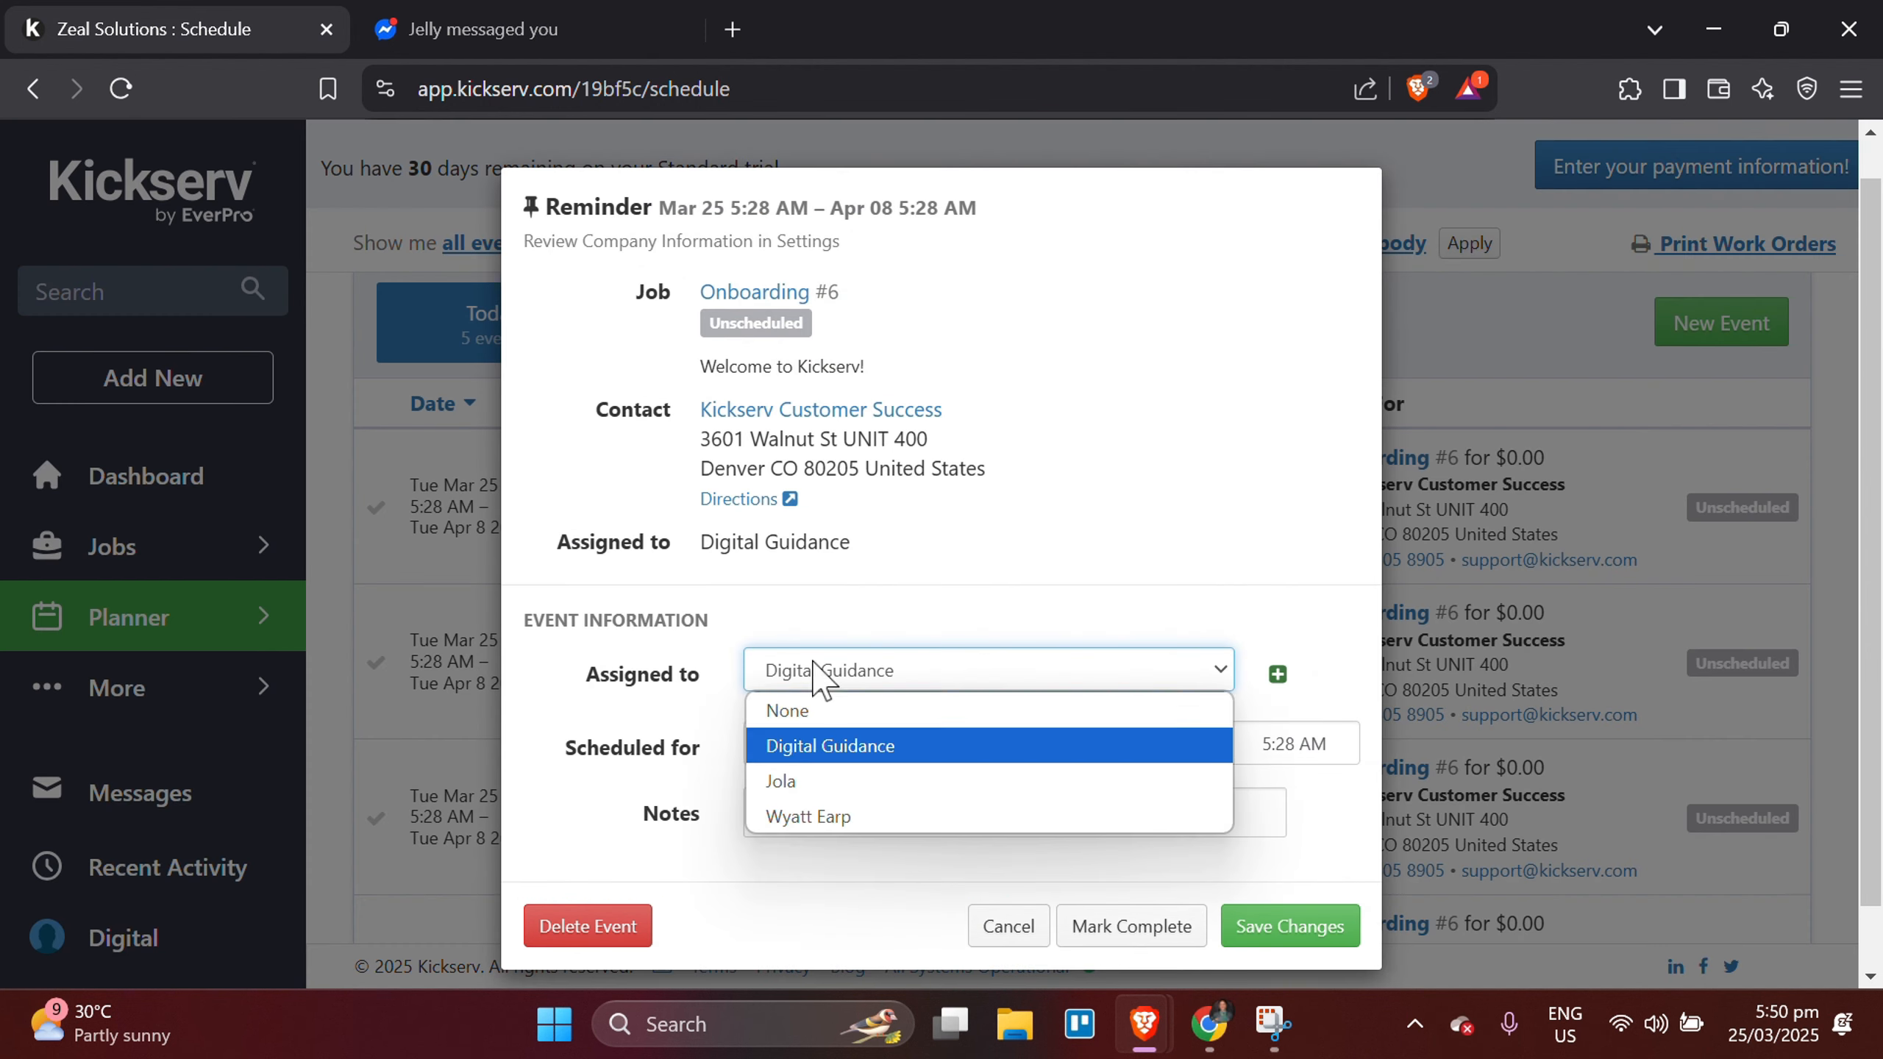
left_click(905, 779)
left_click(1263, 927)
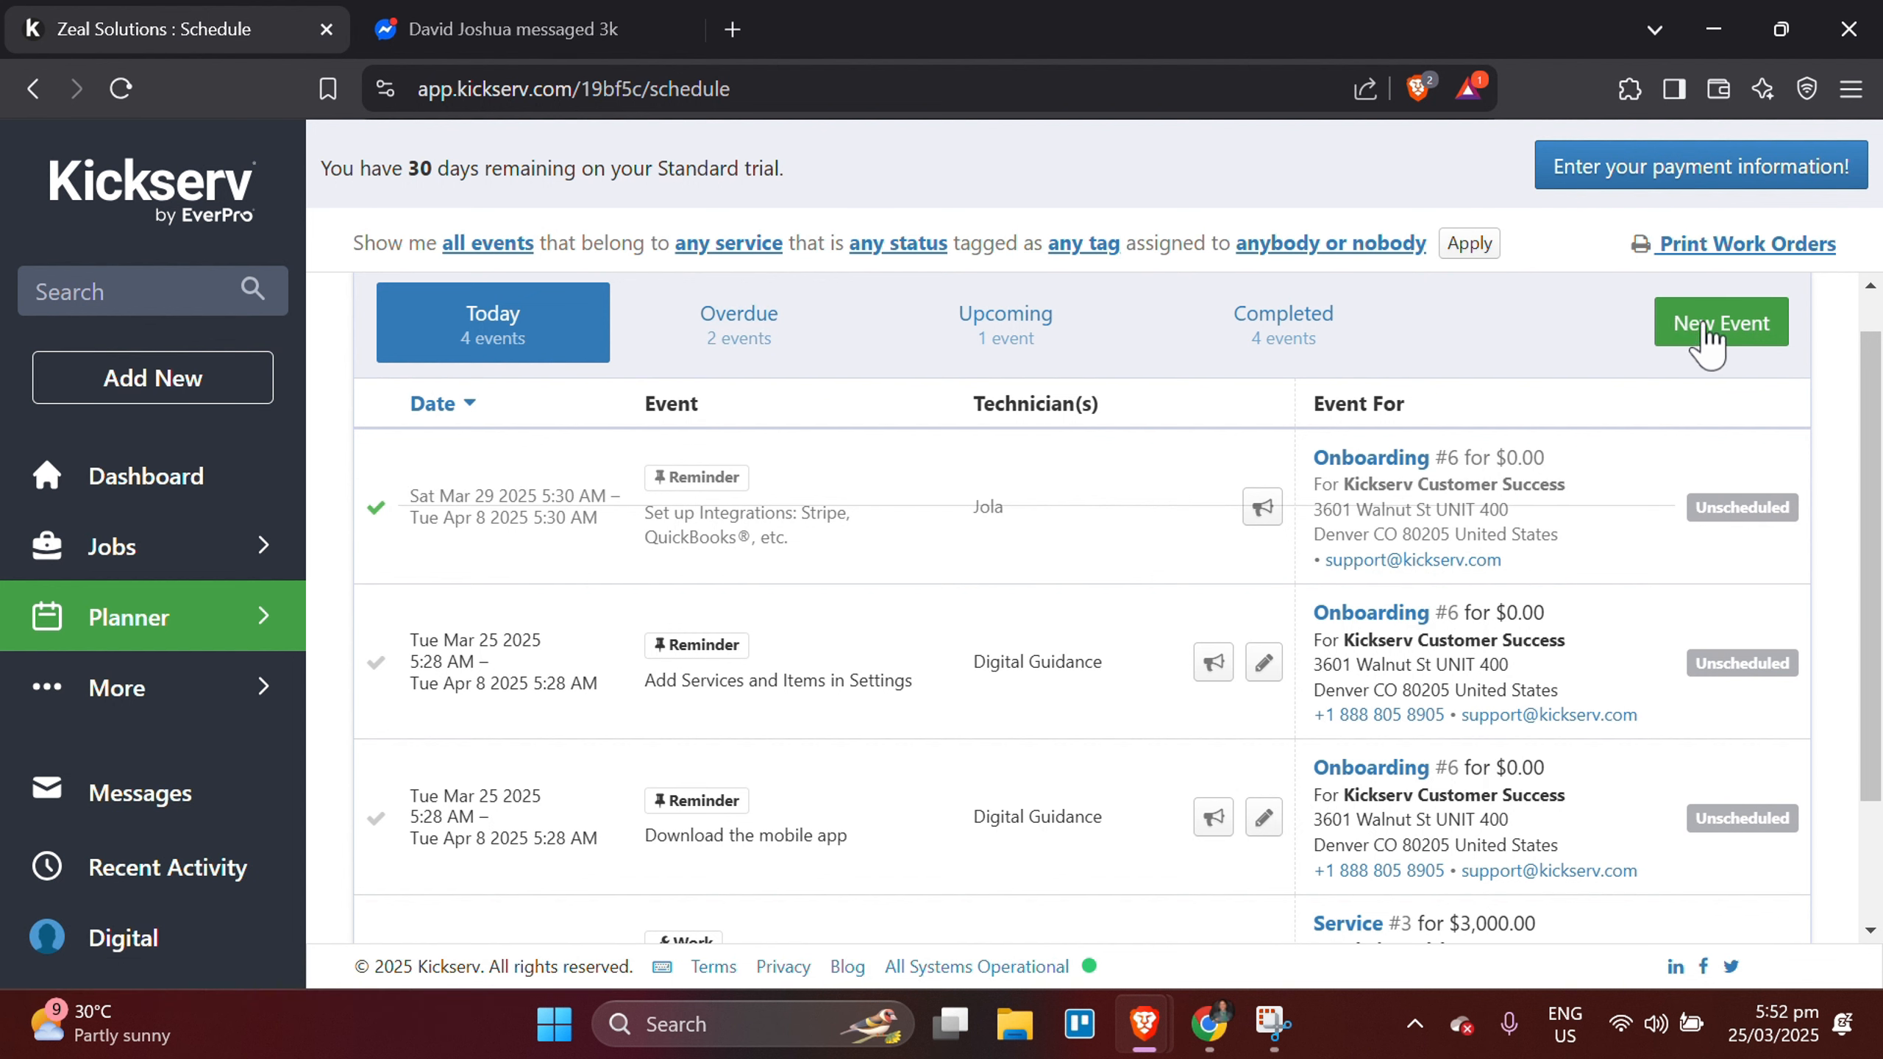
scroll(1154, 575, "down", 1)
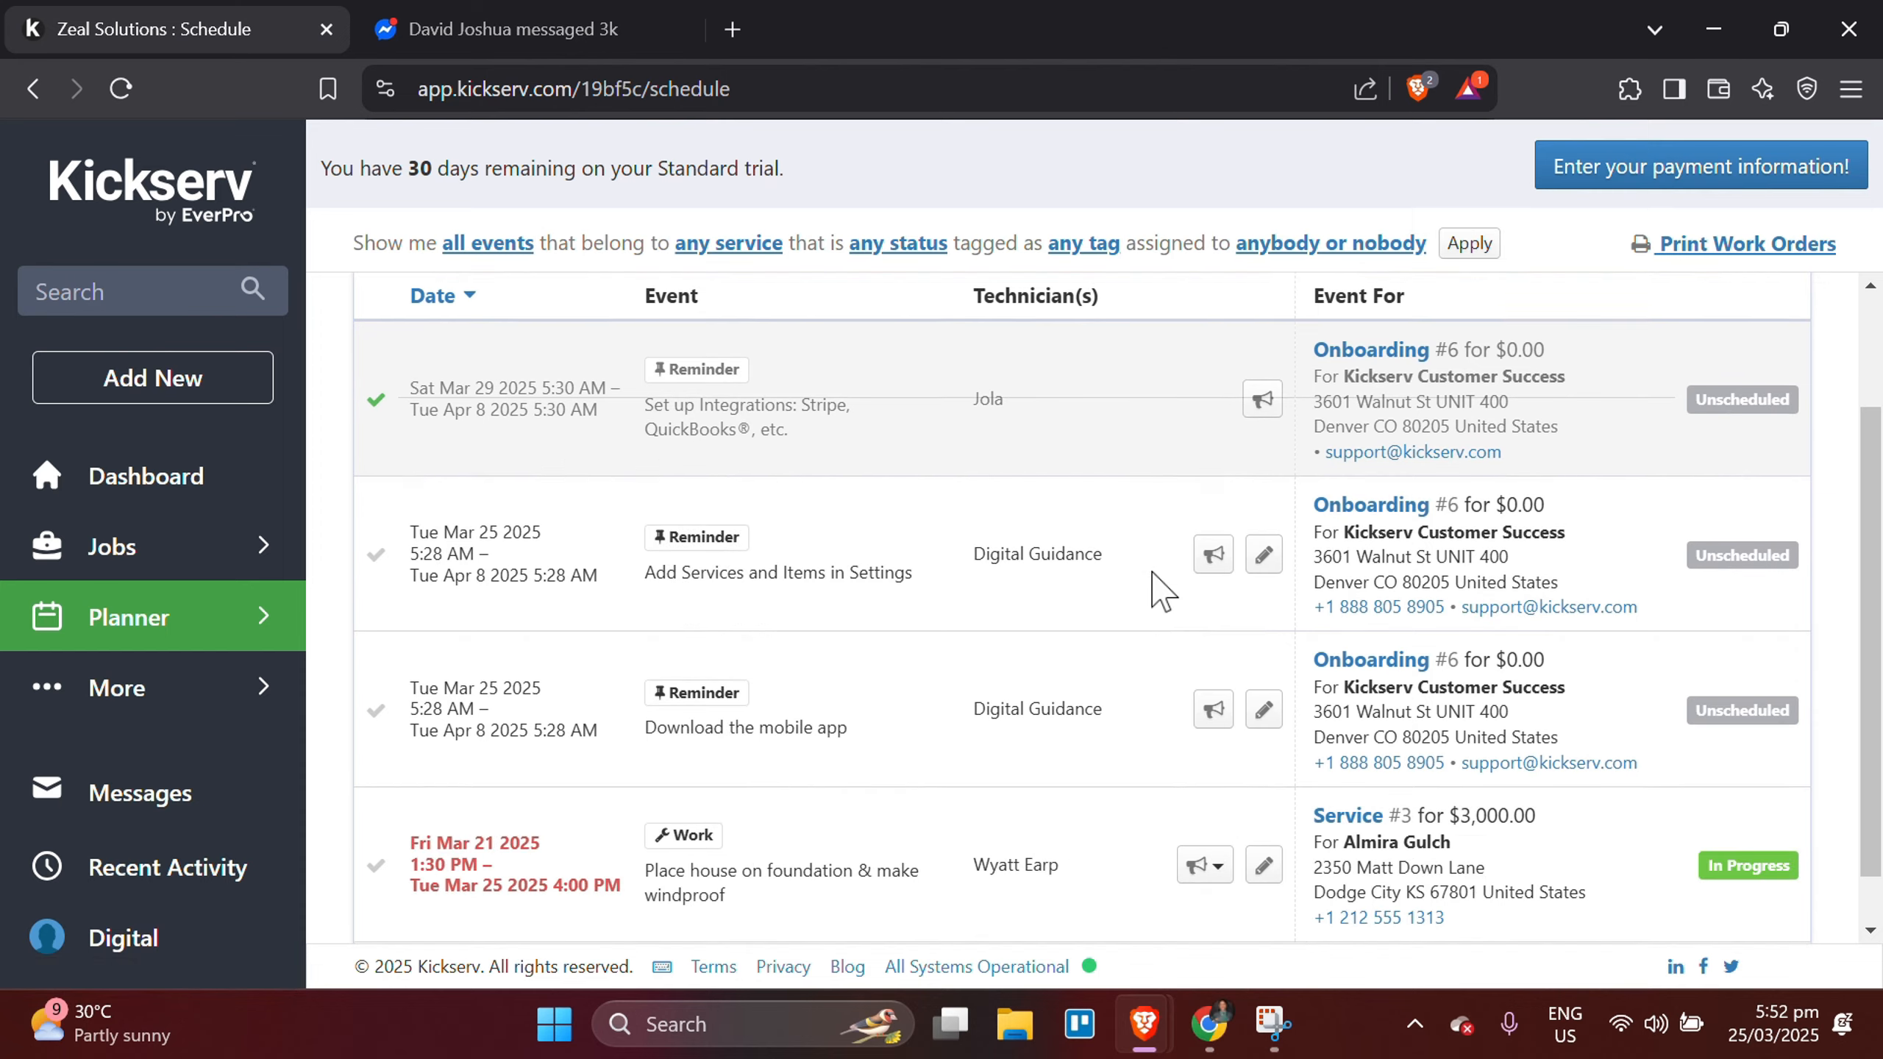
scroll(1158, 590, "up", 1)
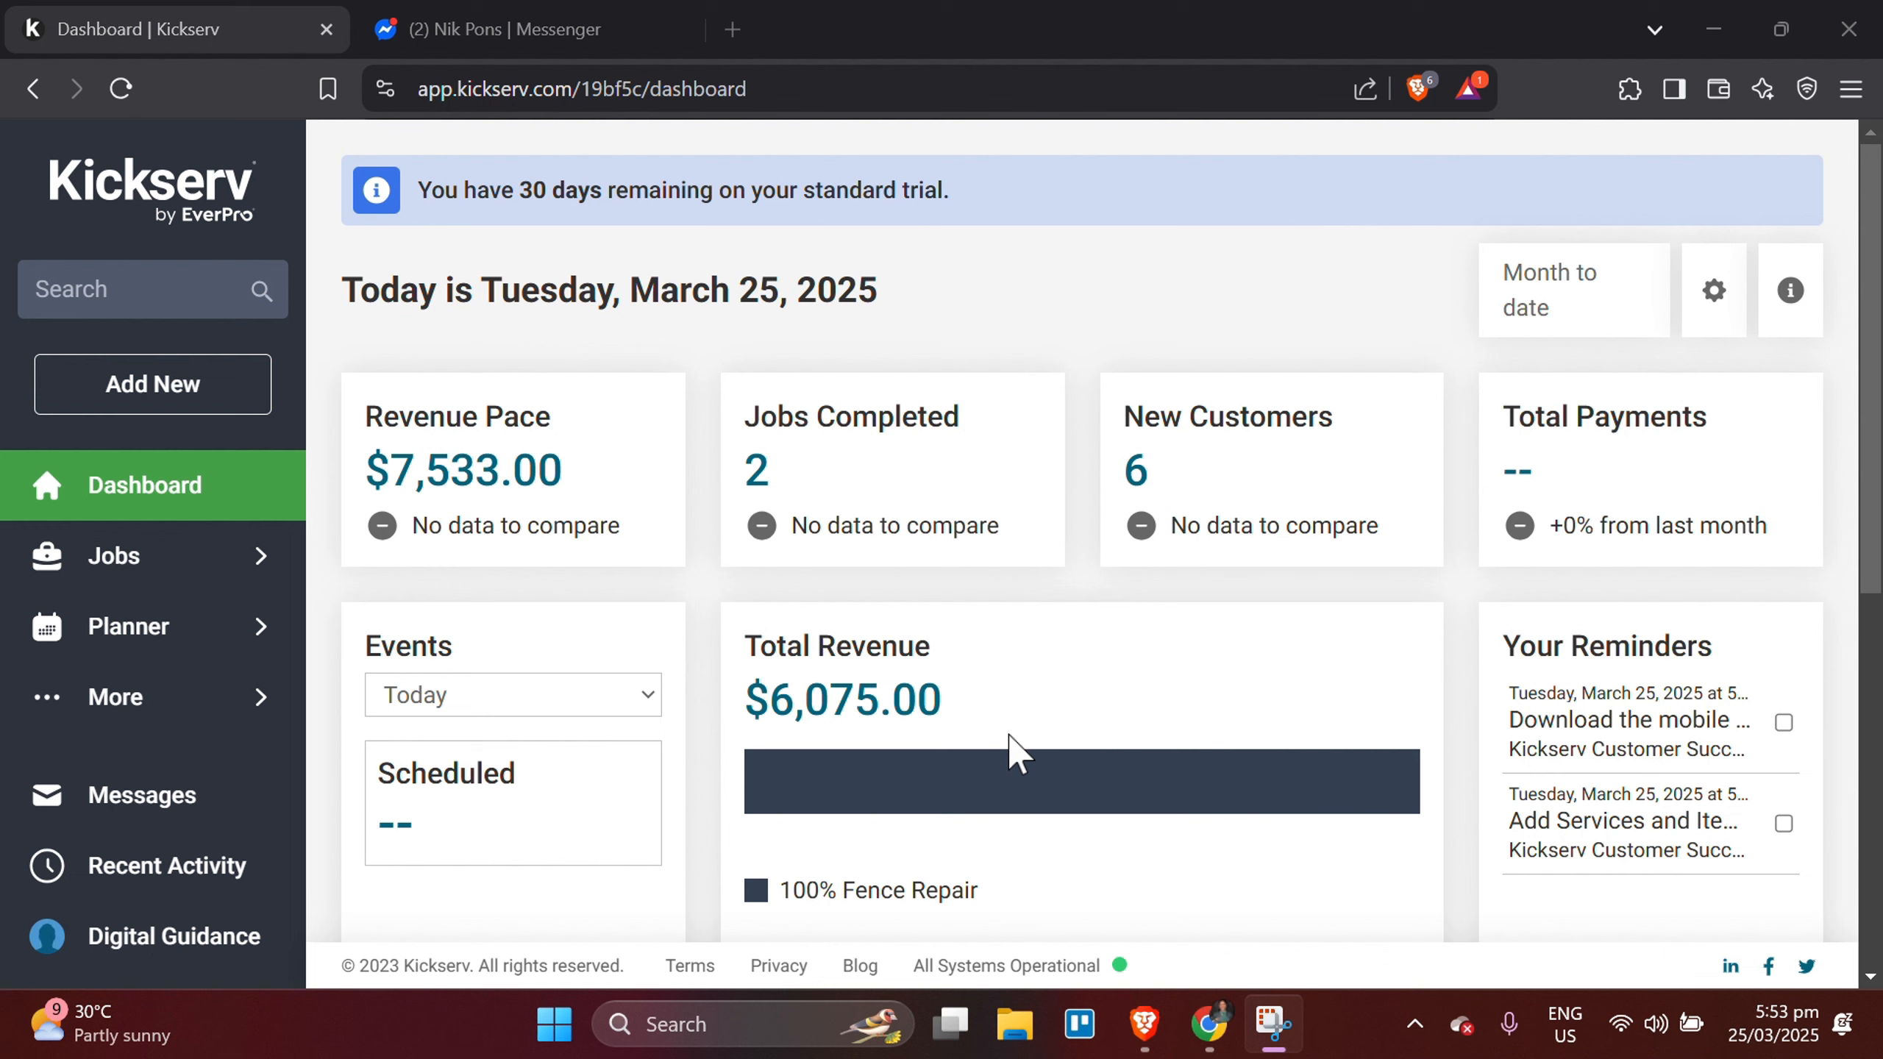
Open the invoices list and select the unpaid Fence Repair invoice.
left_click(93, 556)
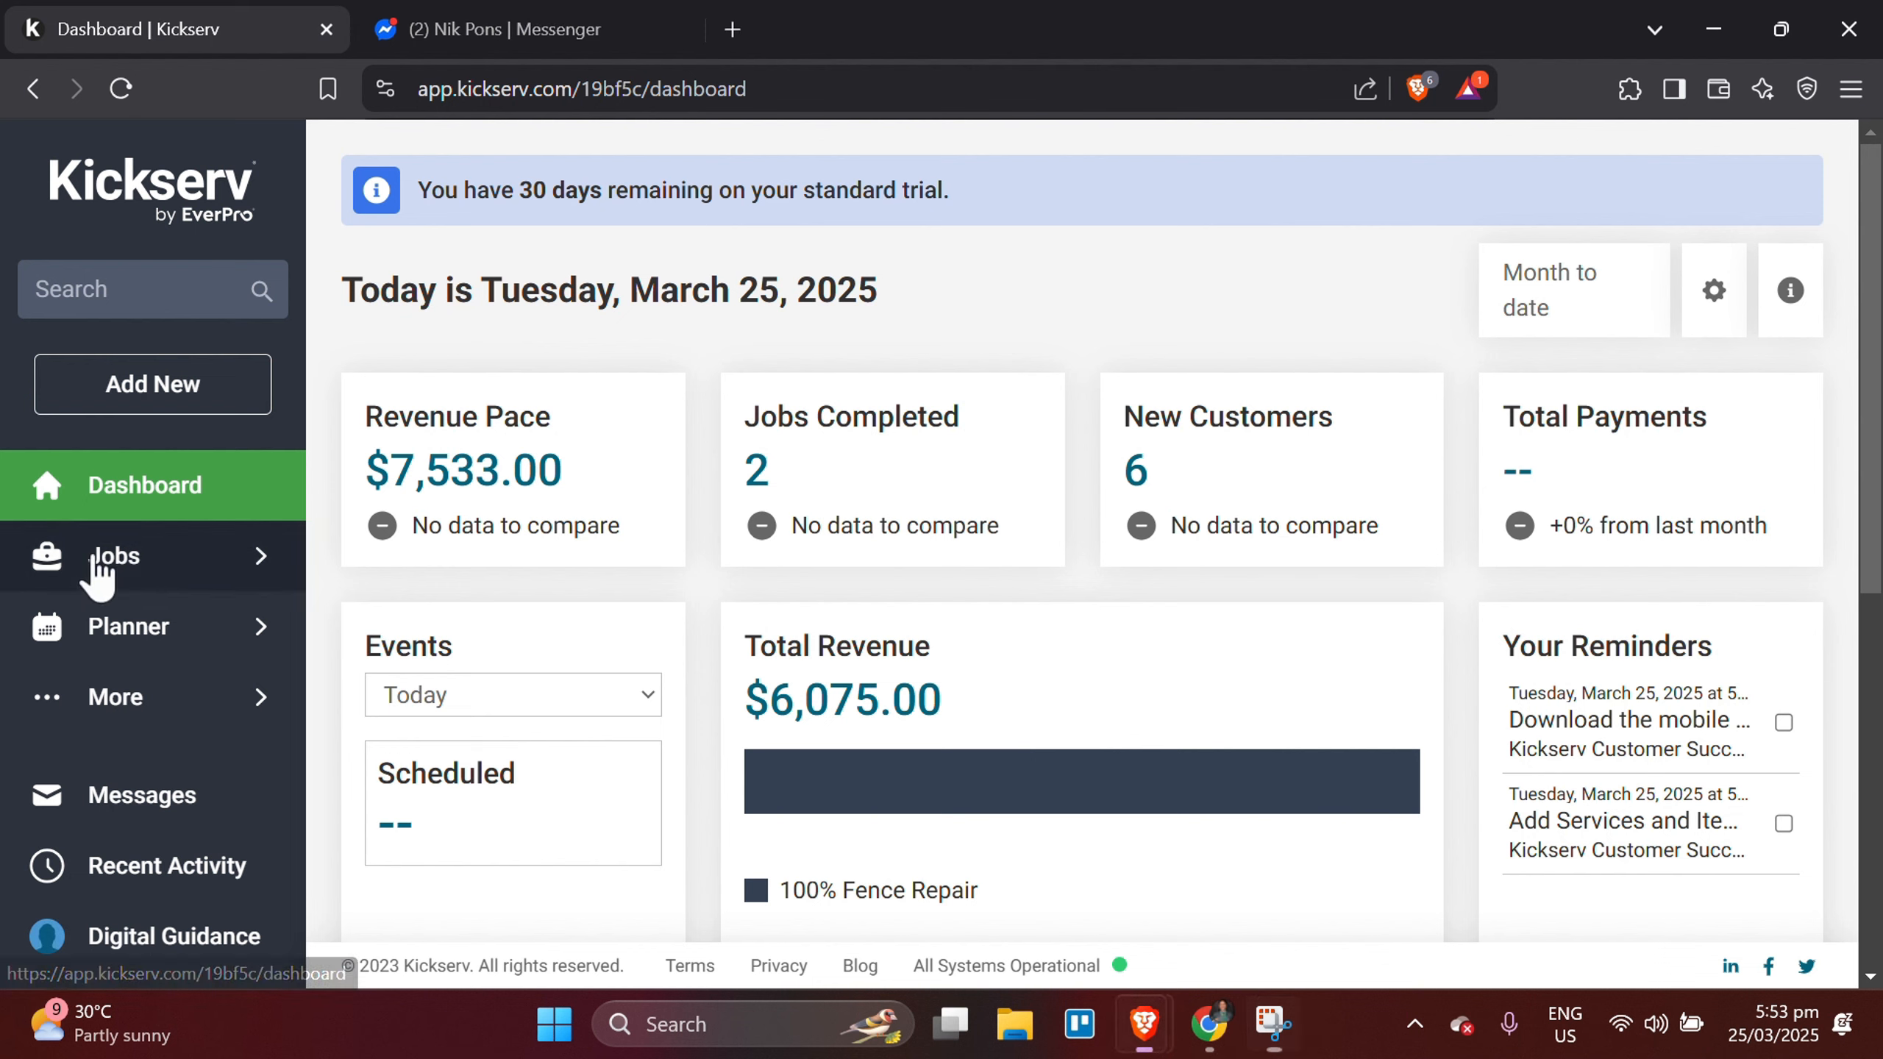
left_click(432, 629)
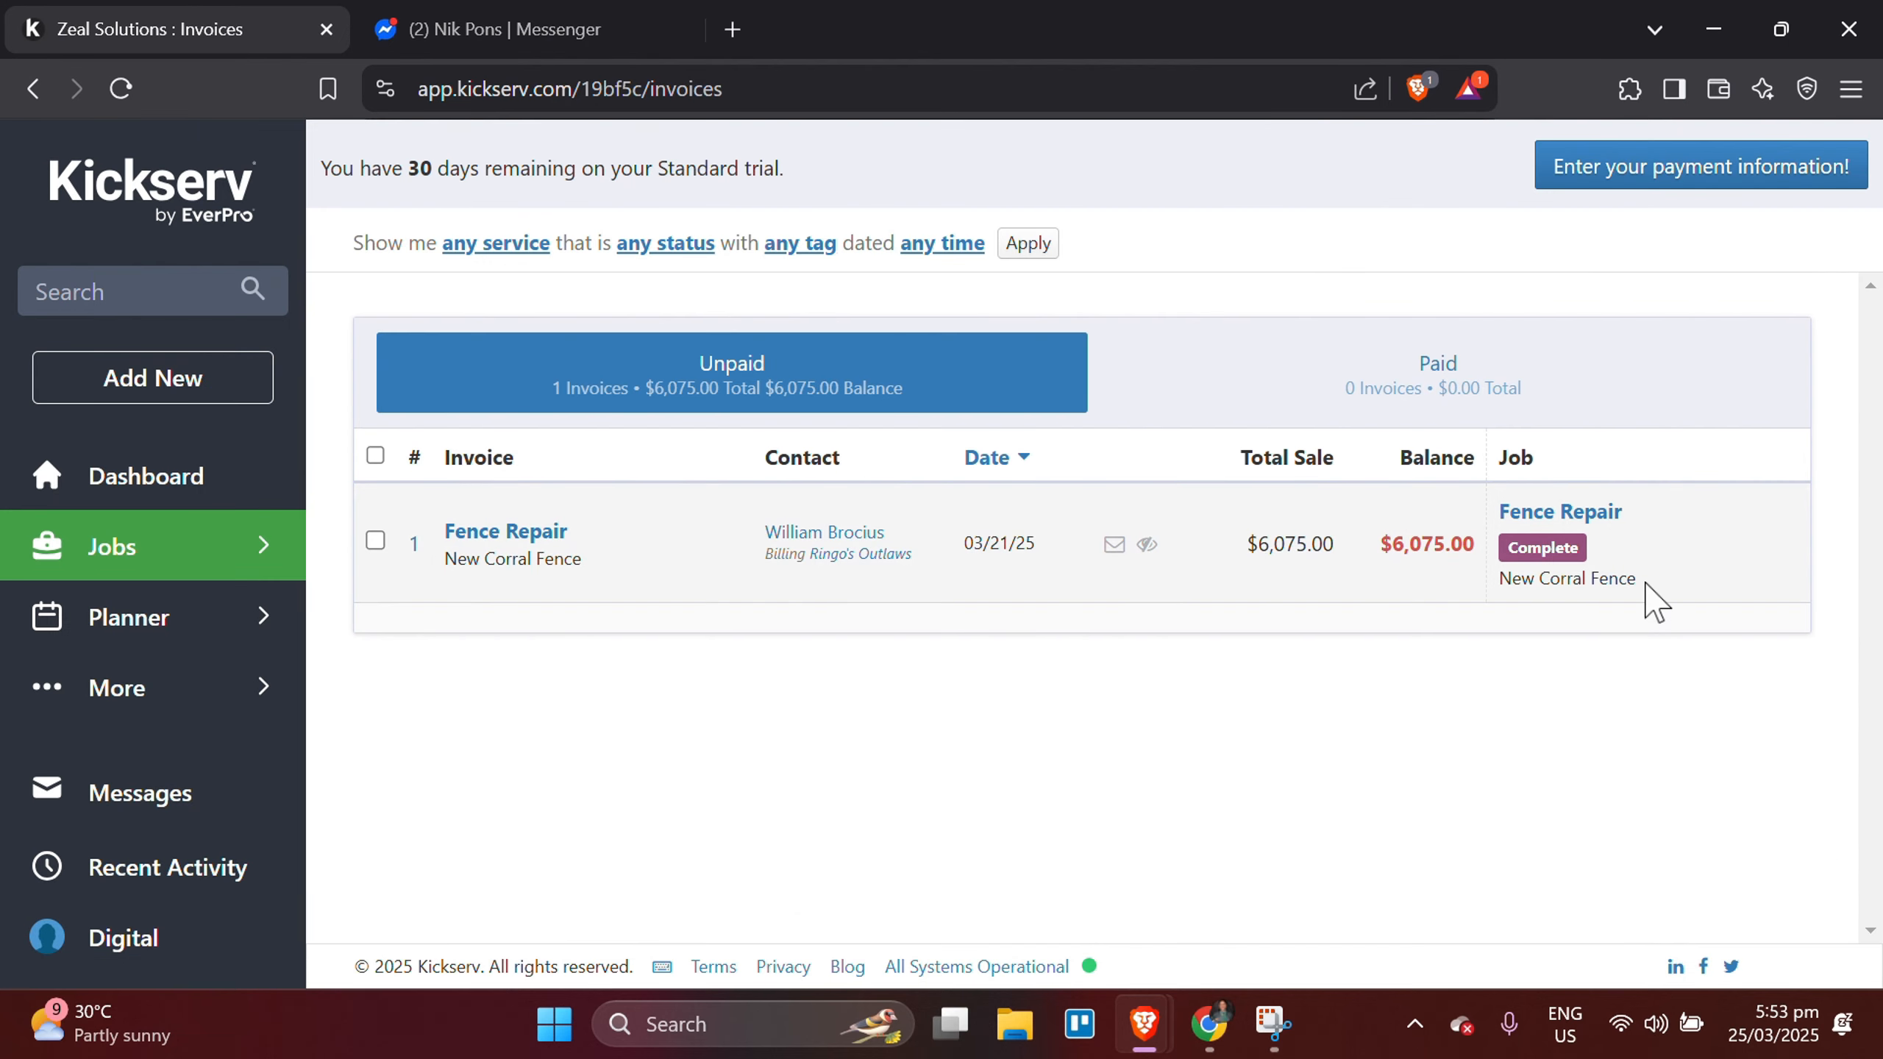
left_click(376, 540)
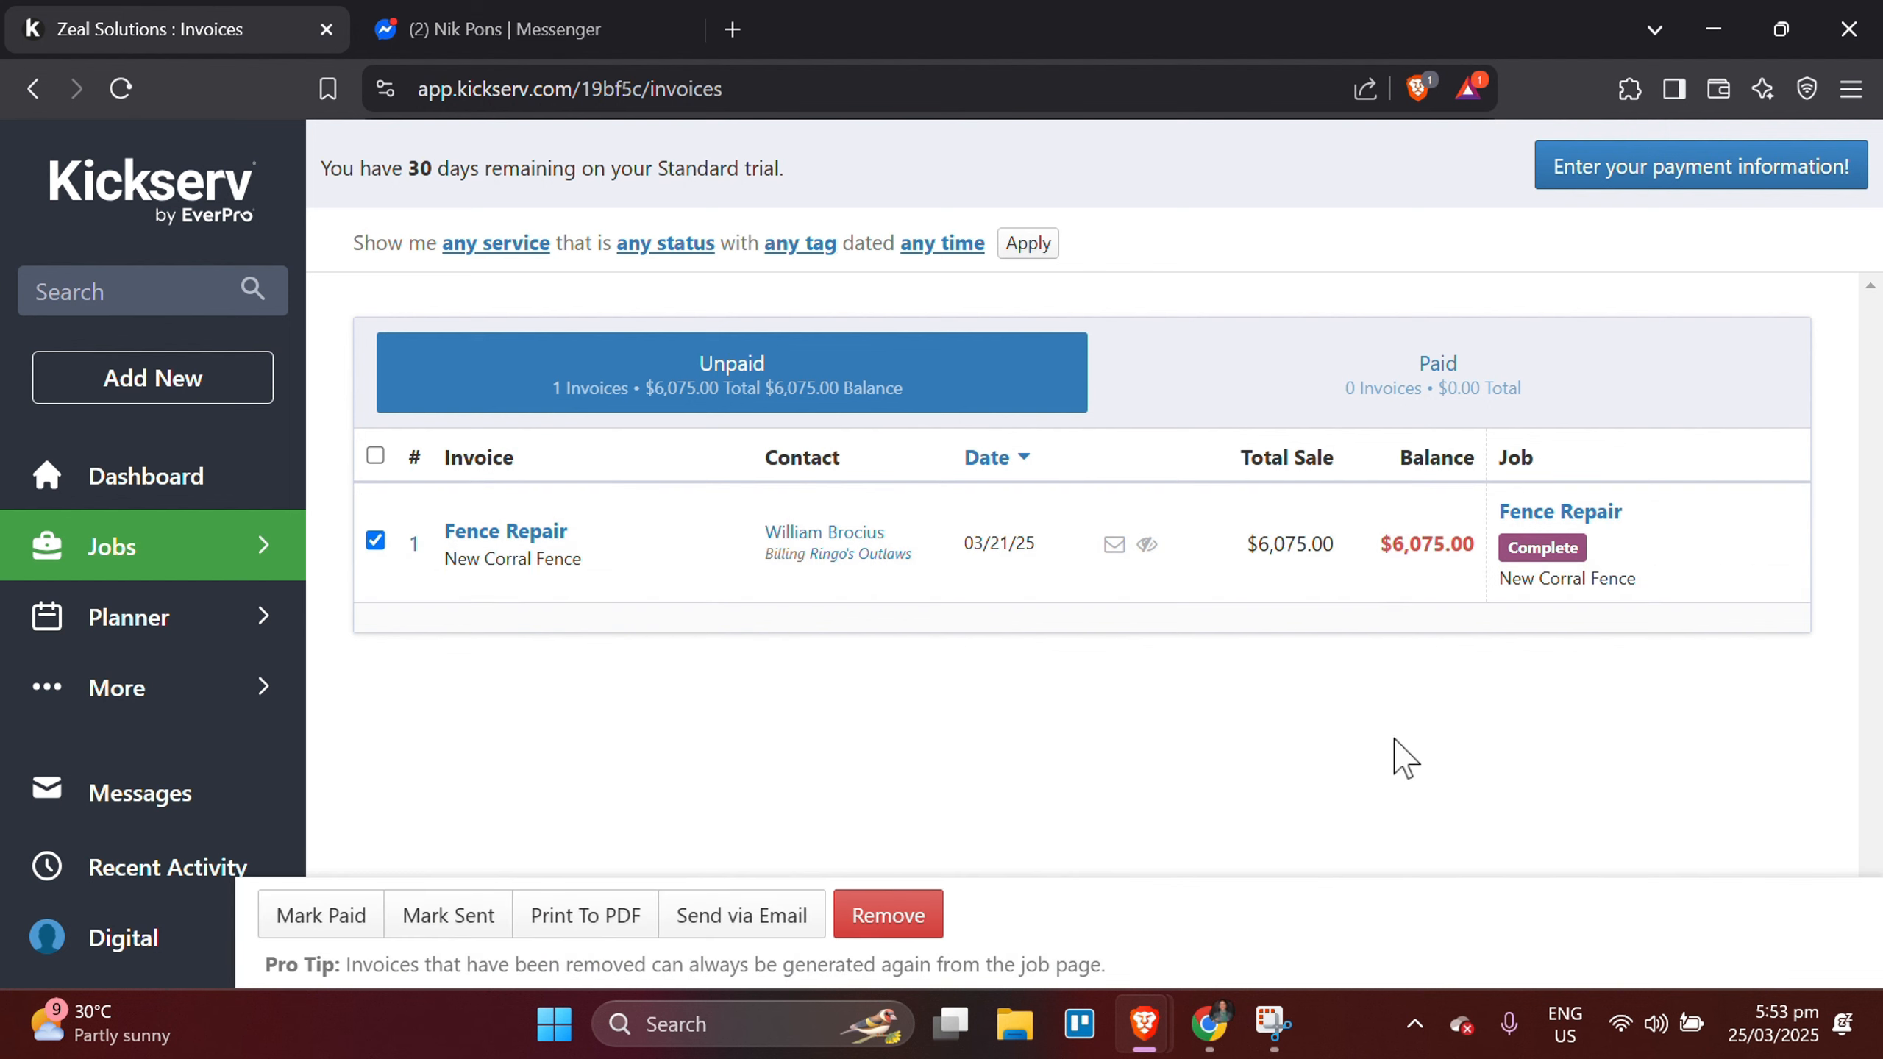
left_click(375, 540)
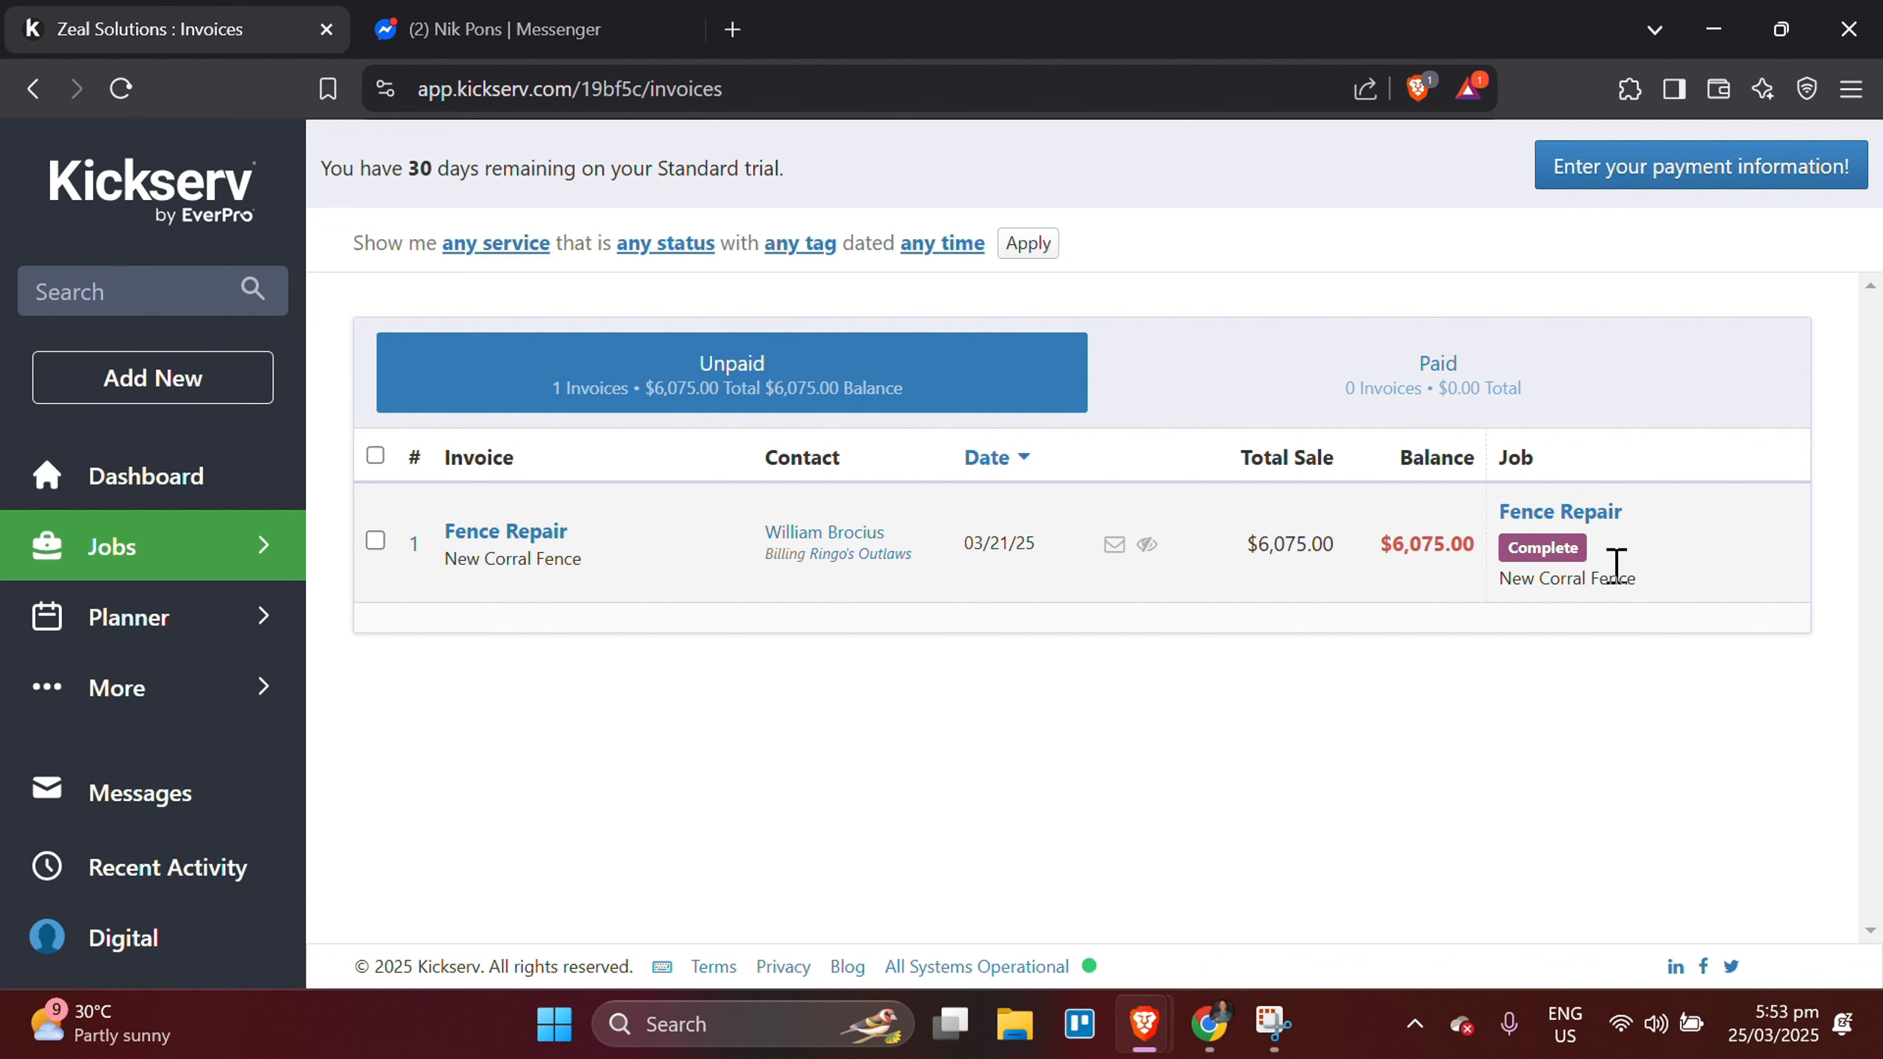
left_click(377, 544)
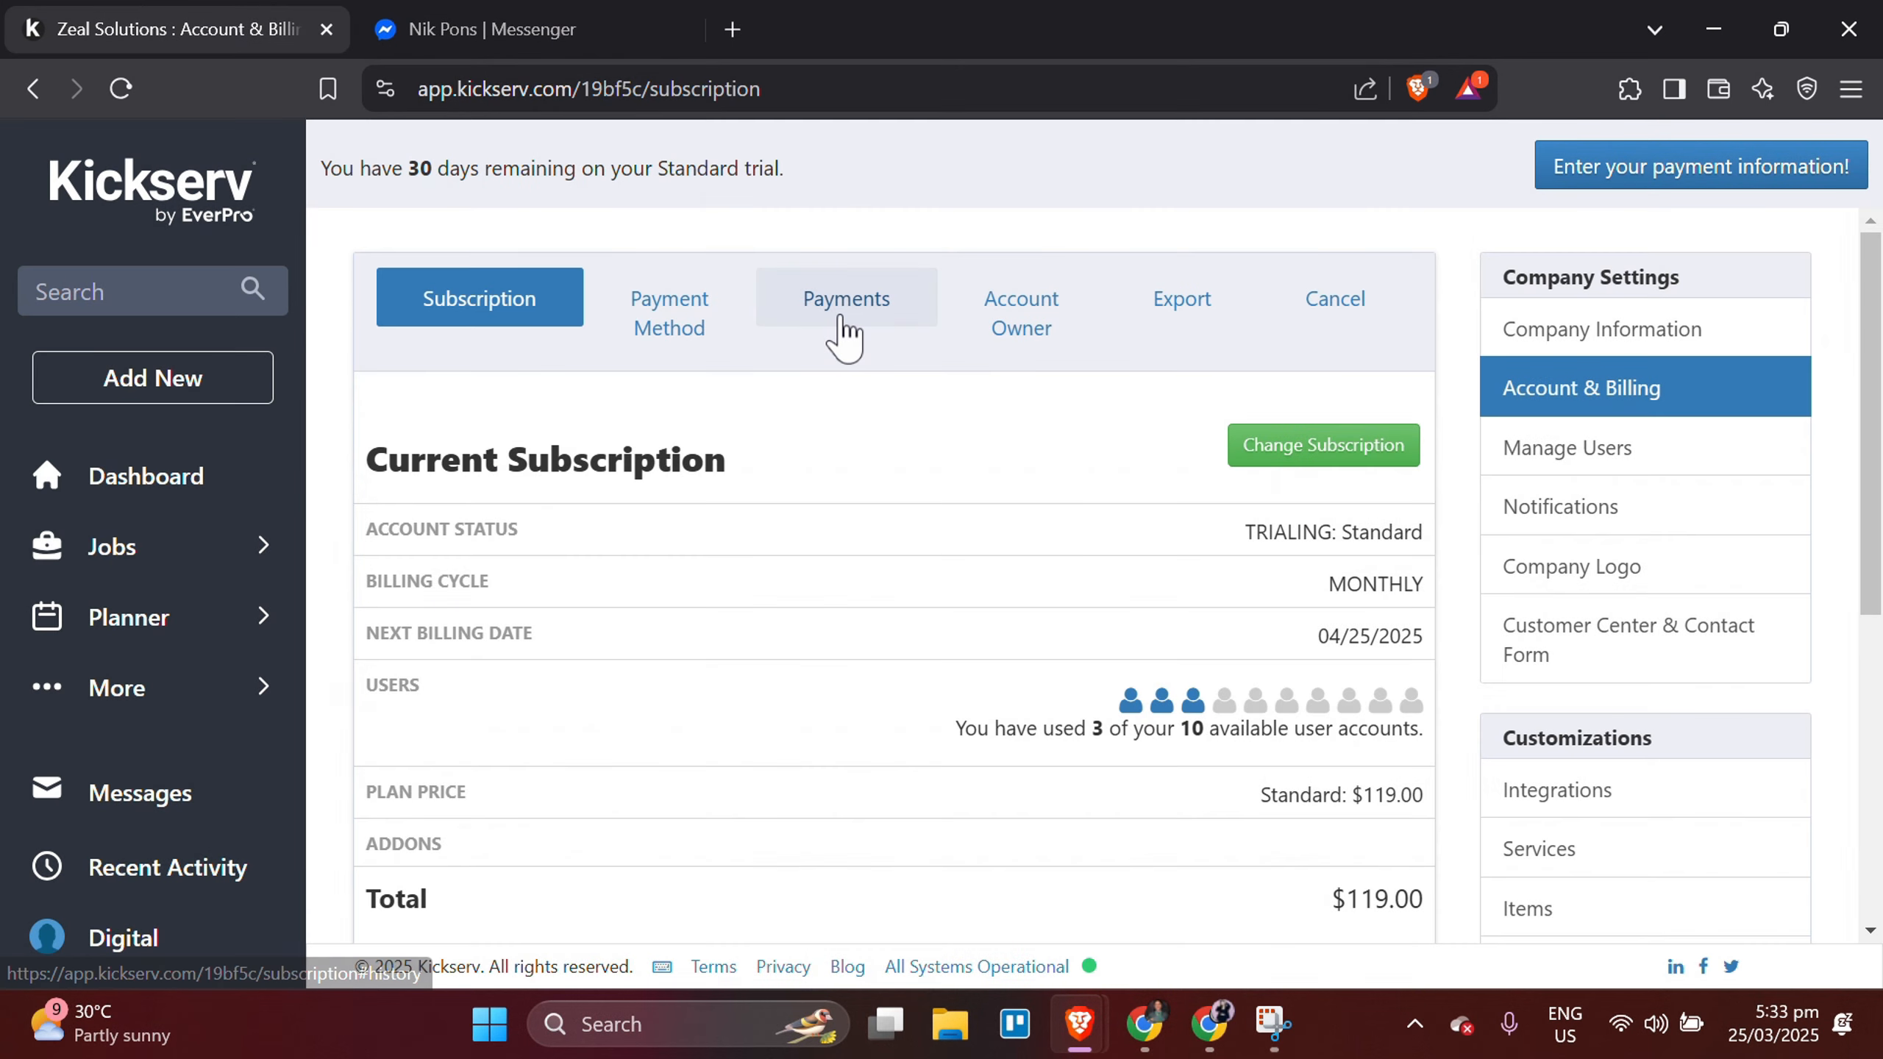
Check the account's statement history and payment method, and open the form for adding a payment method to examine its fields.
left_click(845, 327)
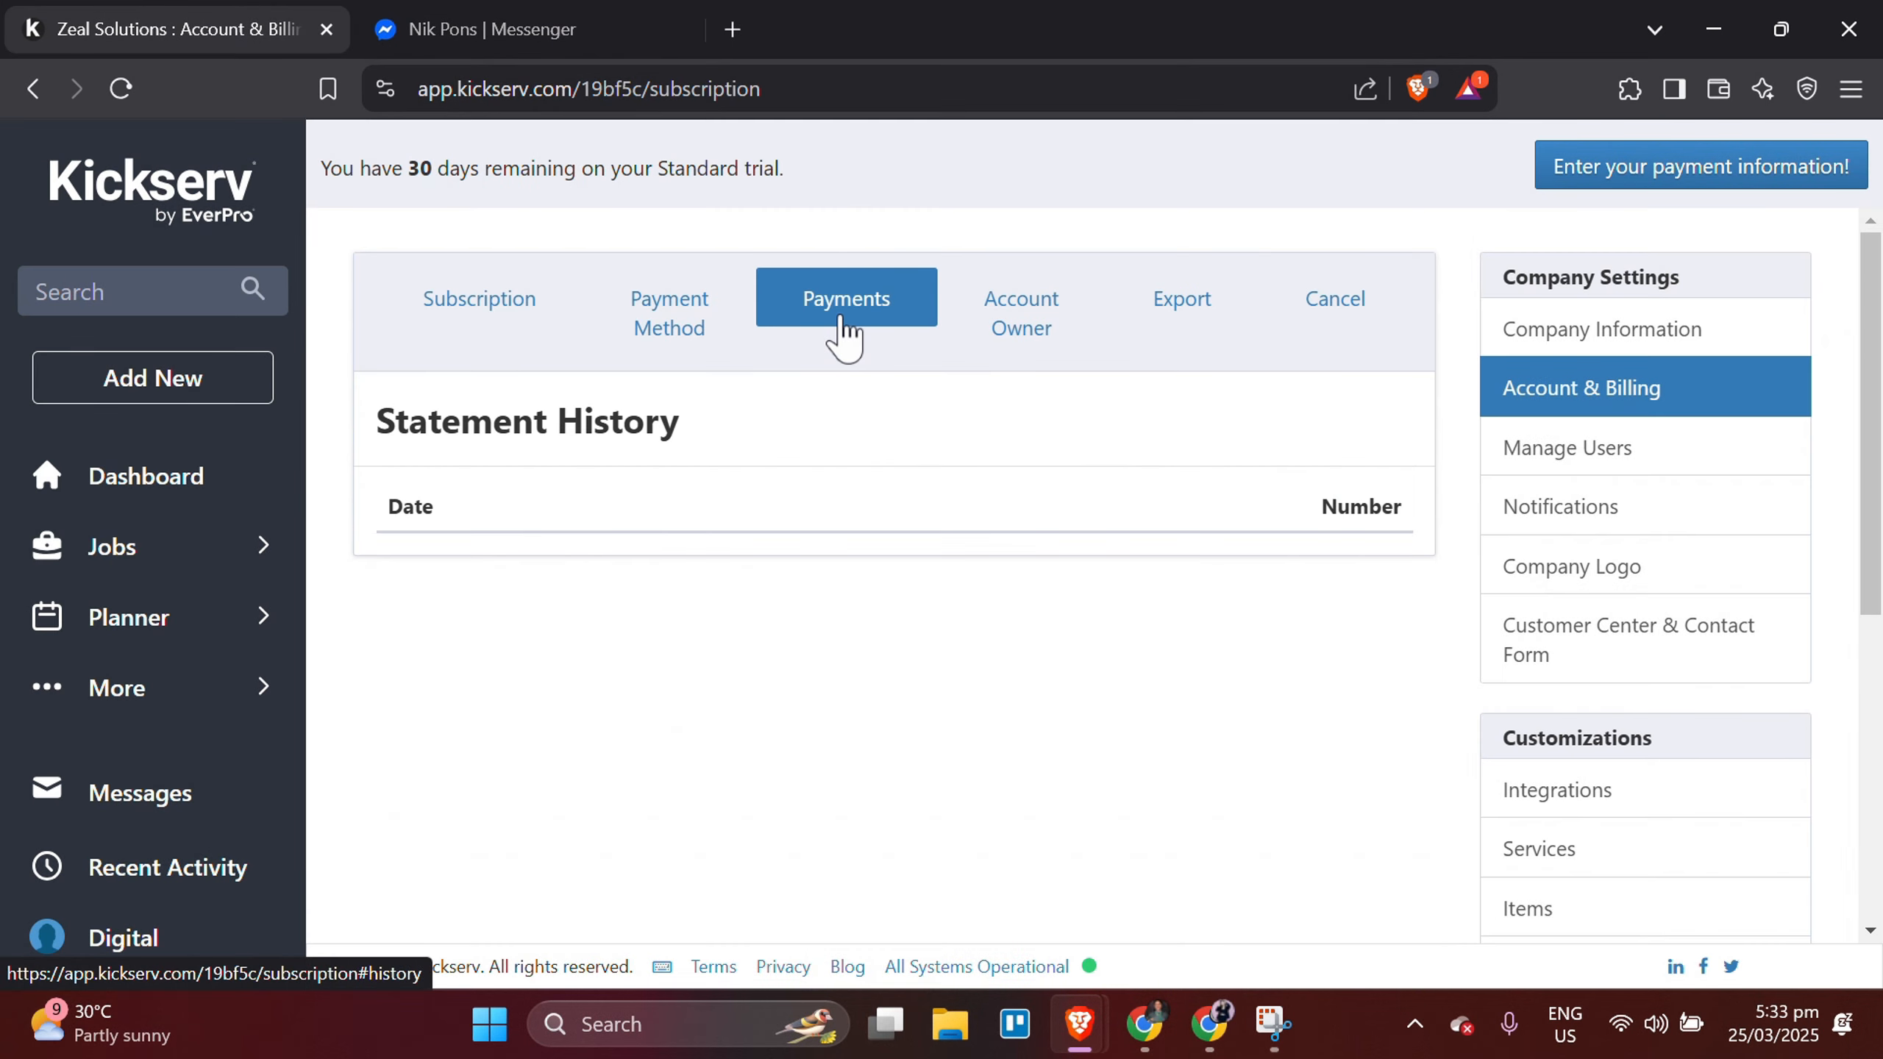
left_click(704, 333)
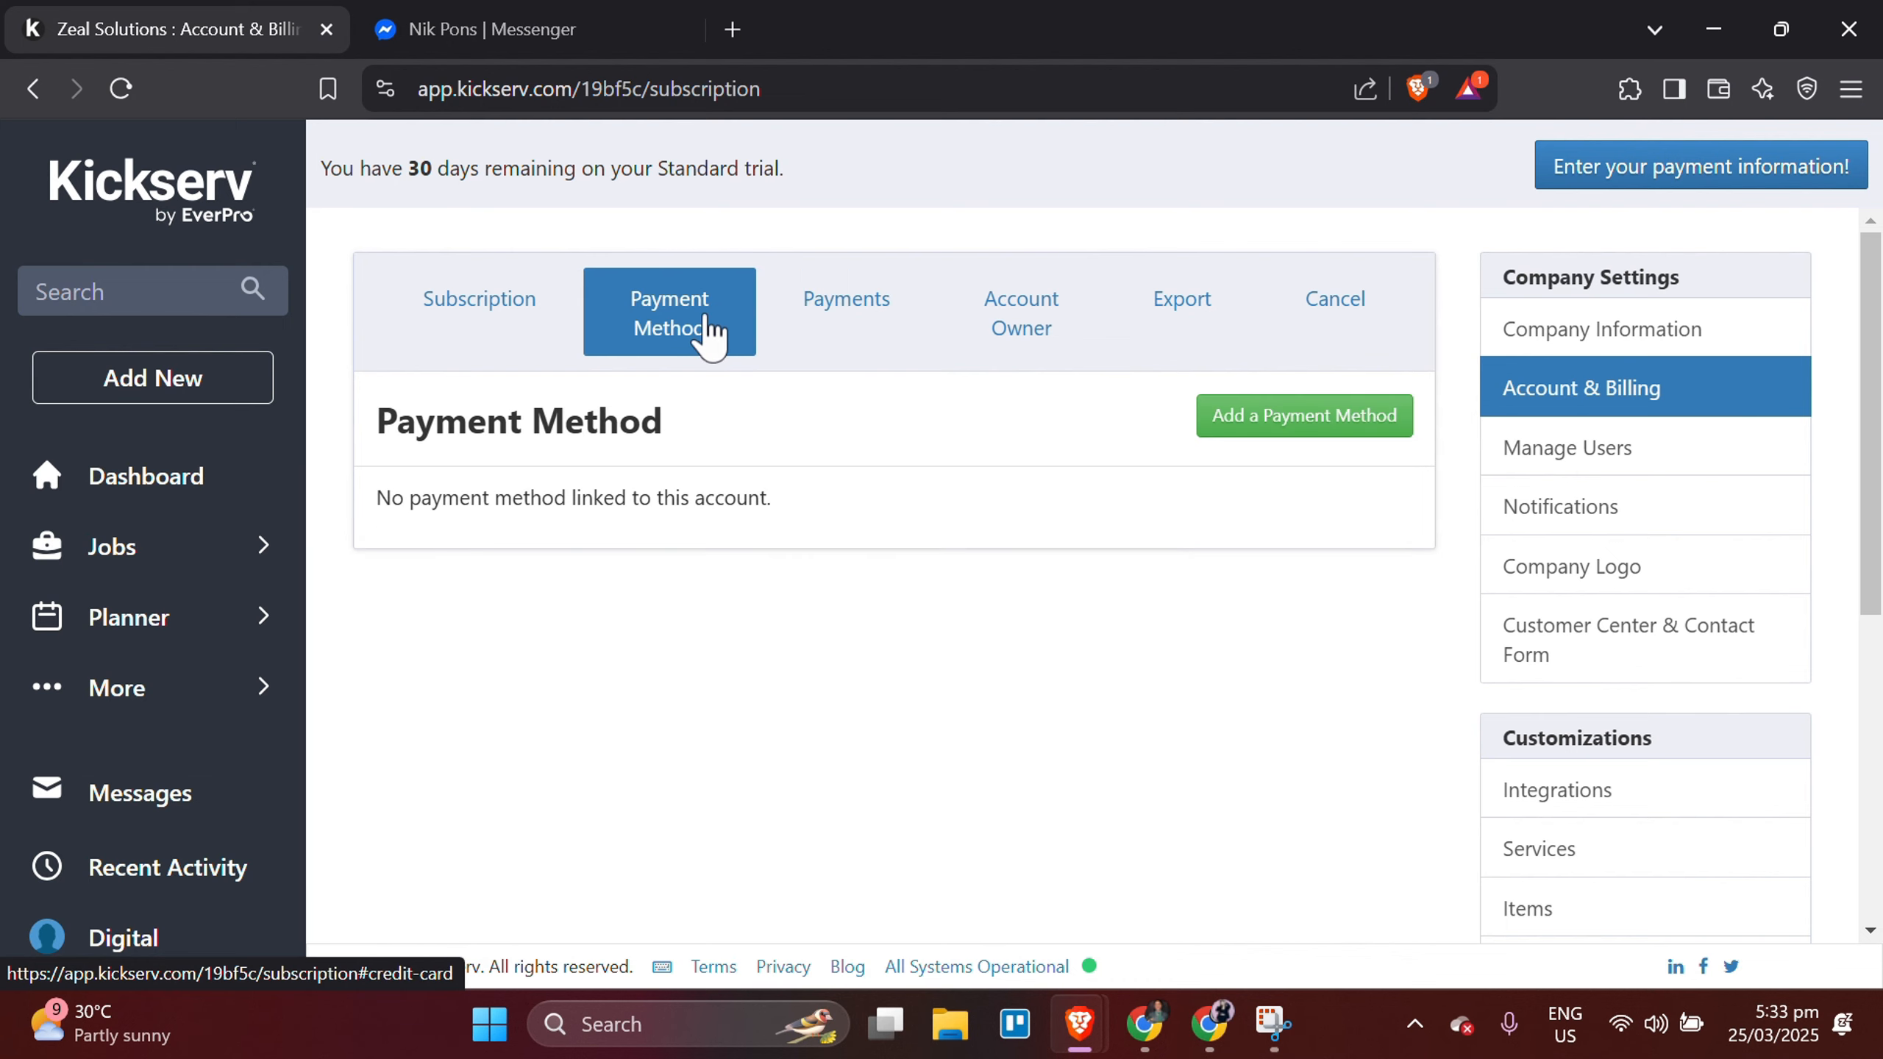
left_click(1286, 439)
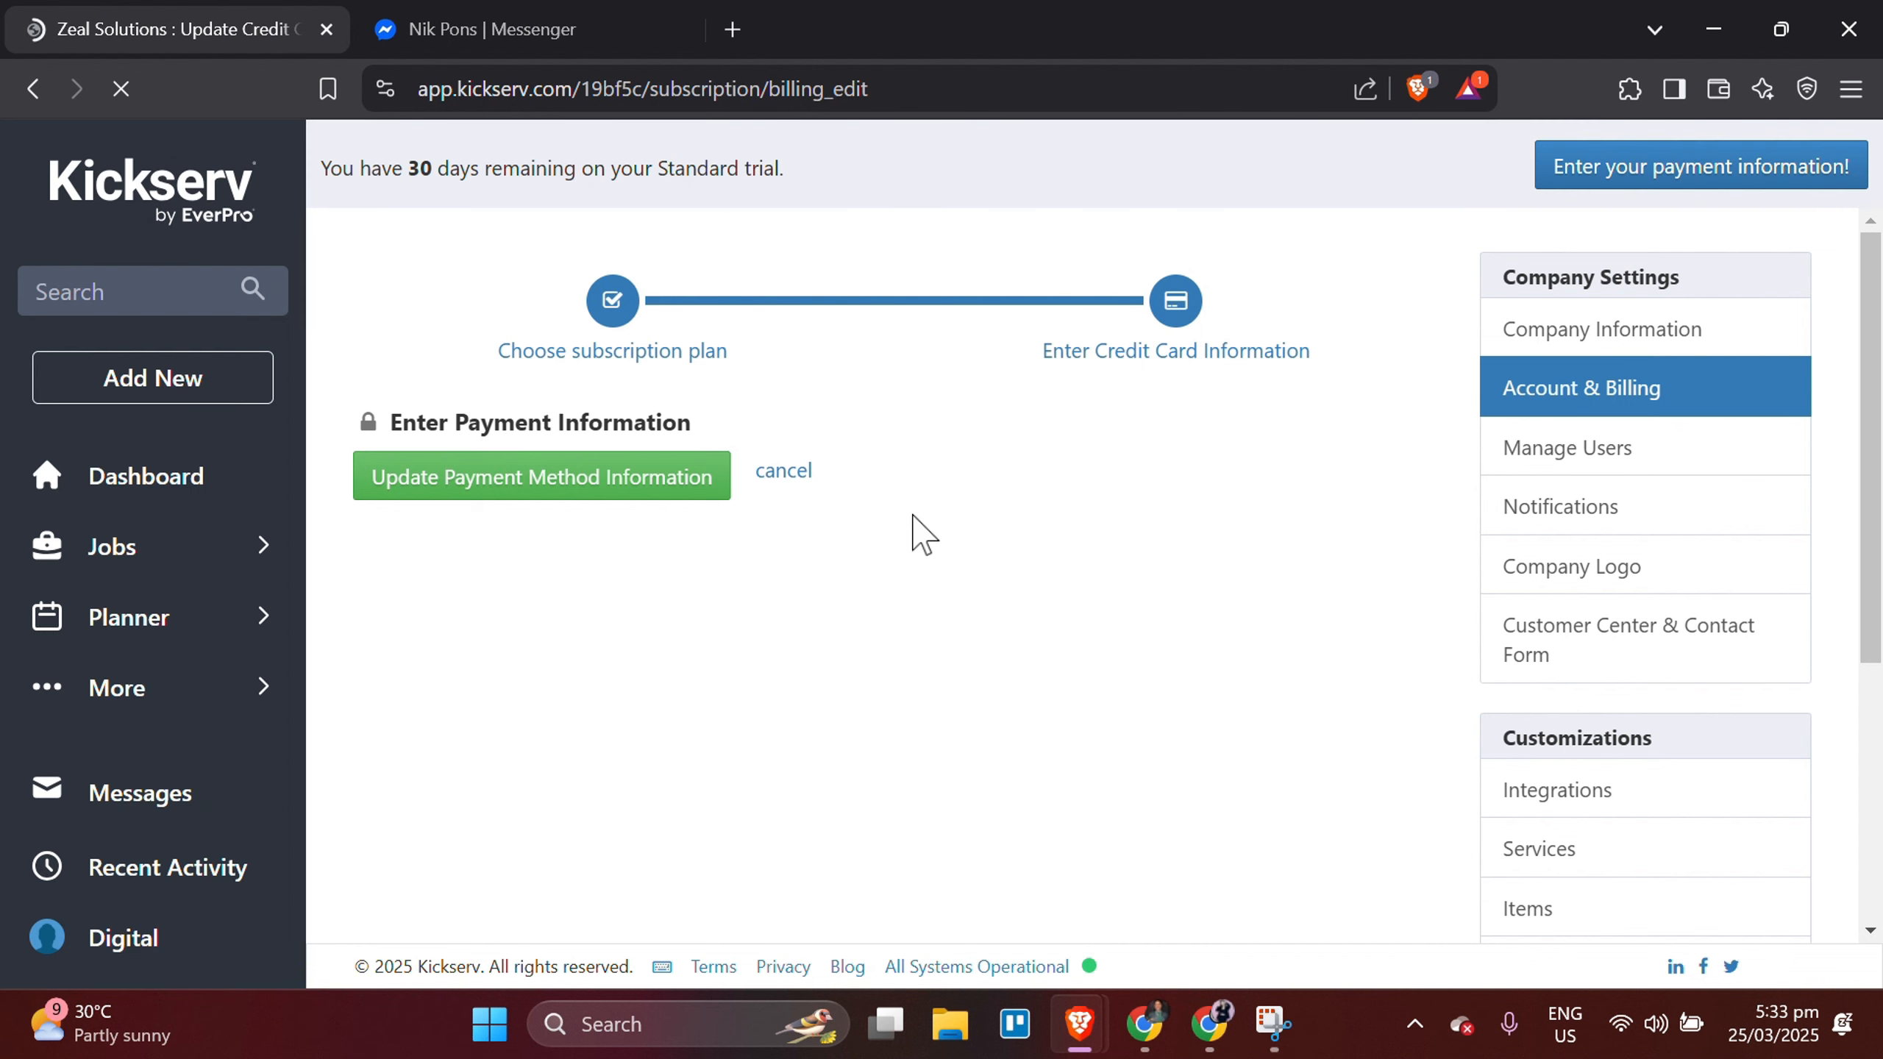
scroll(1145, 579, "down", 1)
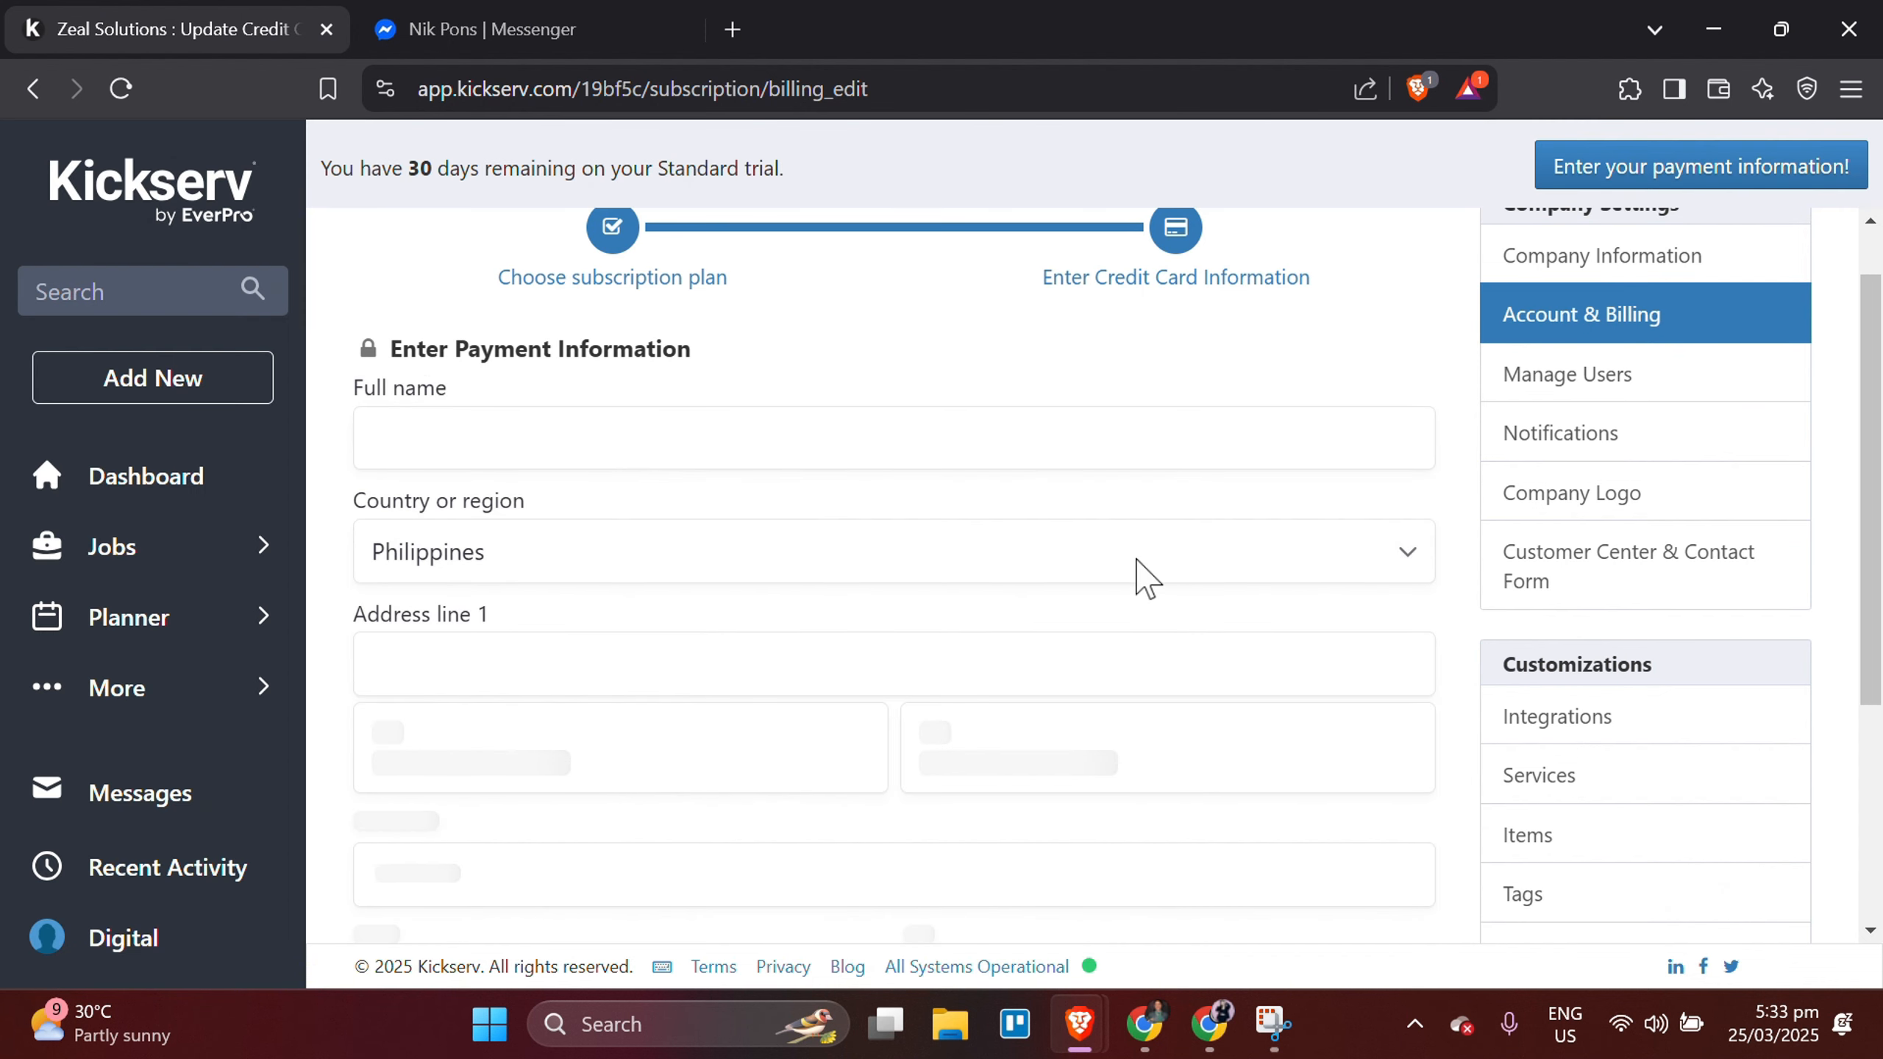
scroll(1145, 579, "down", 2)
scroll(1136, 560, "up", 2)
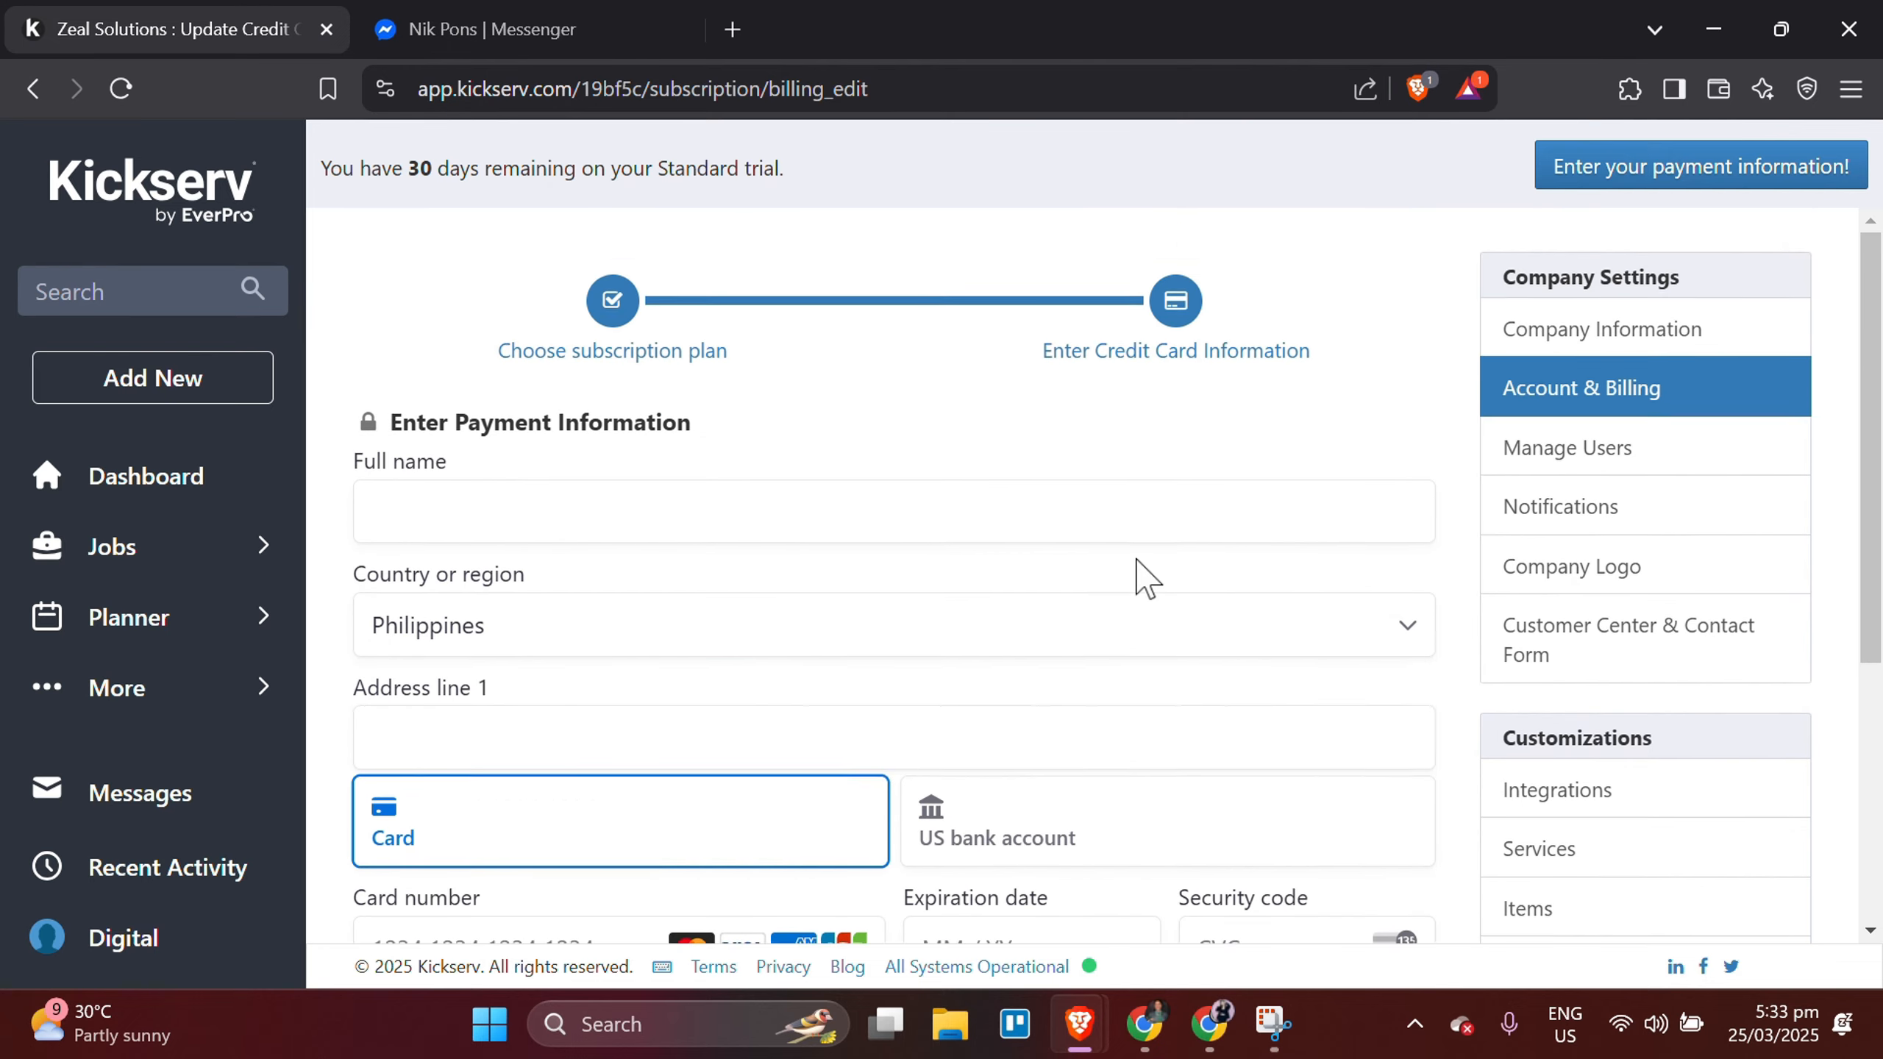
scroll(1136, 560, "down", 1)
scroll(1134, 544, "down", 1)
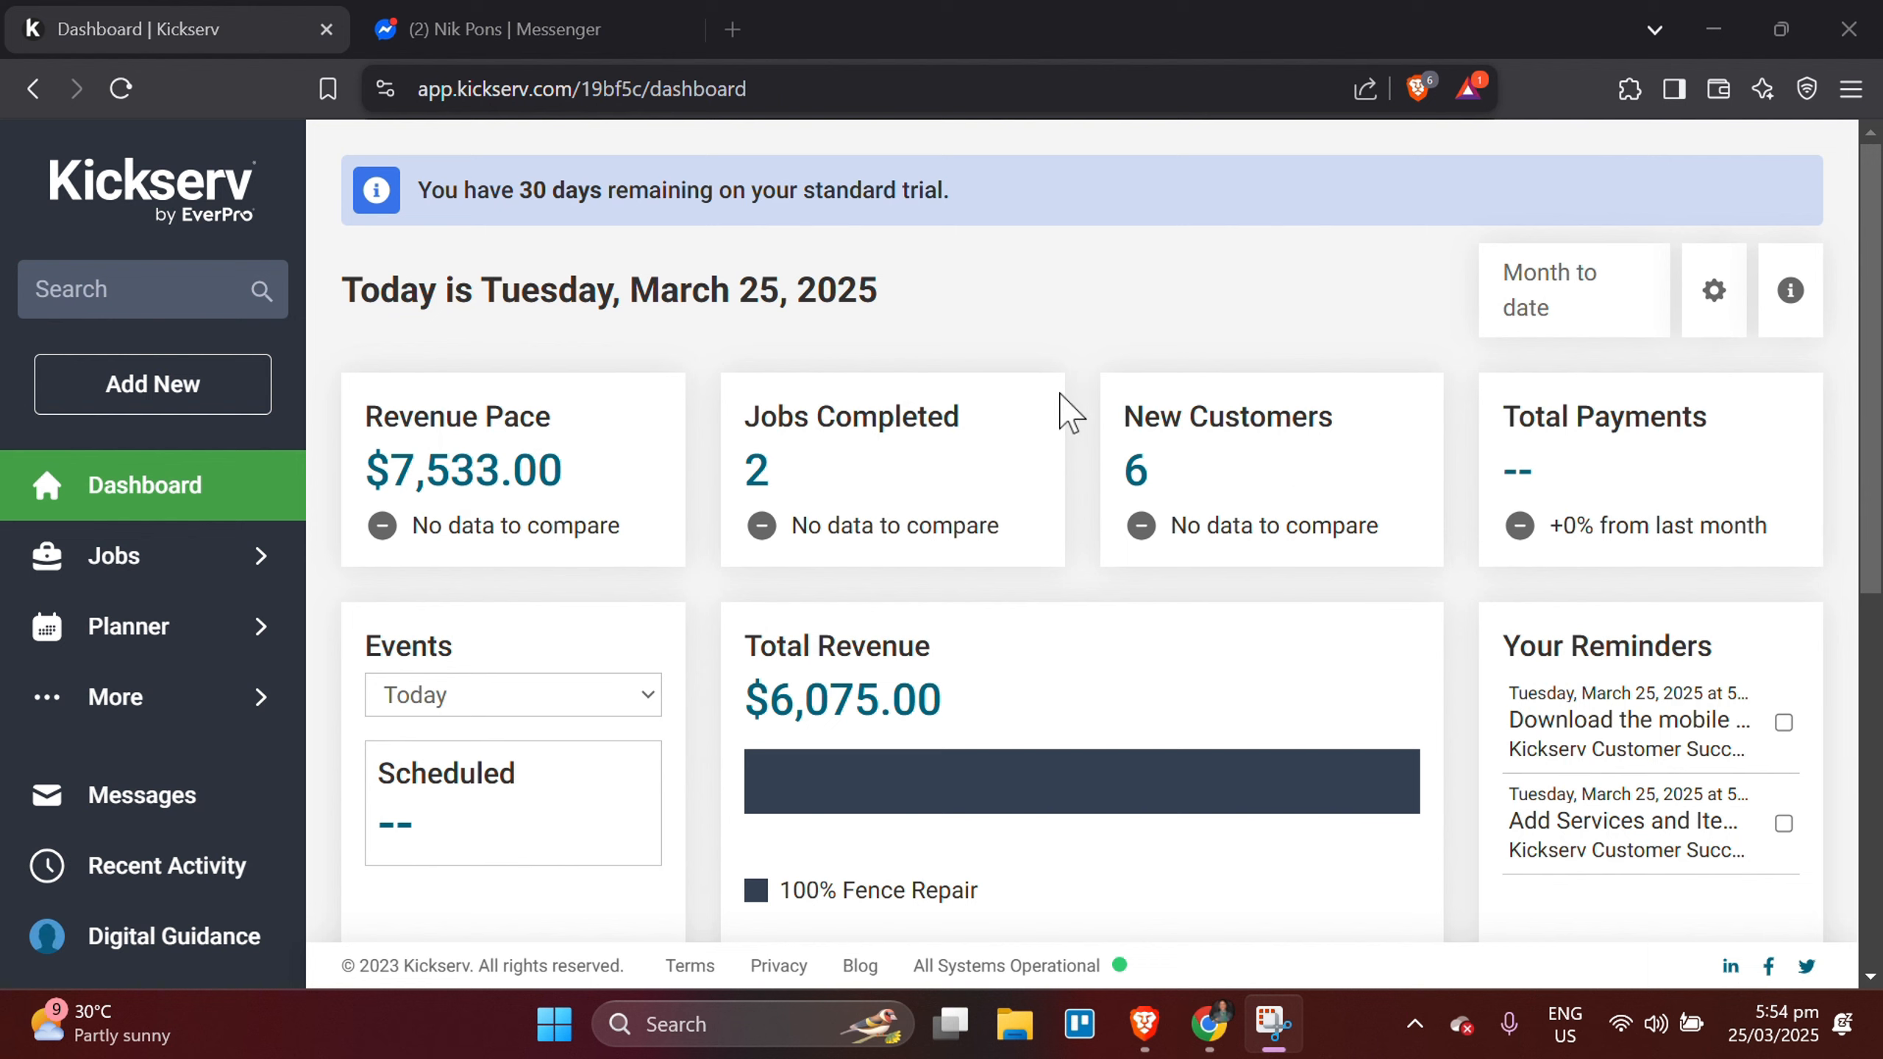
Open the reports page and examine the custom report types and the Sales and Marketing, Work and Finance reports.
left_click(94, 727)
left_click(398, 705)
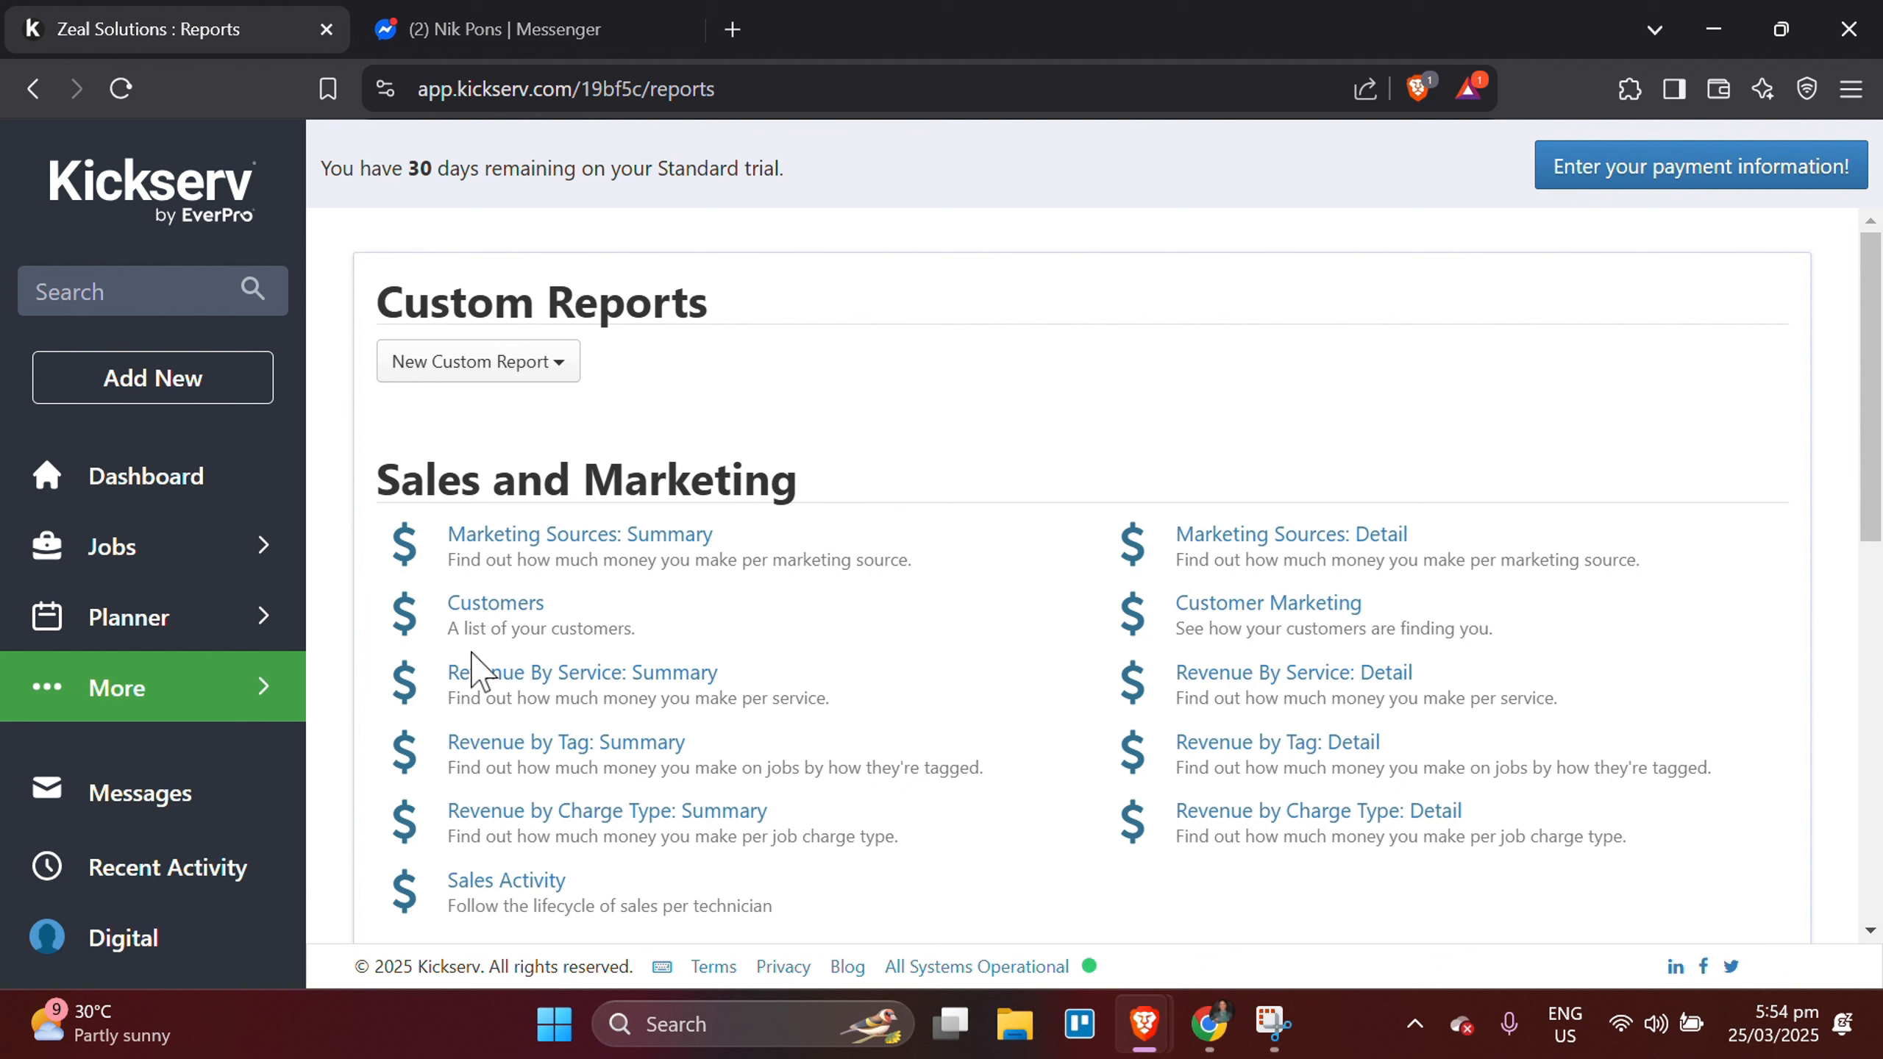
left_click(451, 370)
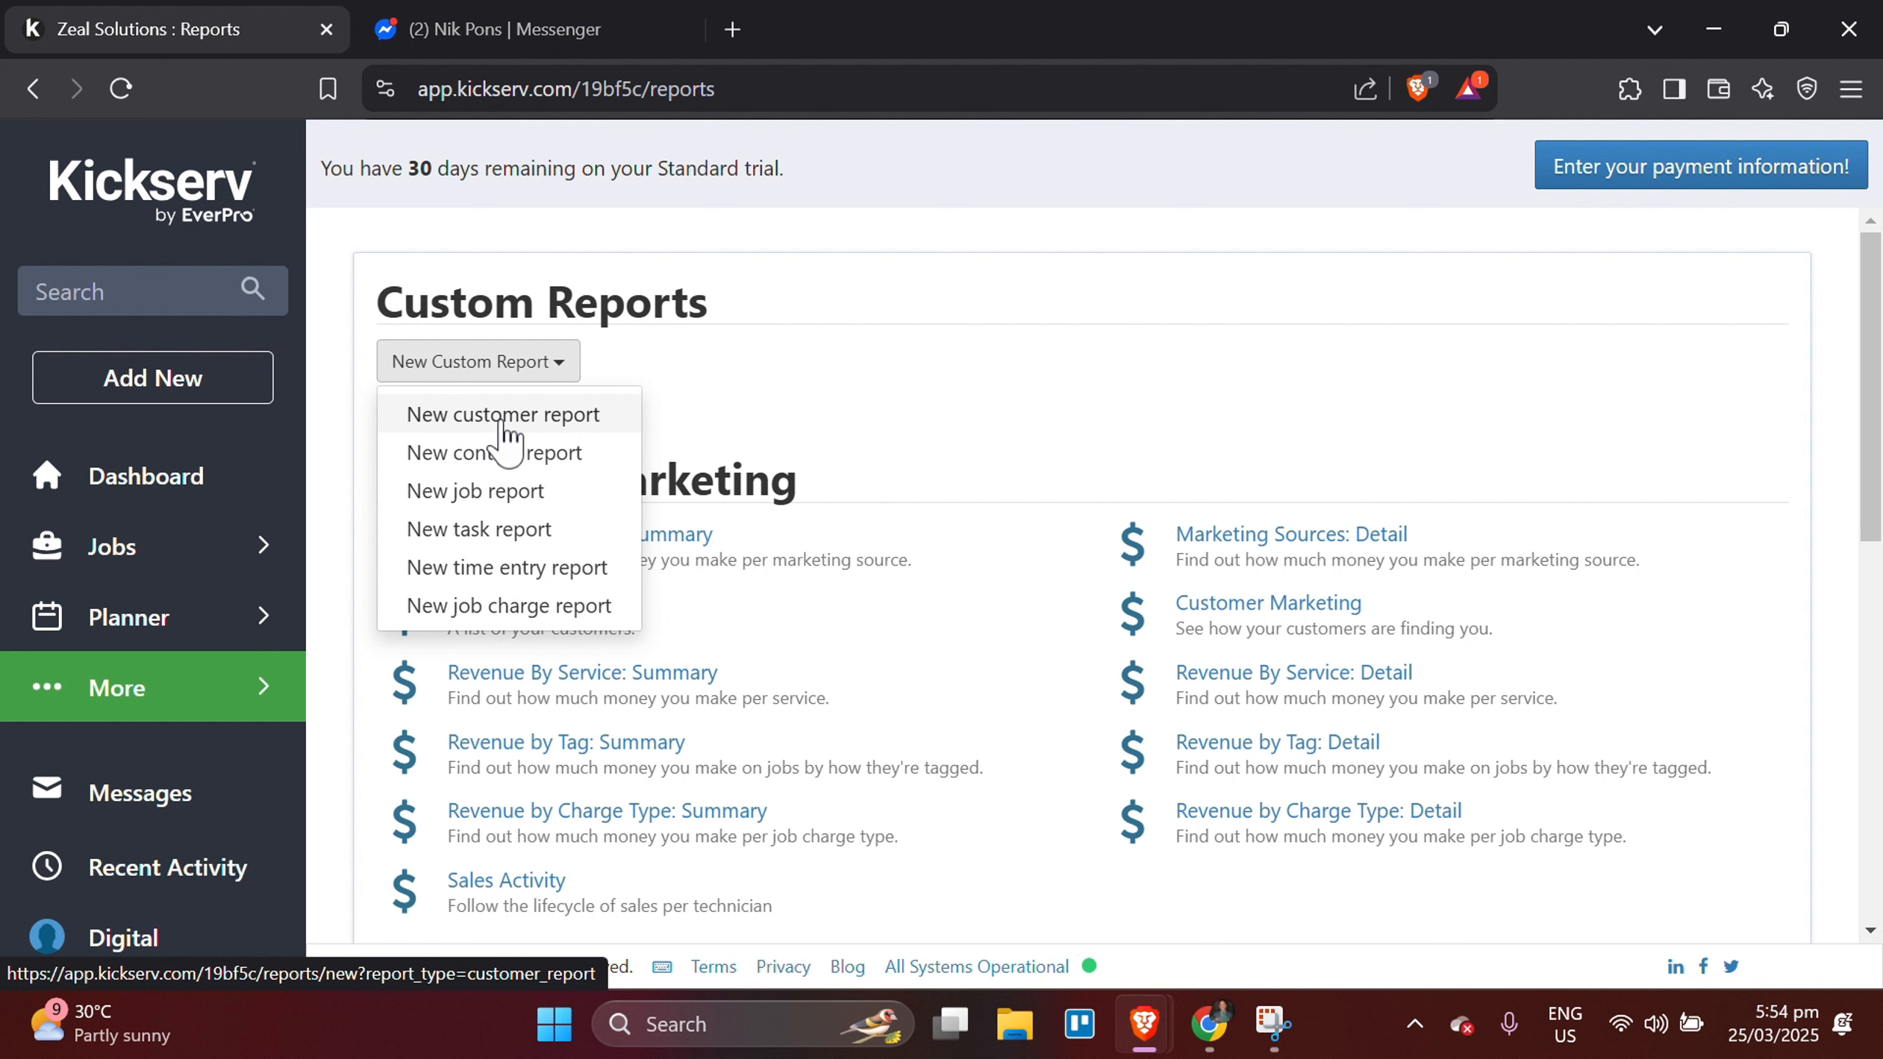
left_click(930, 432)
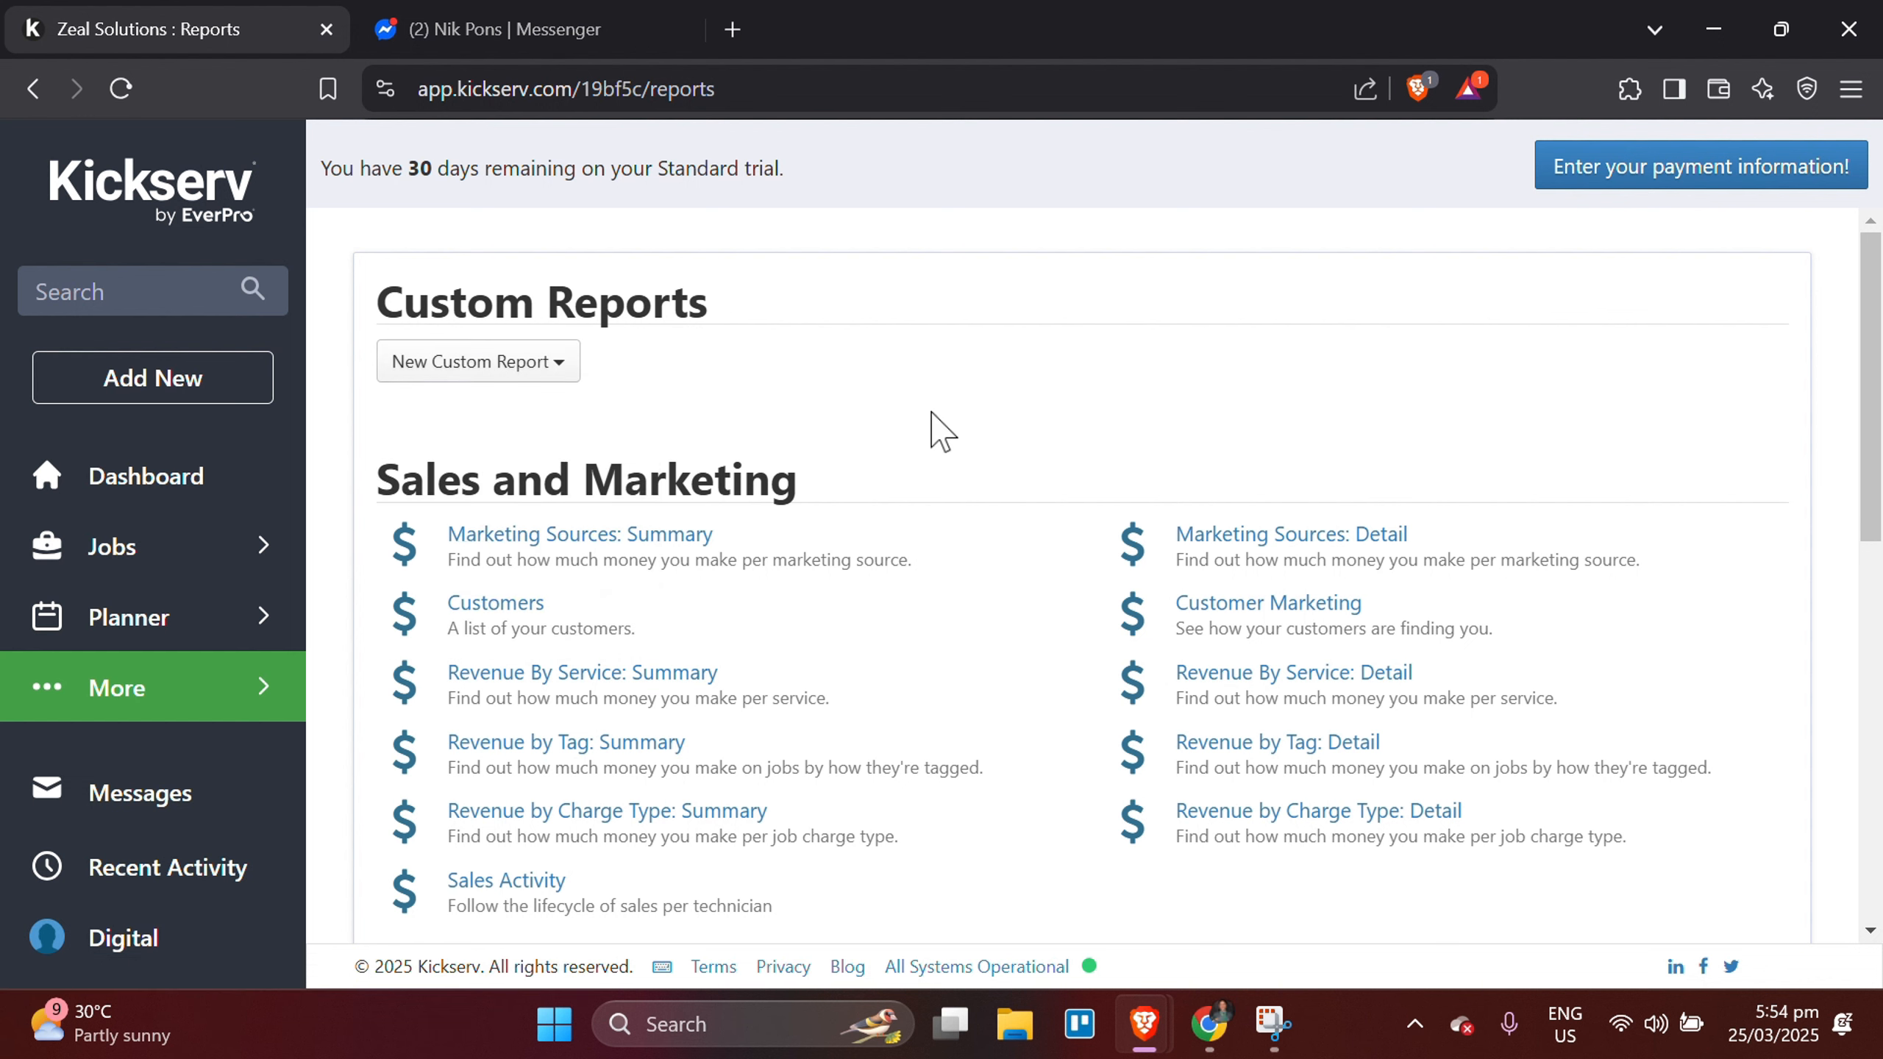
scroll(936, 432, "down", 2)
scroll(933, 431, "down", 5)
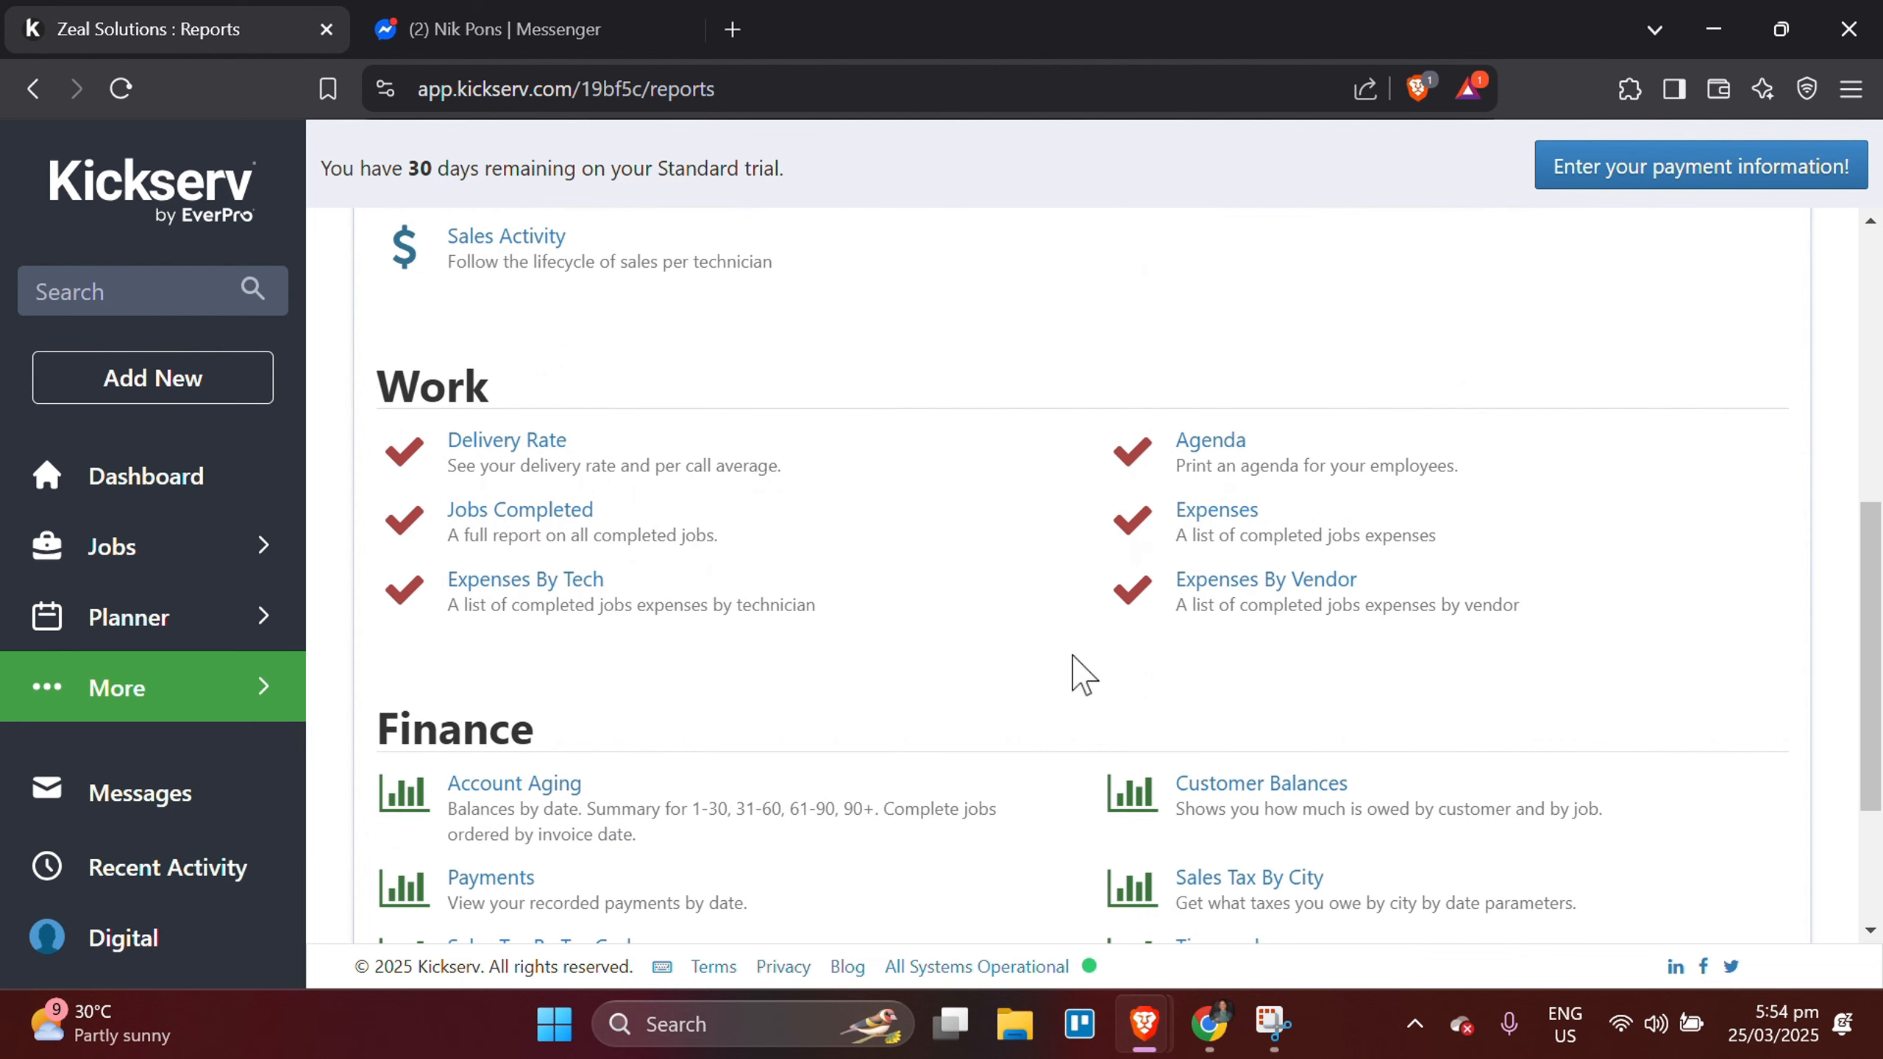
scroll(893, 603, "down", 3)
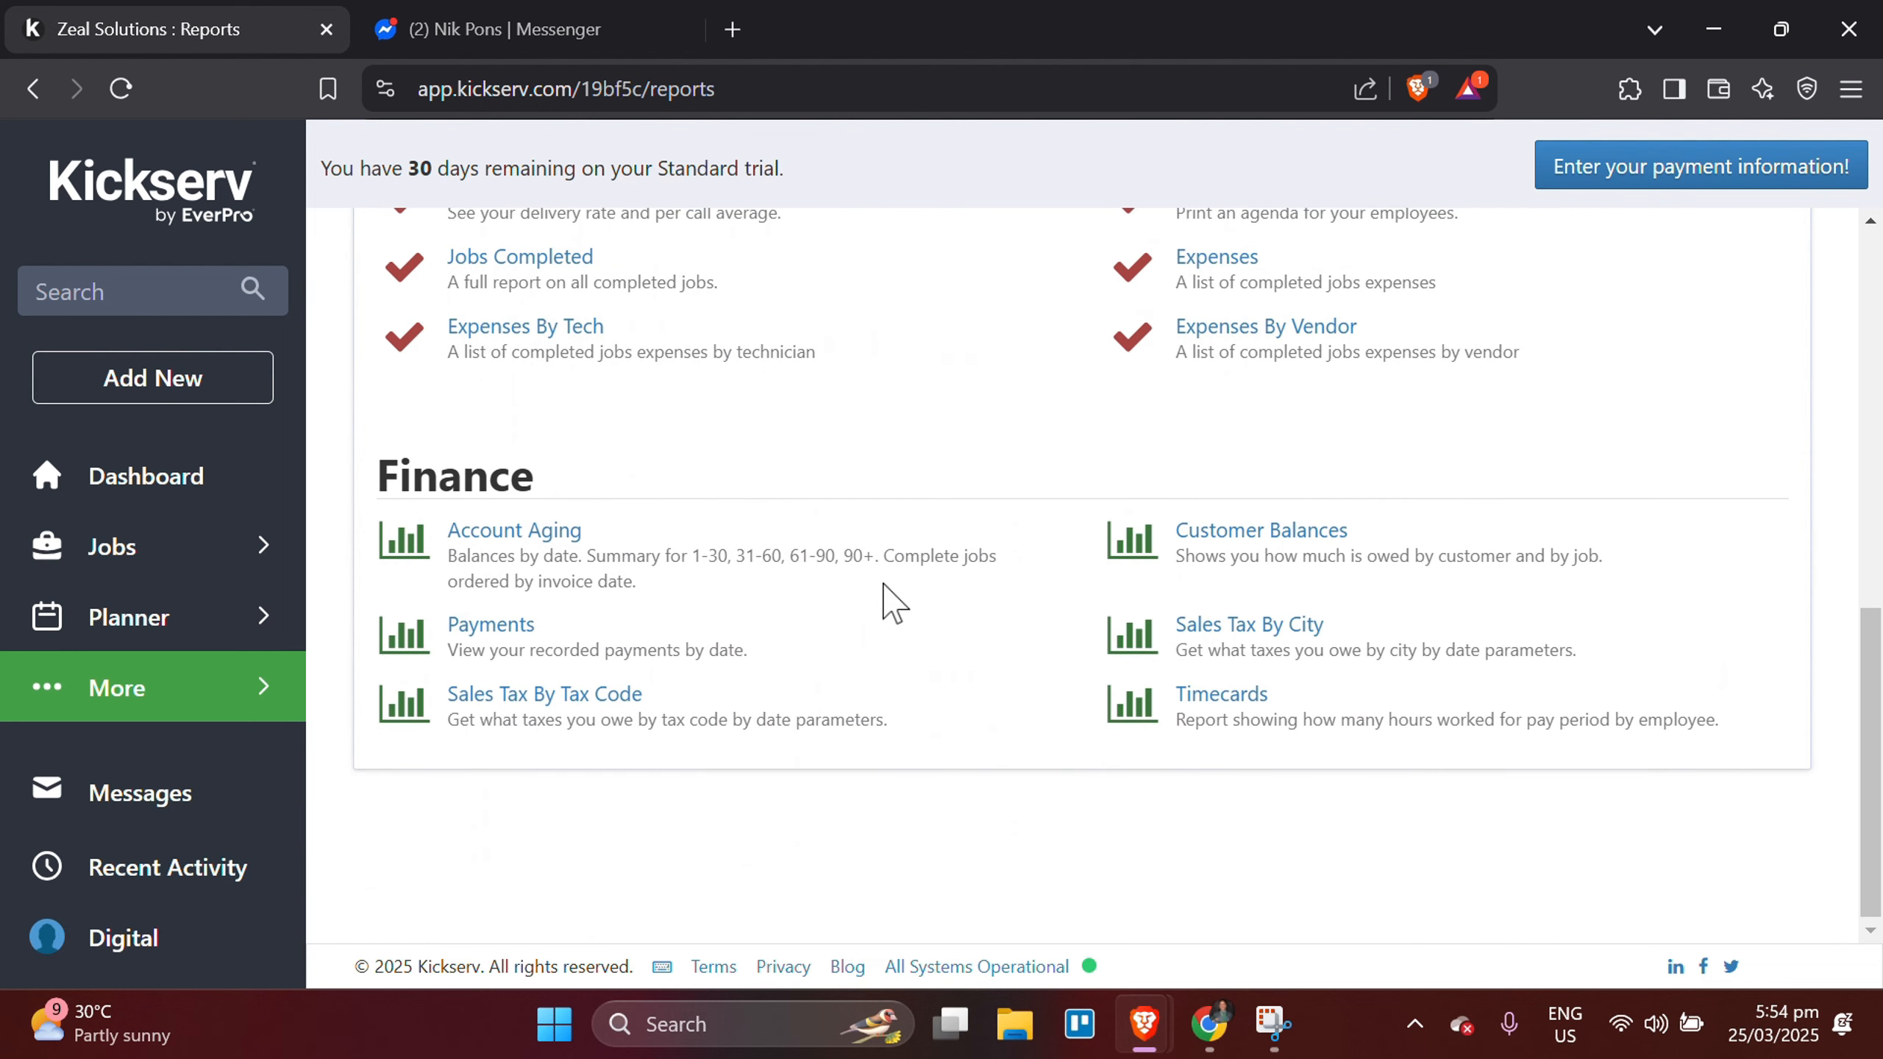
scroll(893, 603, "up", 10)
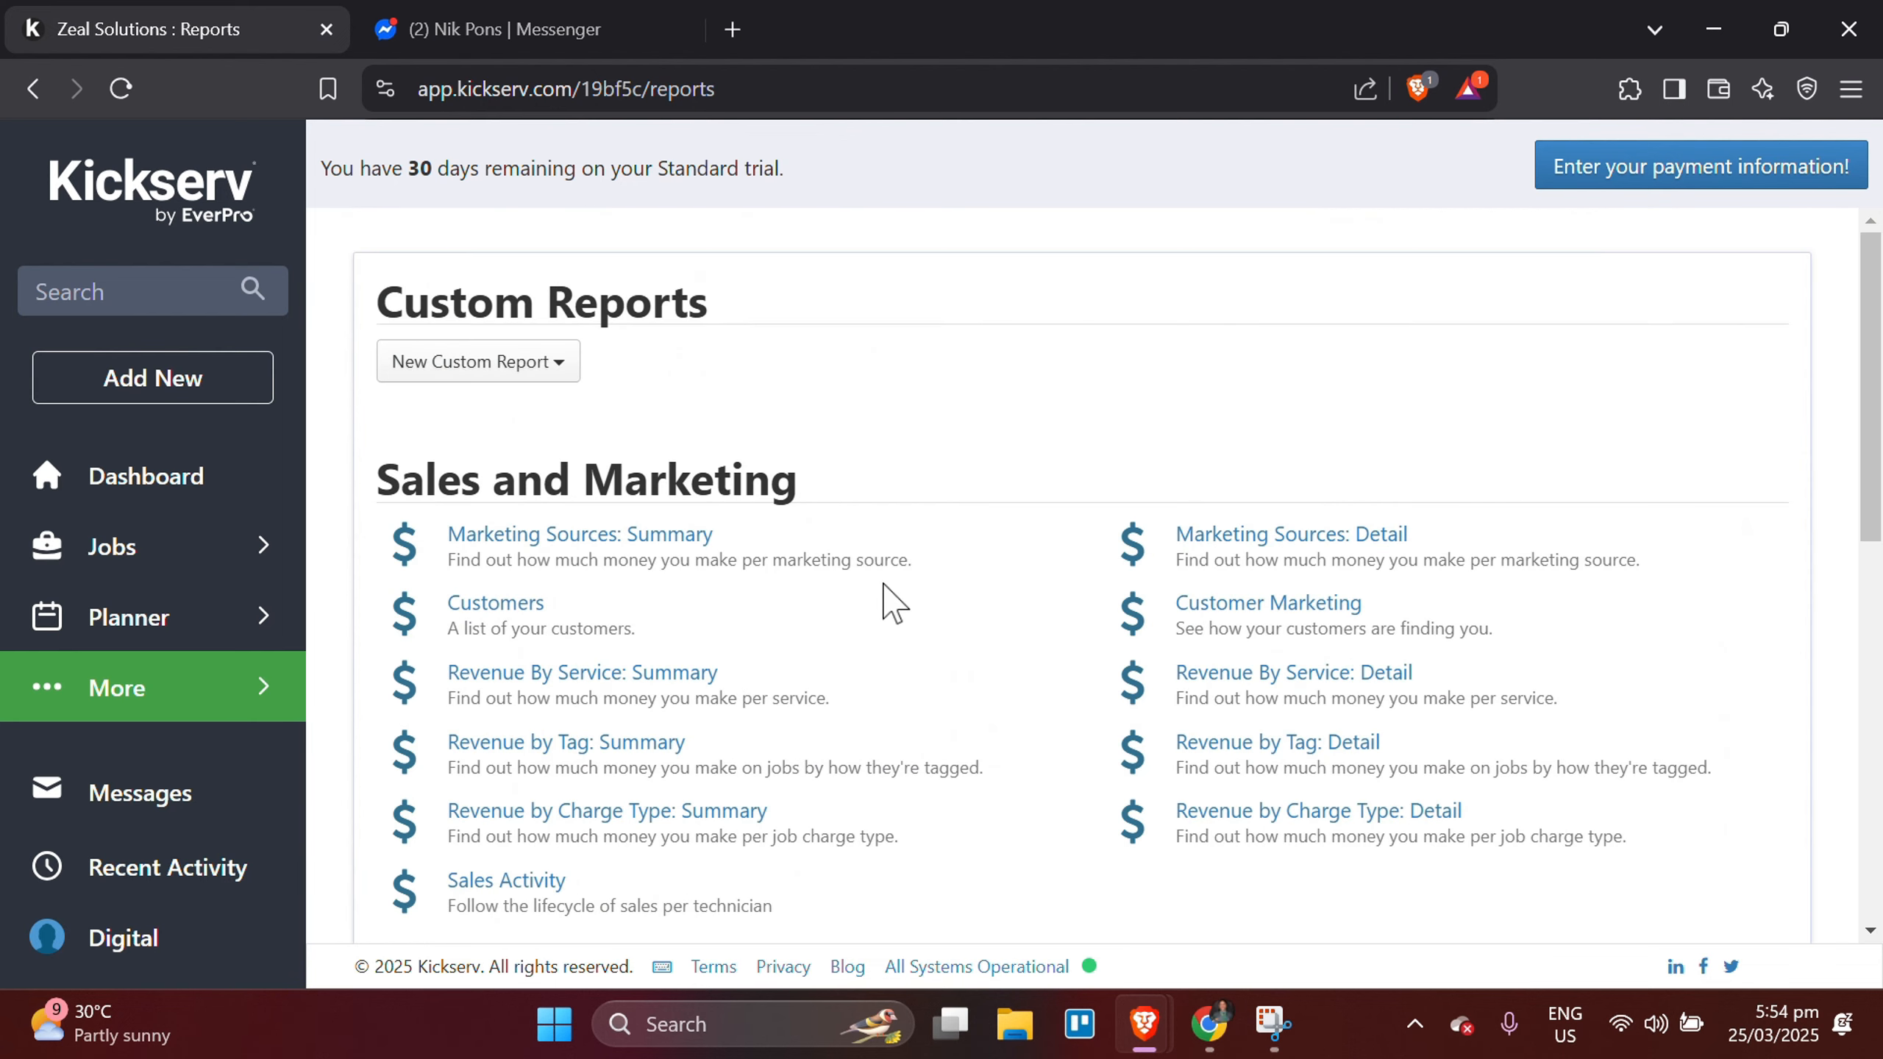
Start a new custom customer report and review its data field, column order, filter, grouping and duplicate options.
left_click(524, 367)
left_click(543, 416)
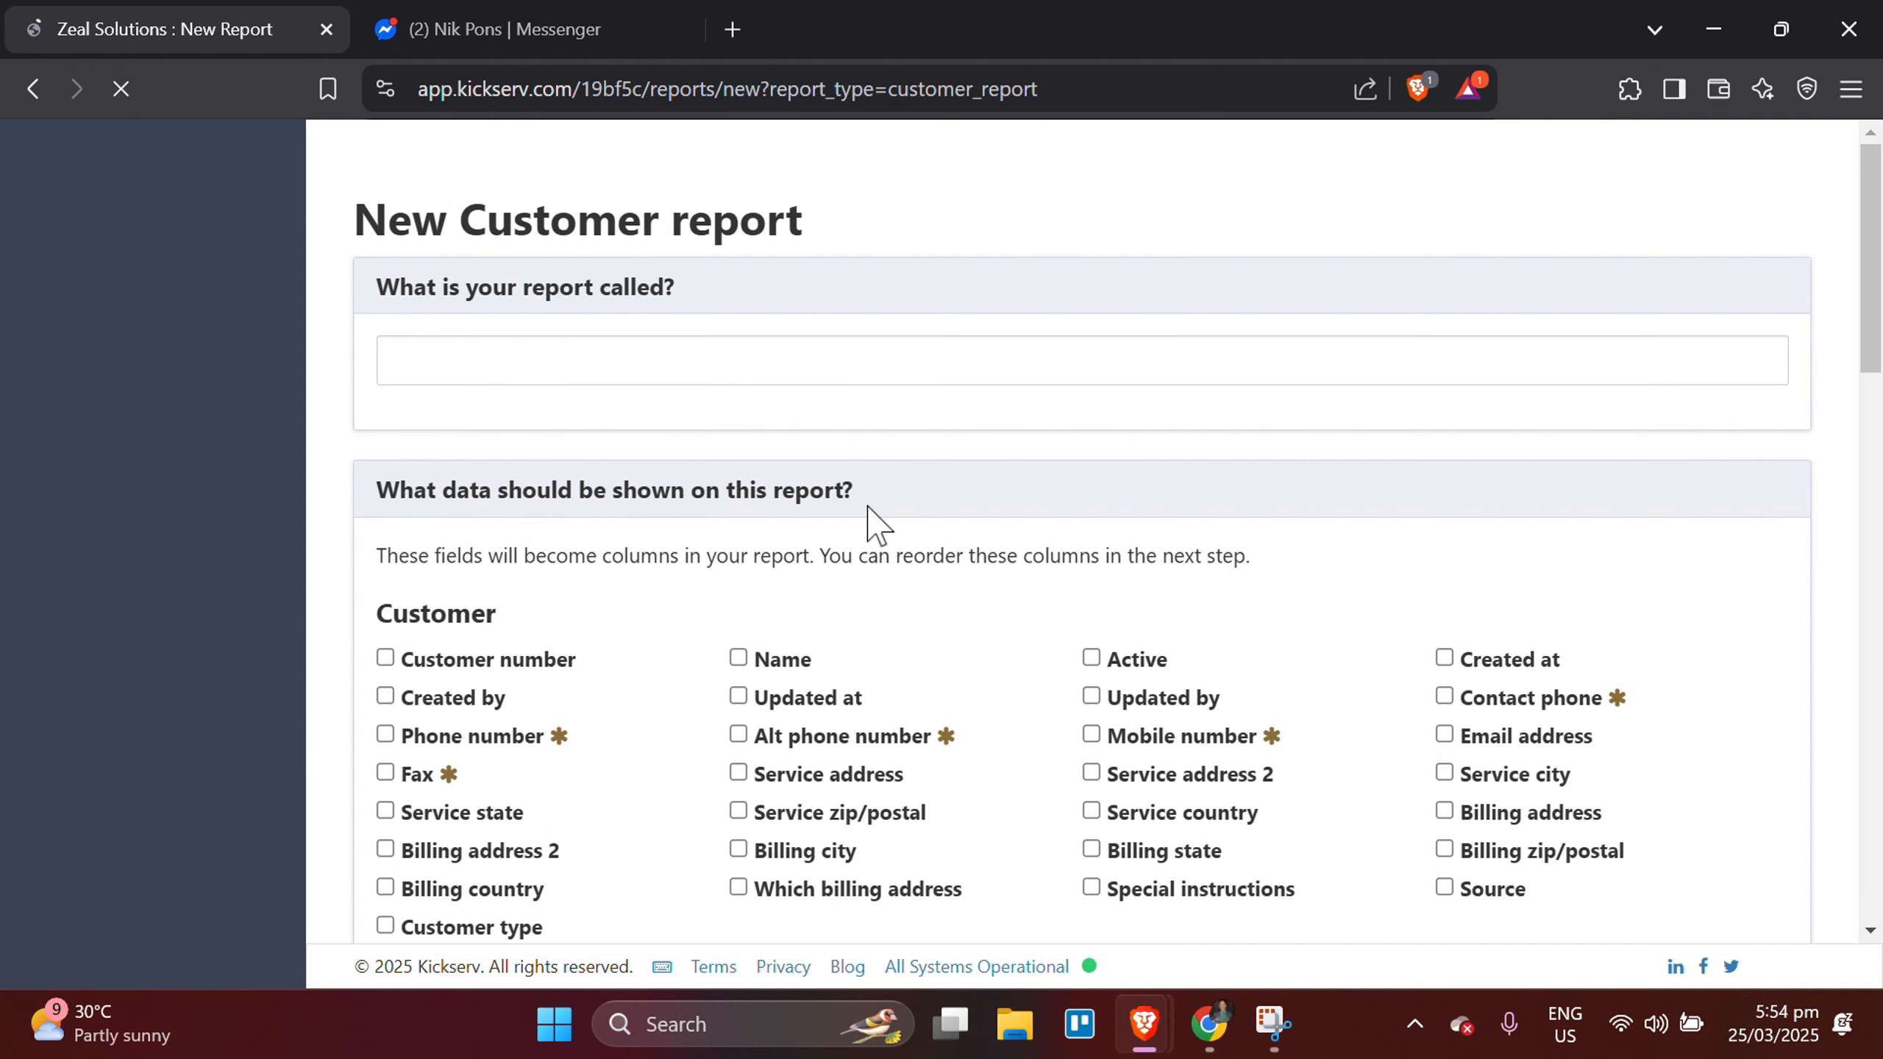
scroll(876, 523, "down", 3)
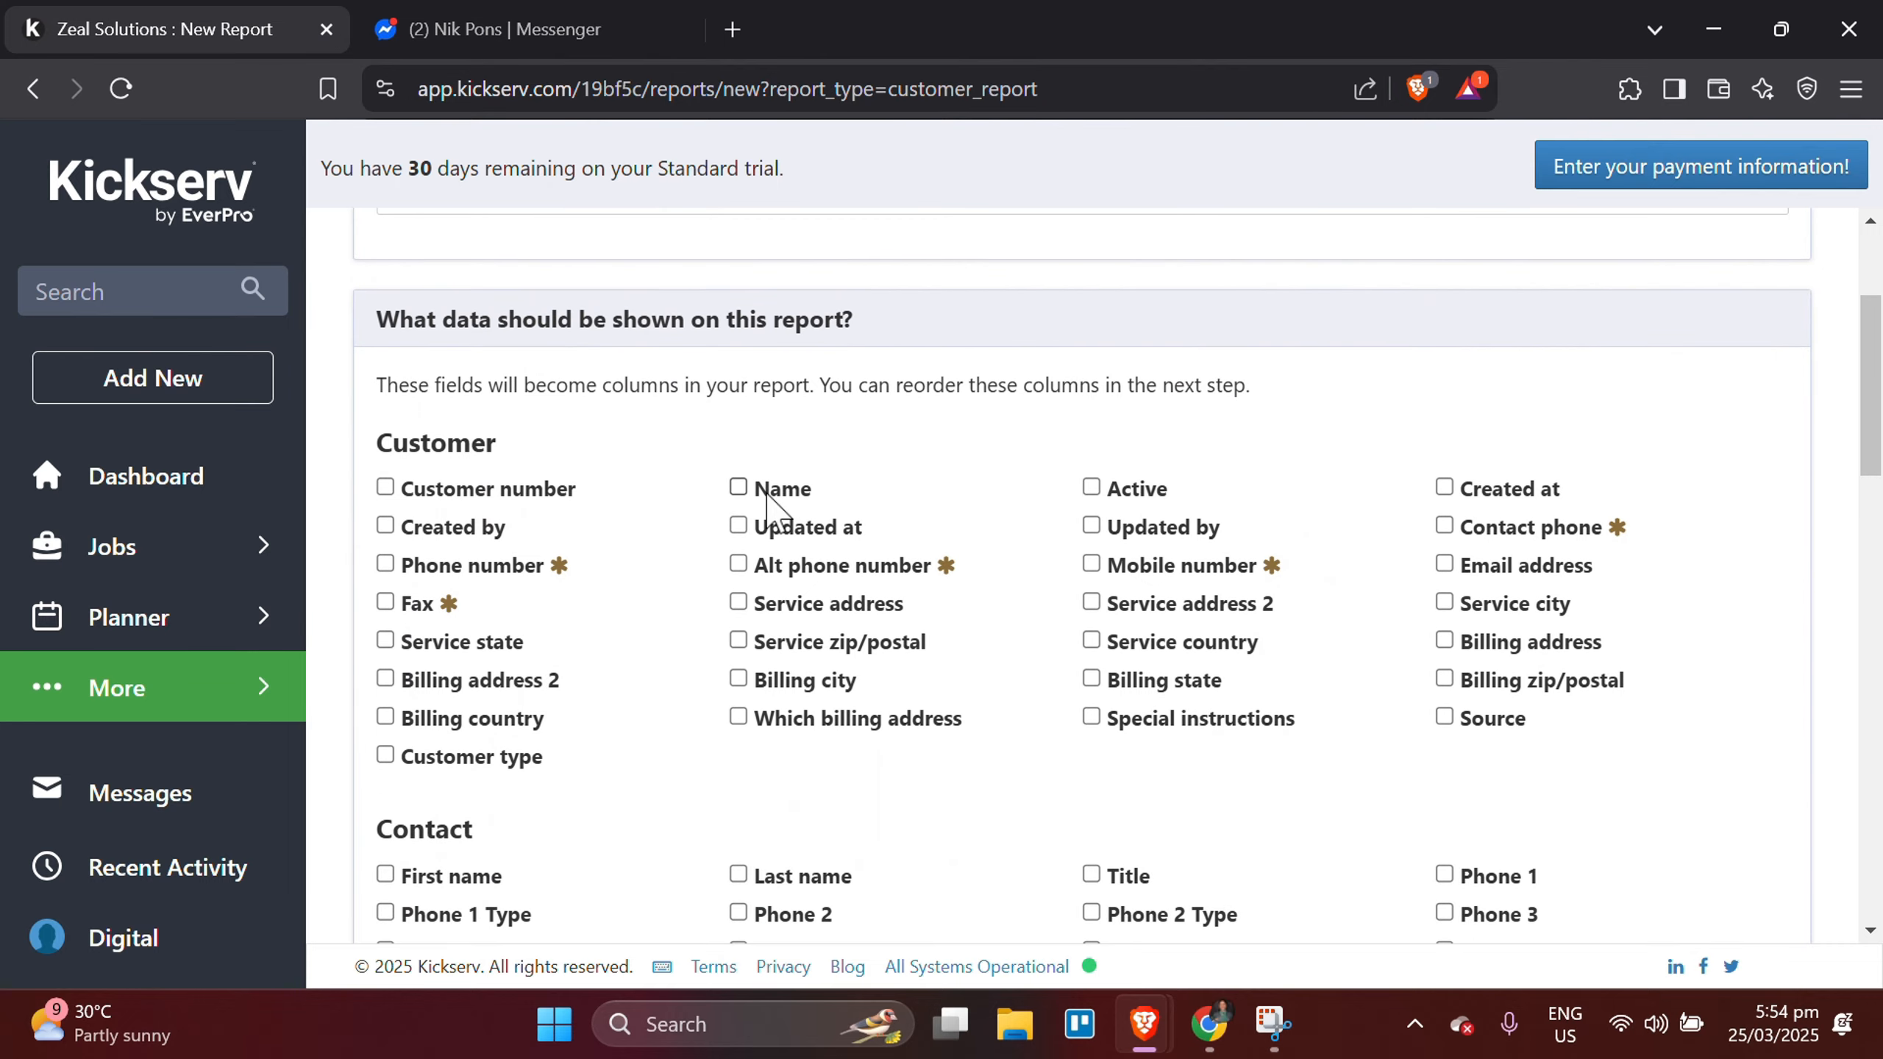
scroll(775, 505, "down", 12)
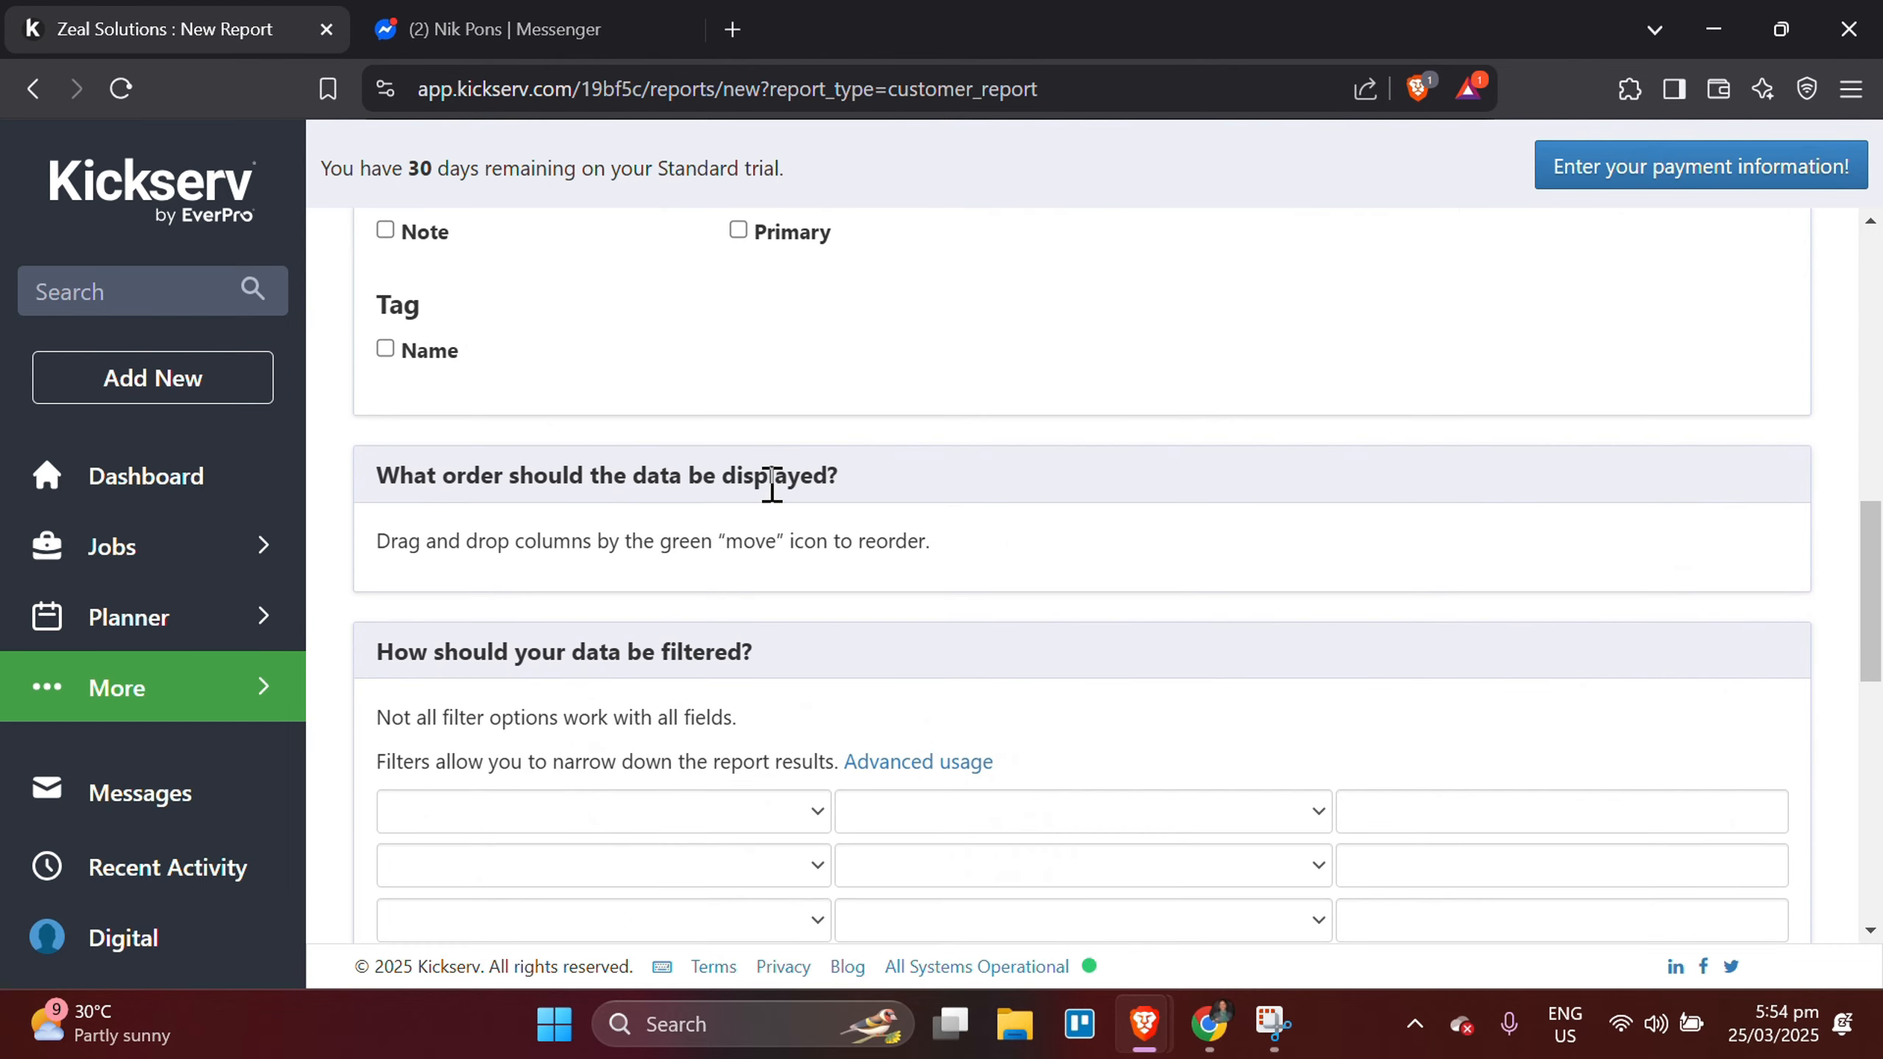
scroll(772, 485, "down", 10)
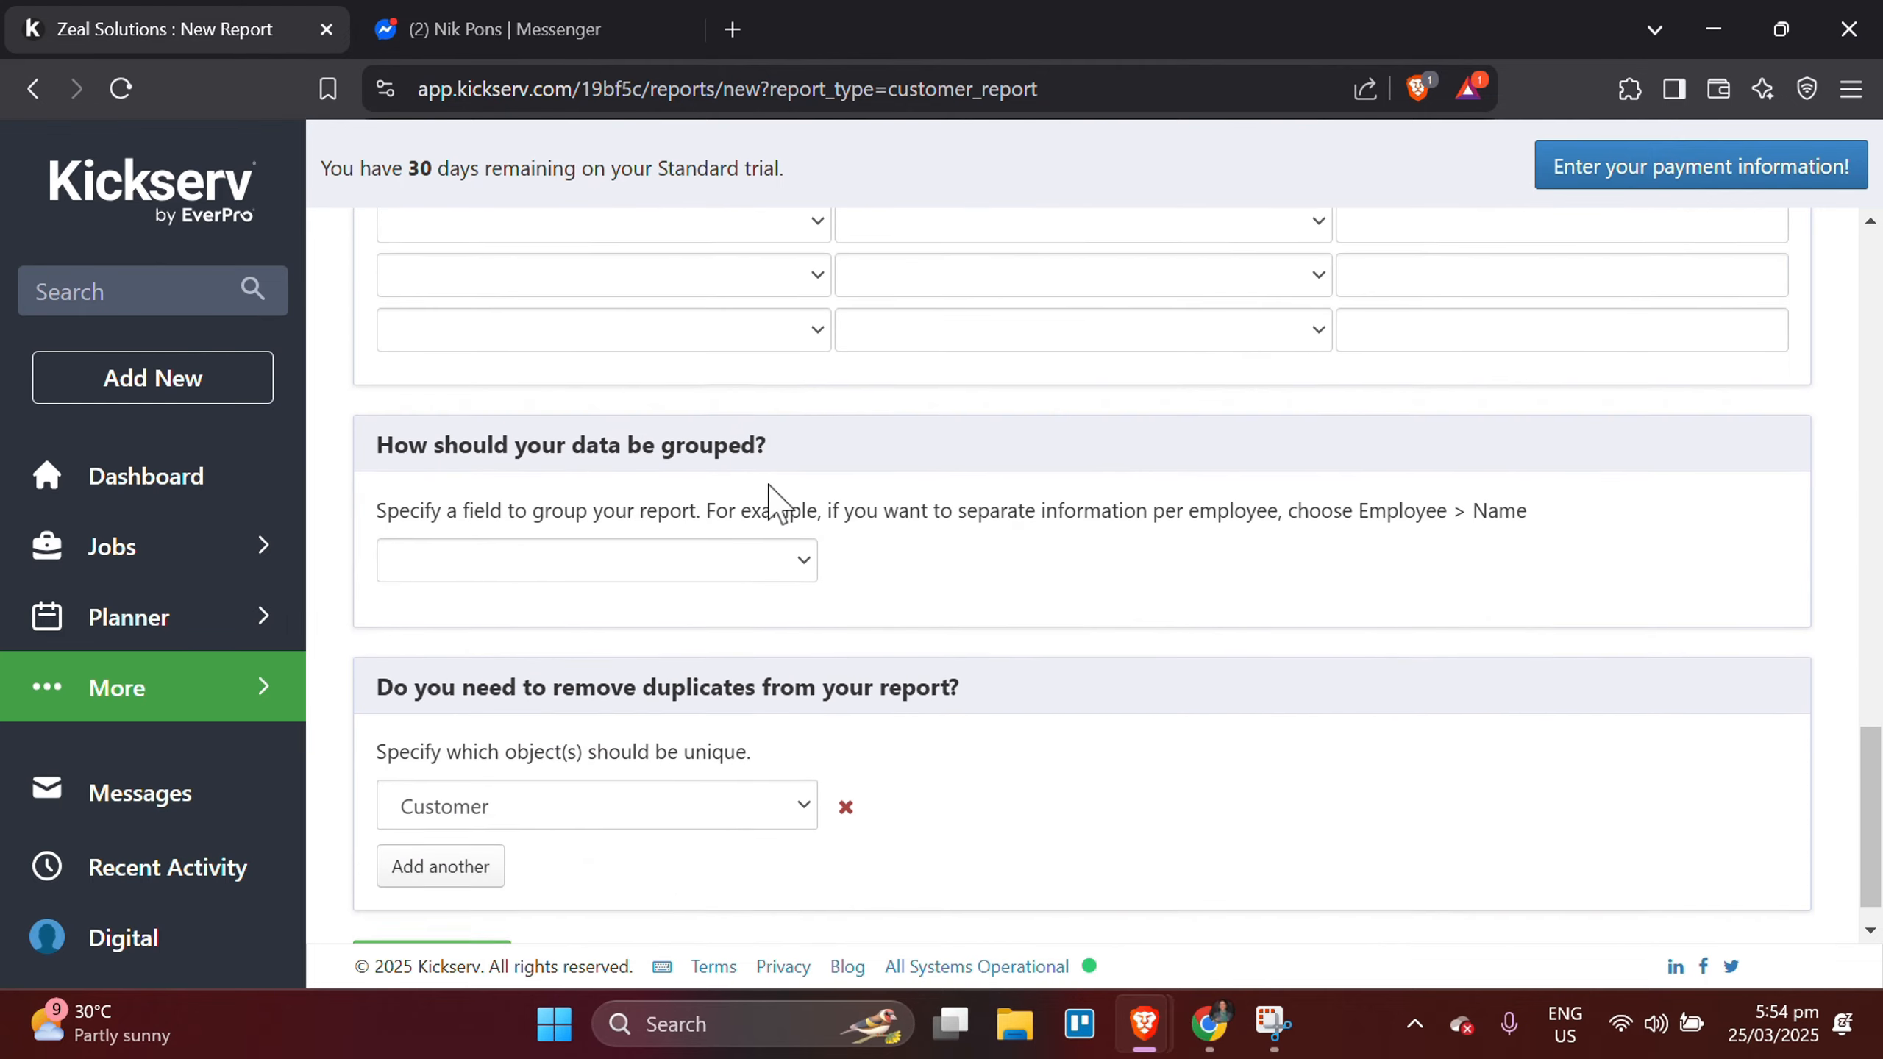
scroll(770, 497, "up", 20)
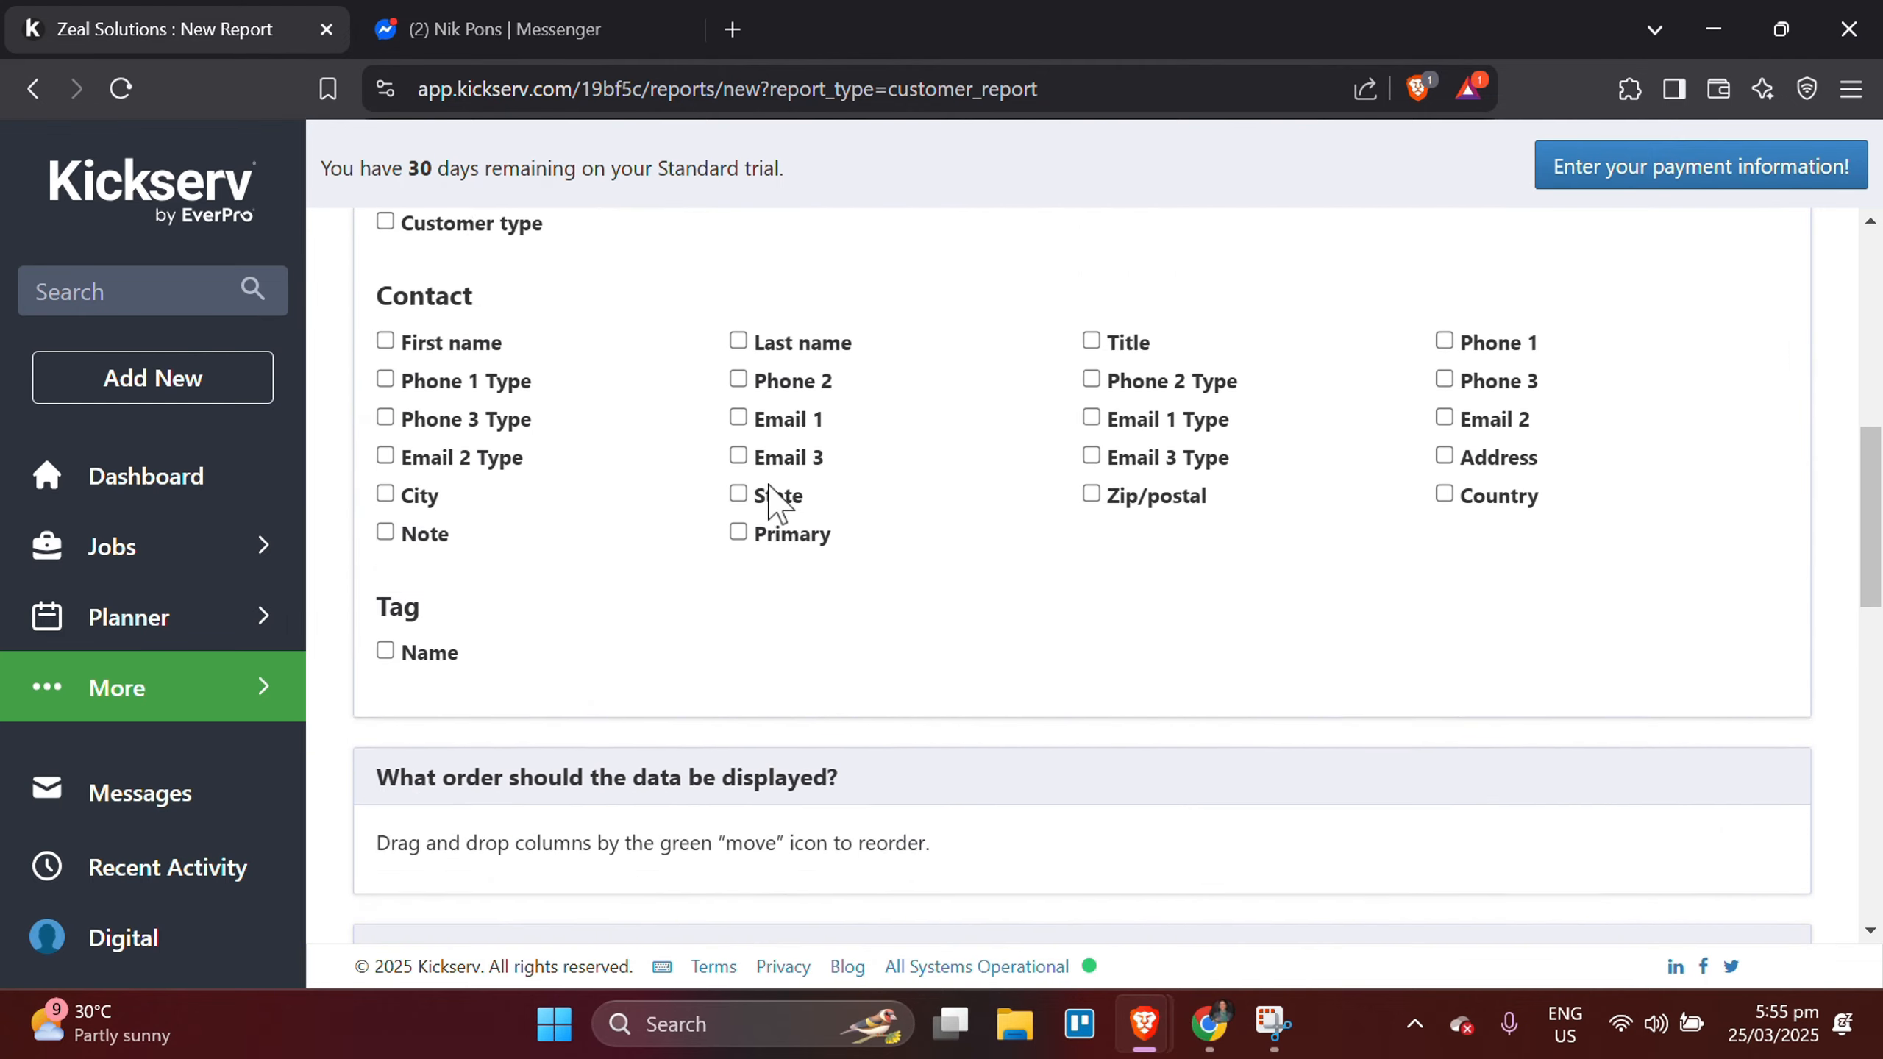
scroll(769, 497, "down", 20)
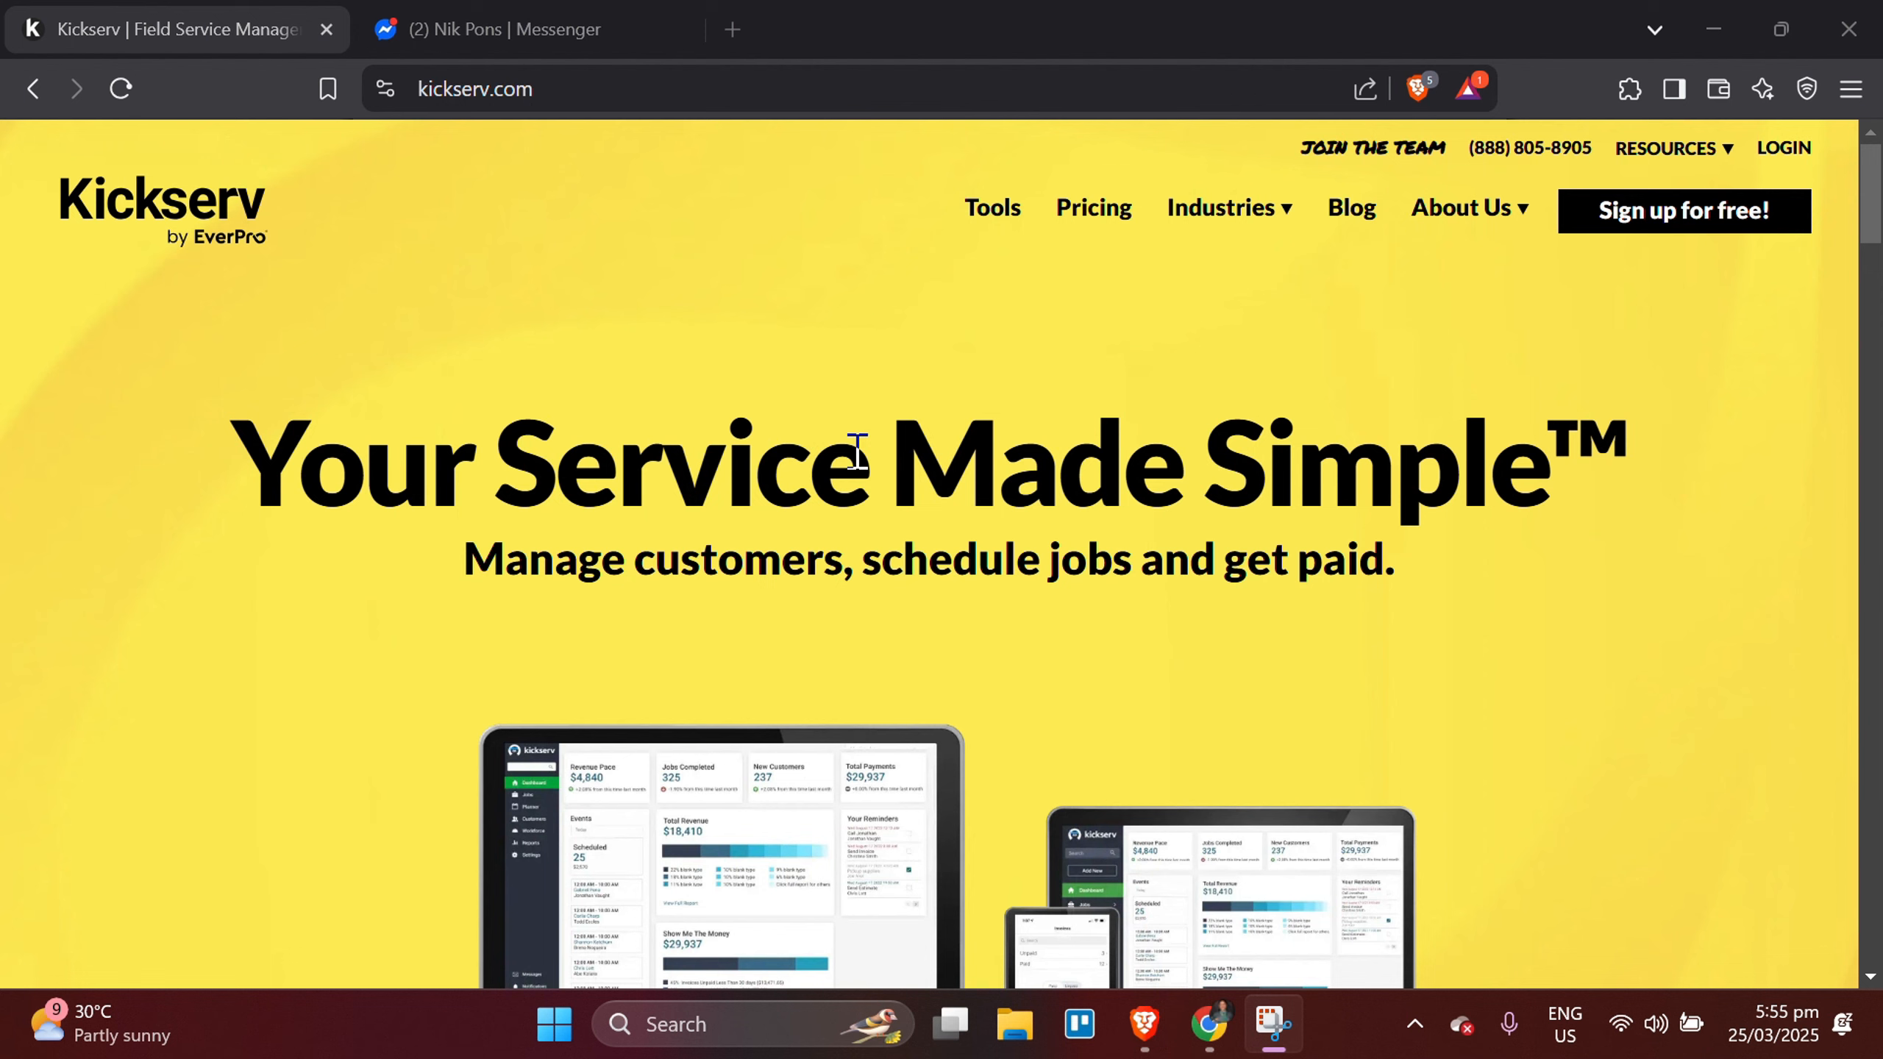
Examine the Kickserv website's home page down to the subscription plans and their monthly prices.
scroll(858, 451, "down", 5)
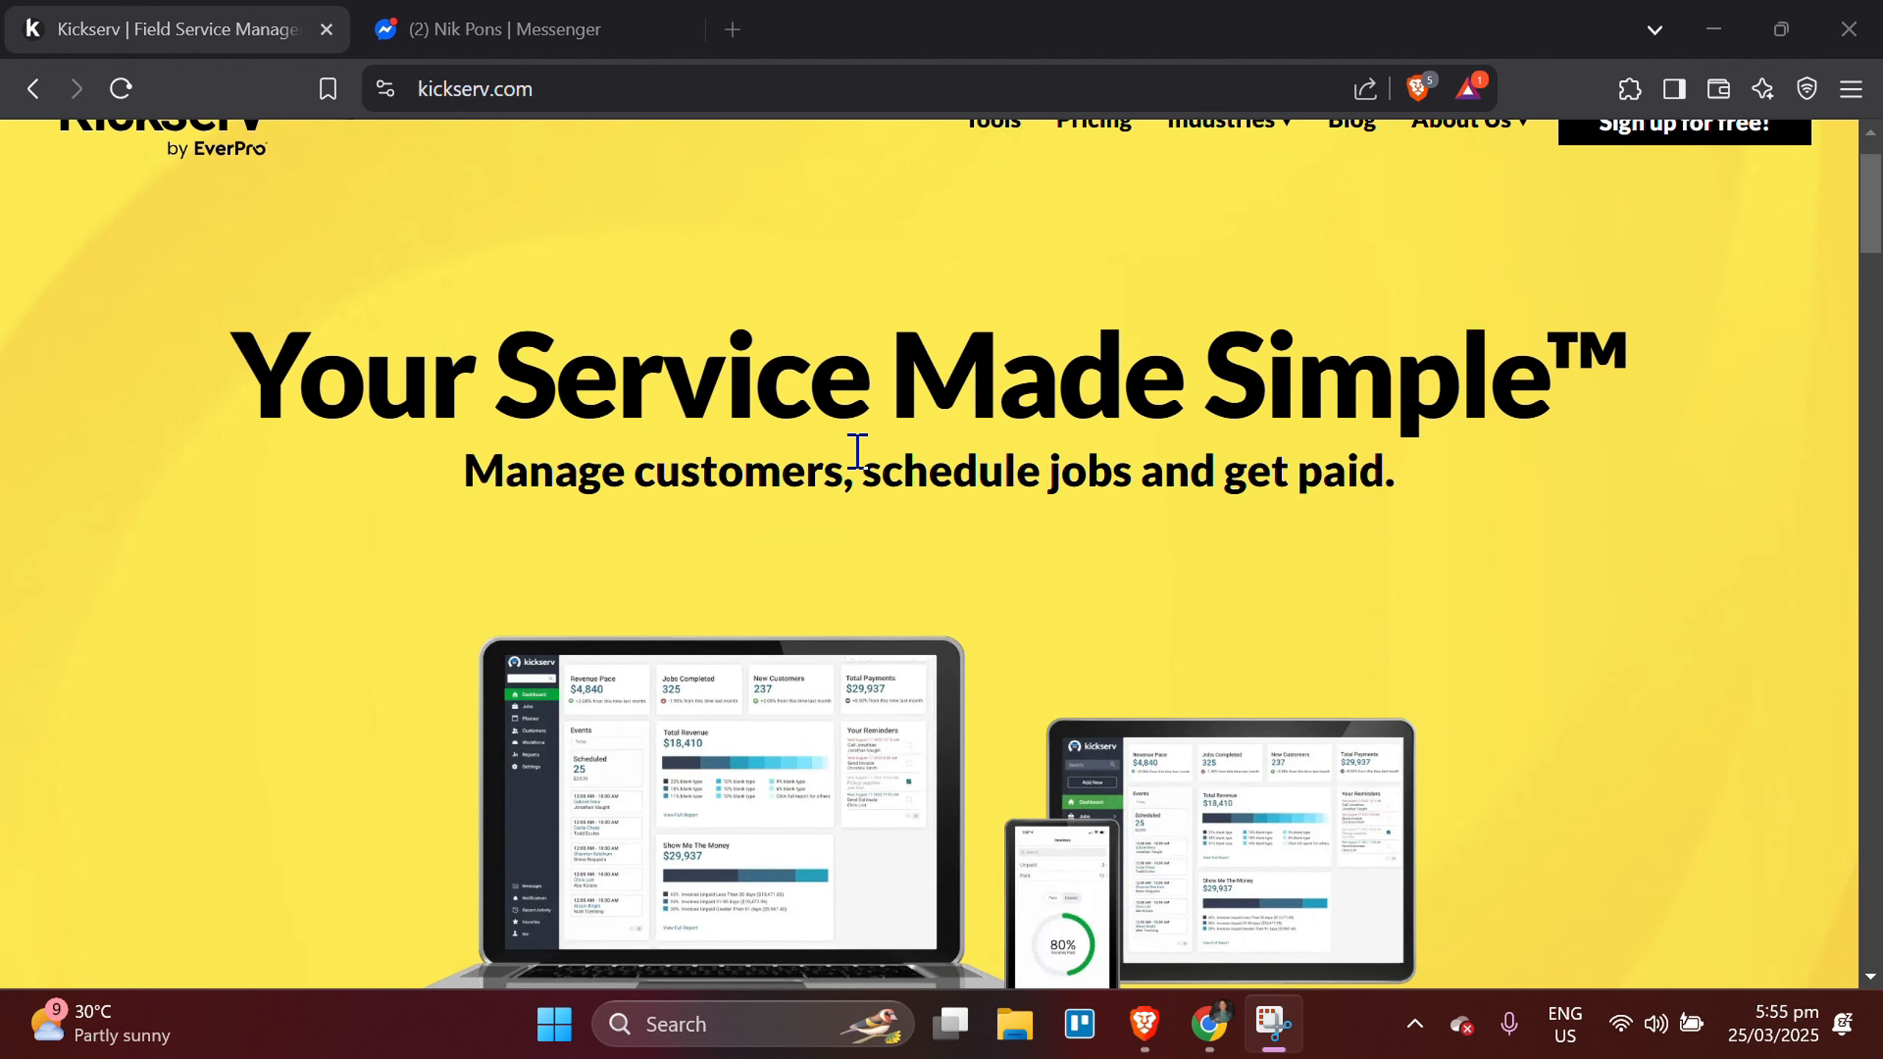
scroll(858, 451, "down", 4)
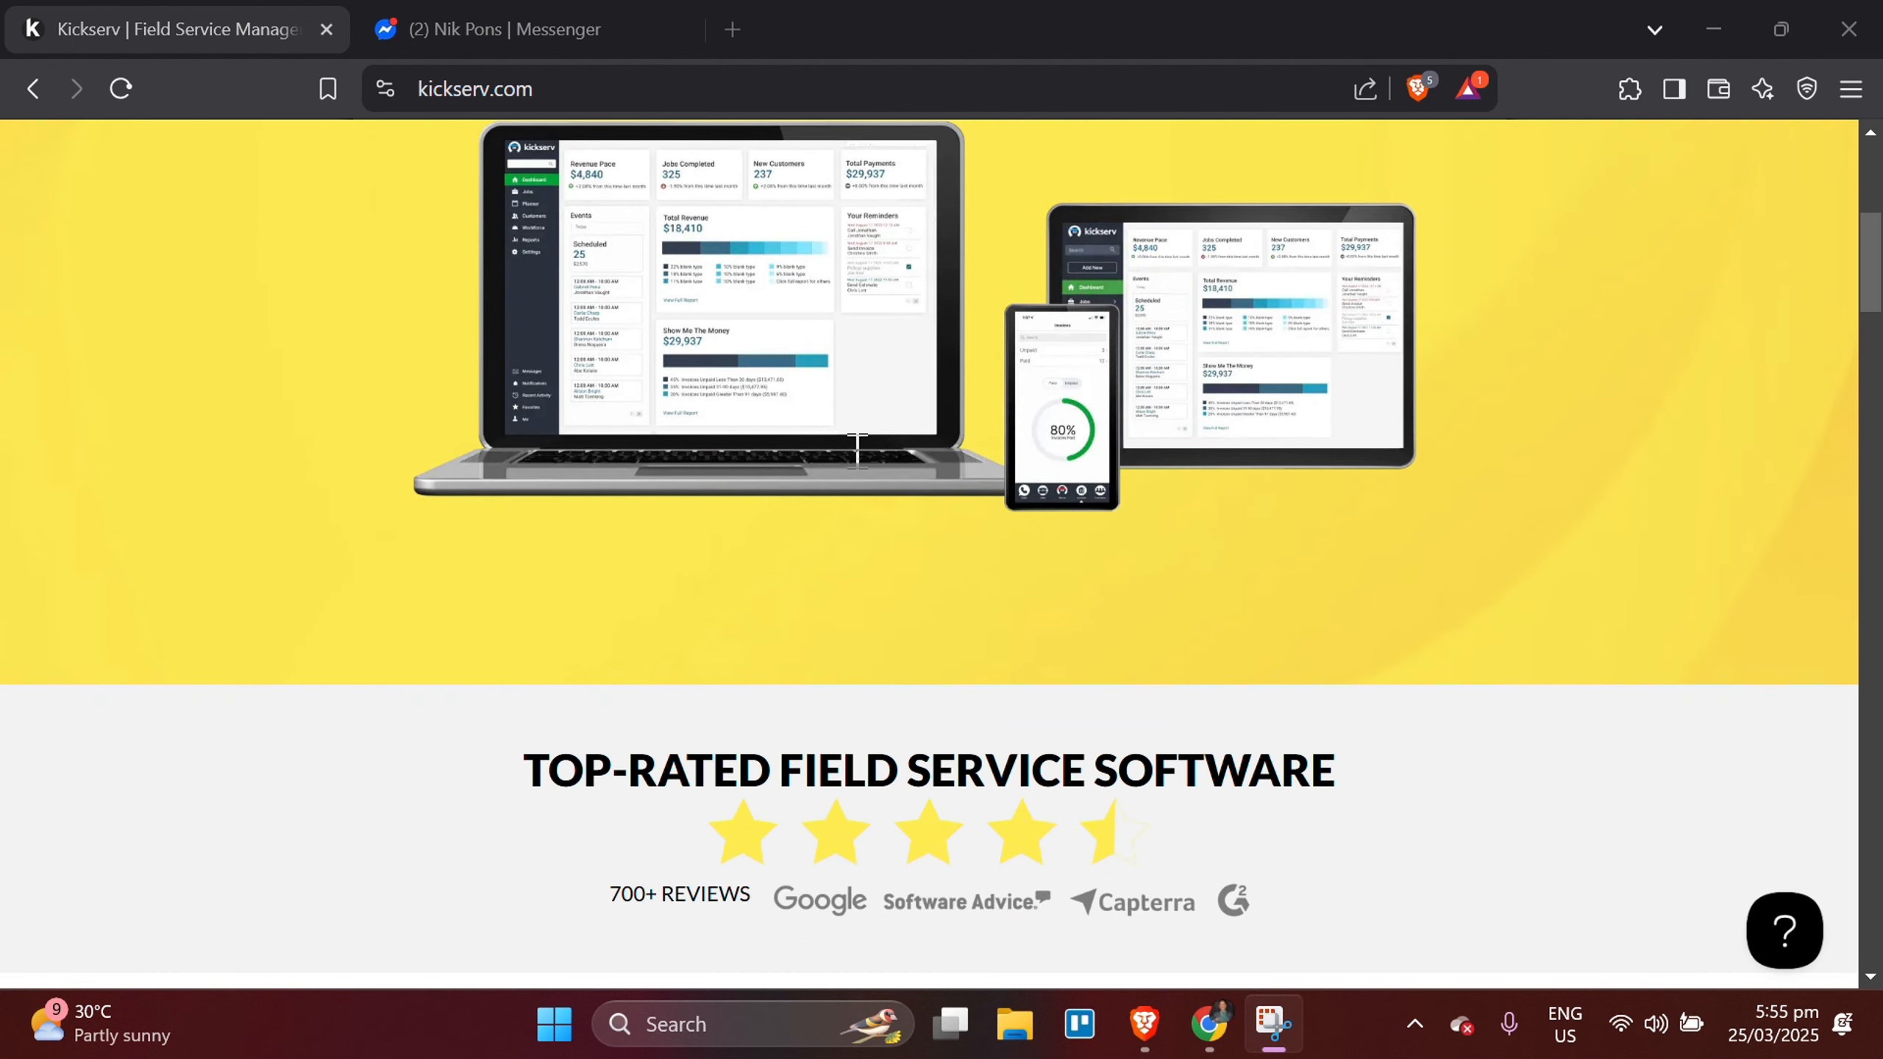
scroll(858, 451, "down", 7)
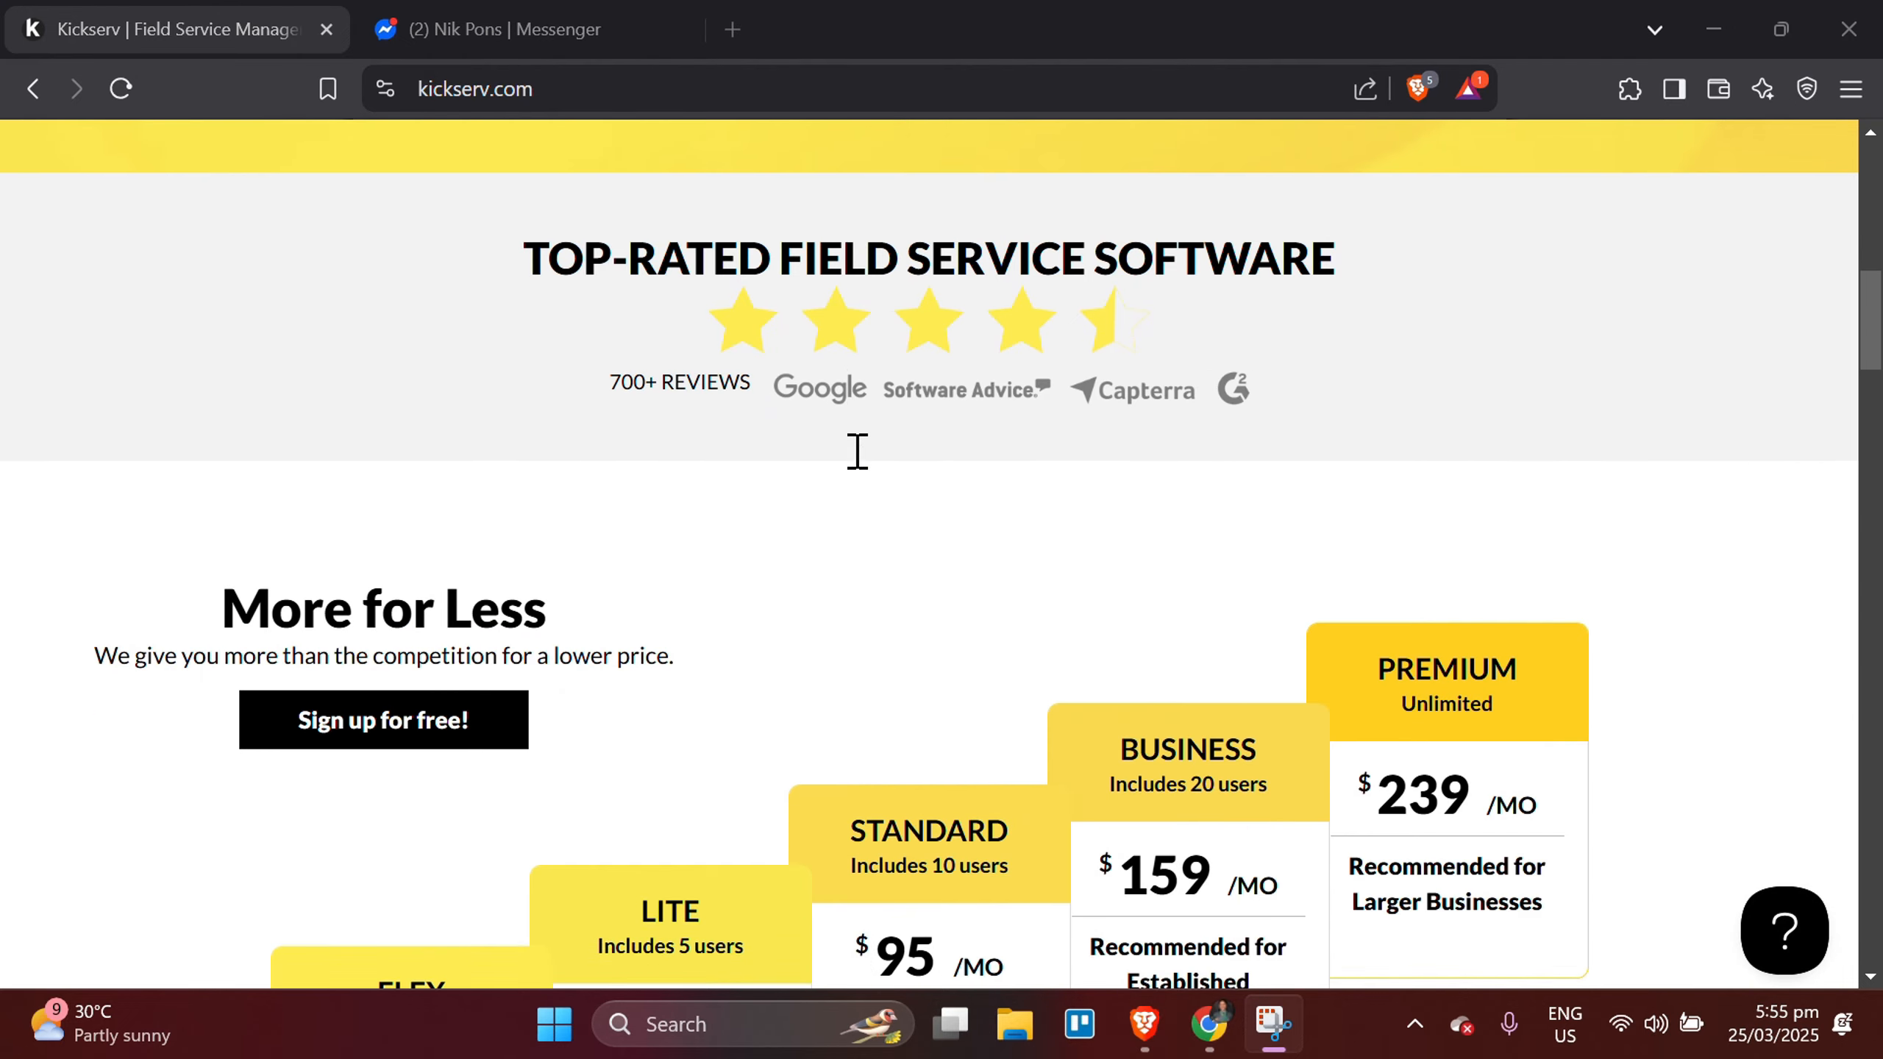
scroll(857, 451, "down", 6)
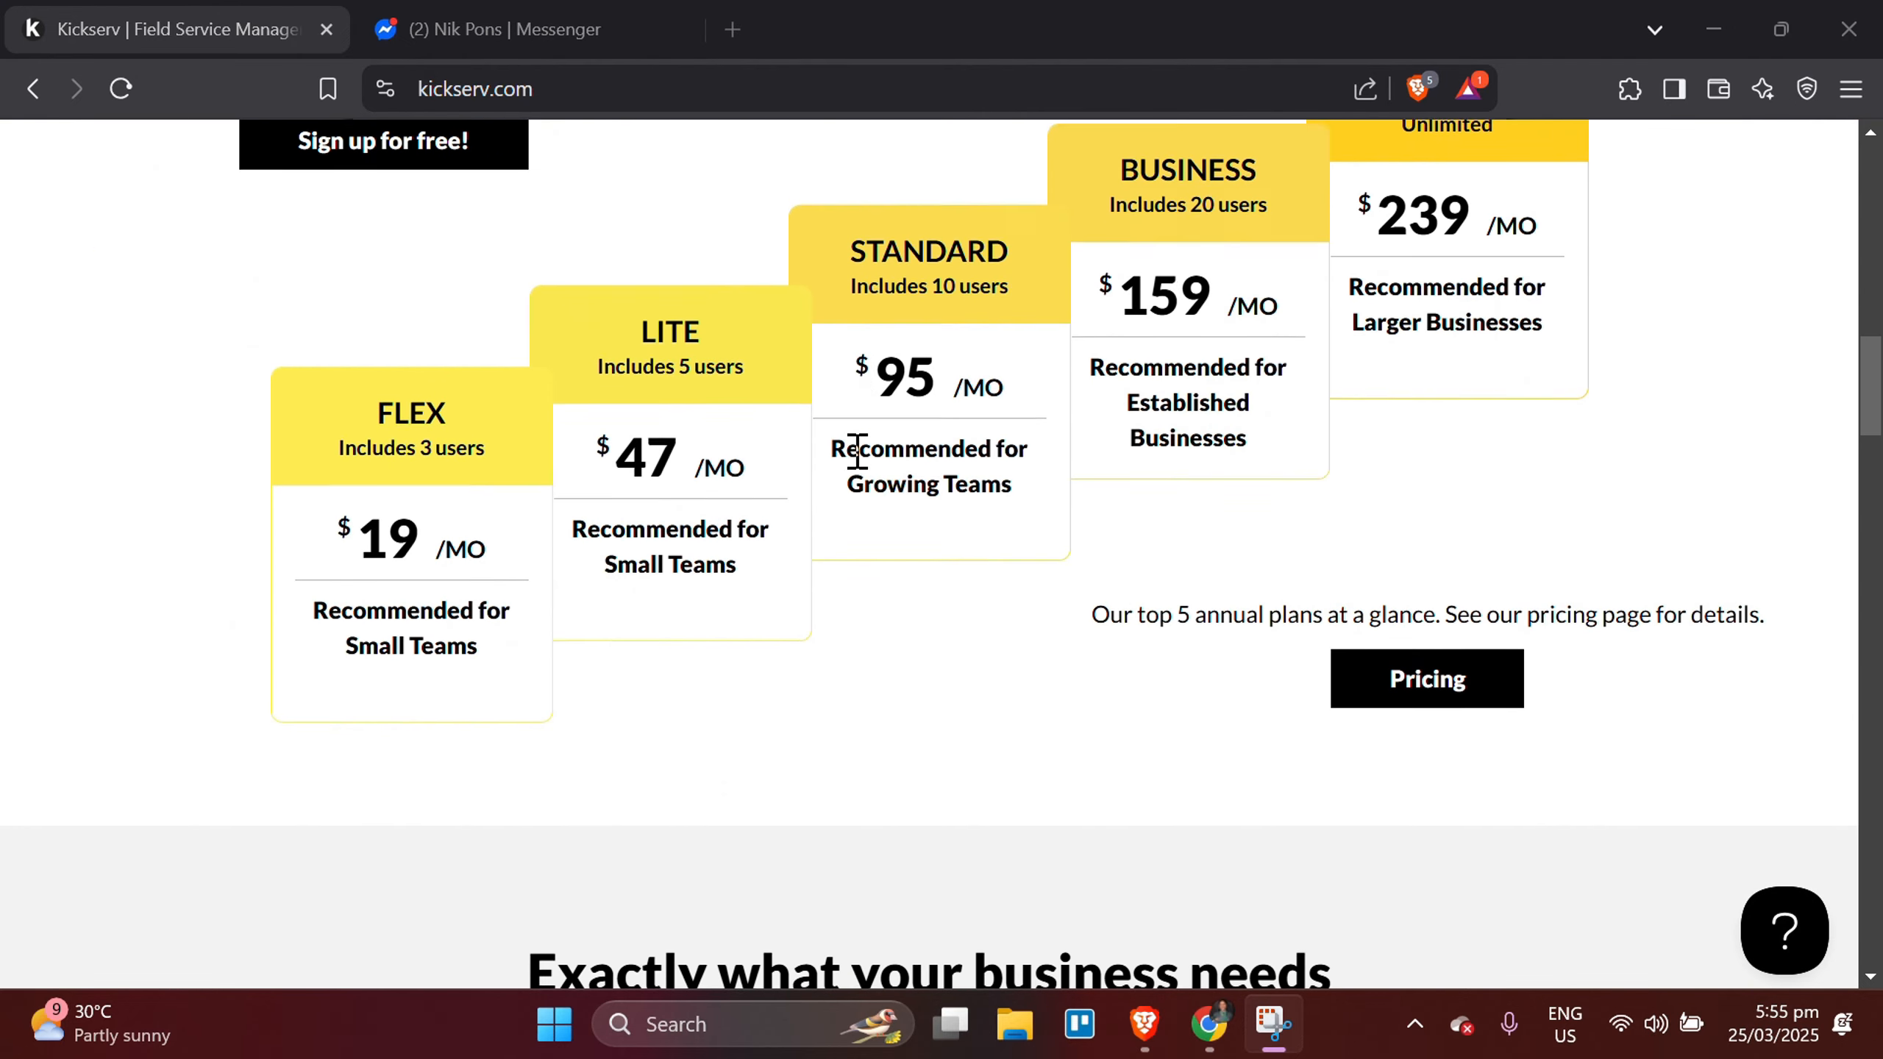
Examine the rest of the Kickserv home page below the plans, covering the feature overview, payment, operations and customer management sections and the footer links.
scroll(858, 451, "down", 9)
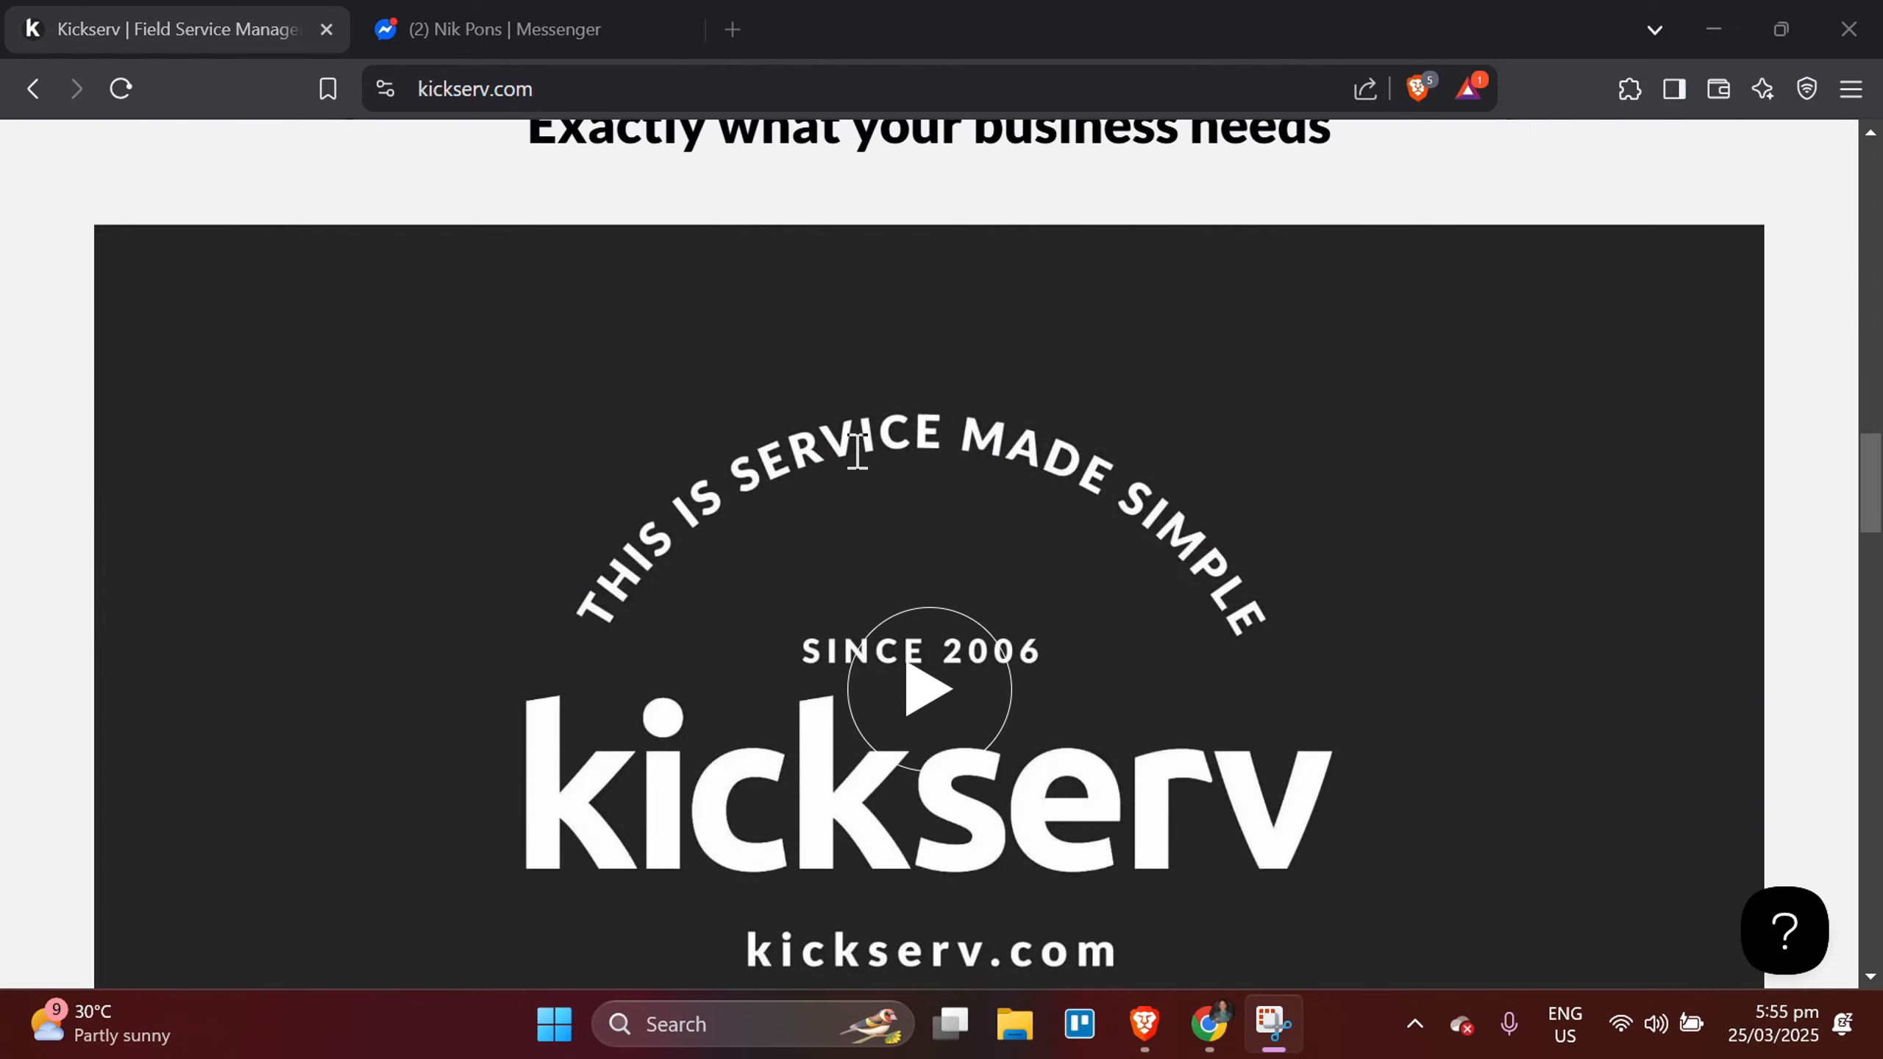
scroll(858, 451, "down", 9)
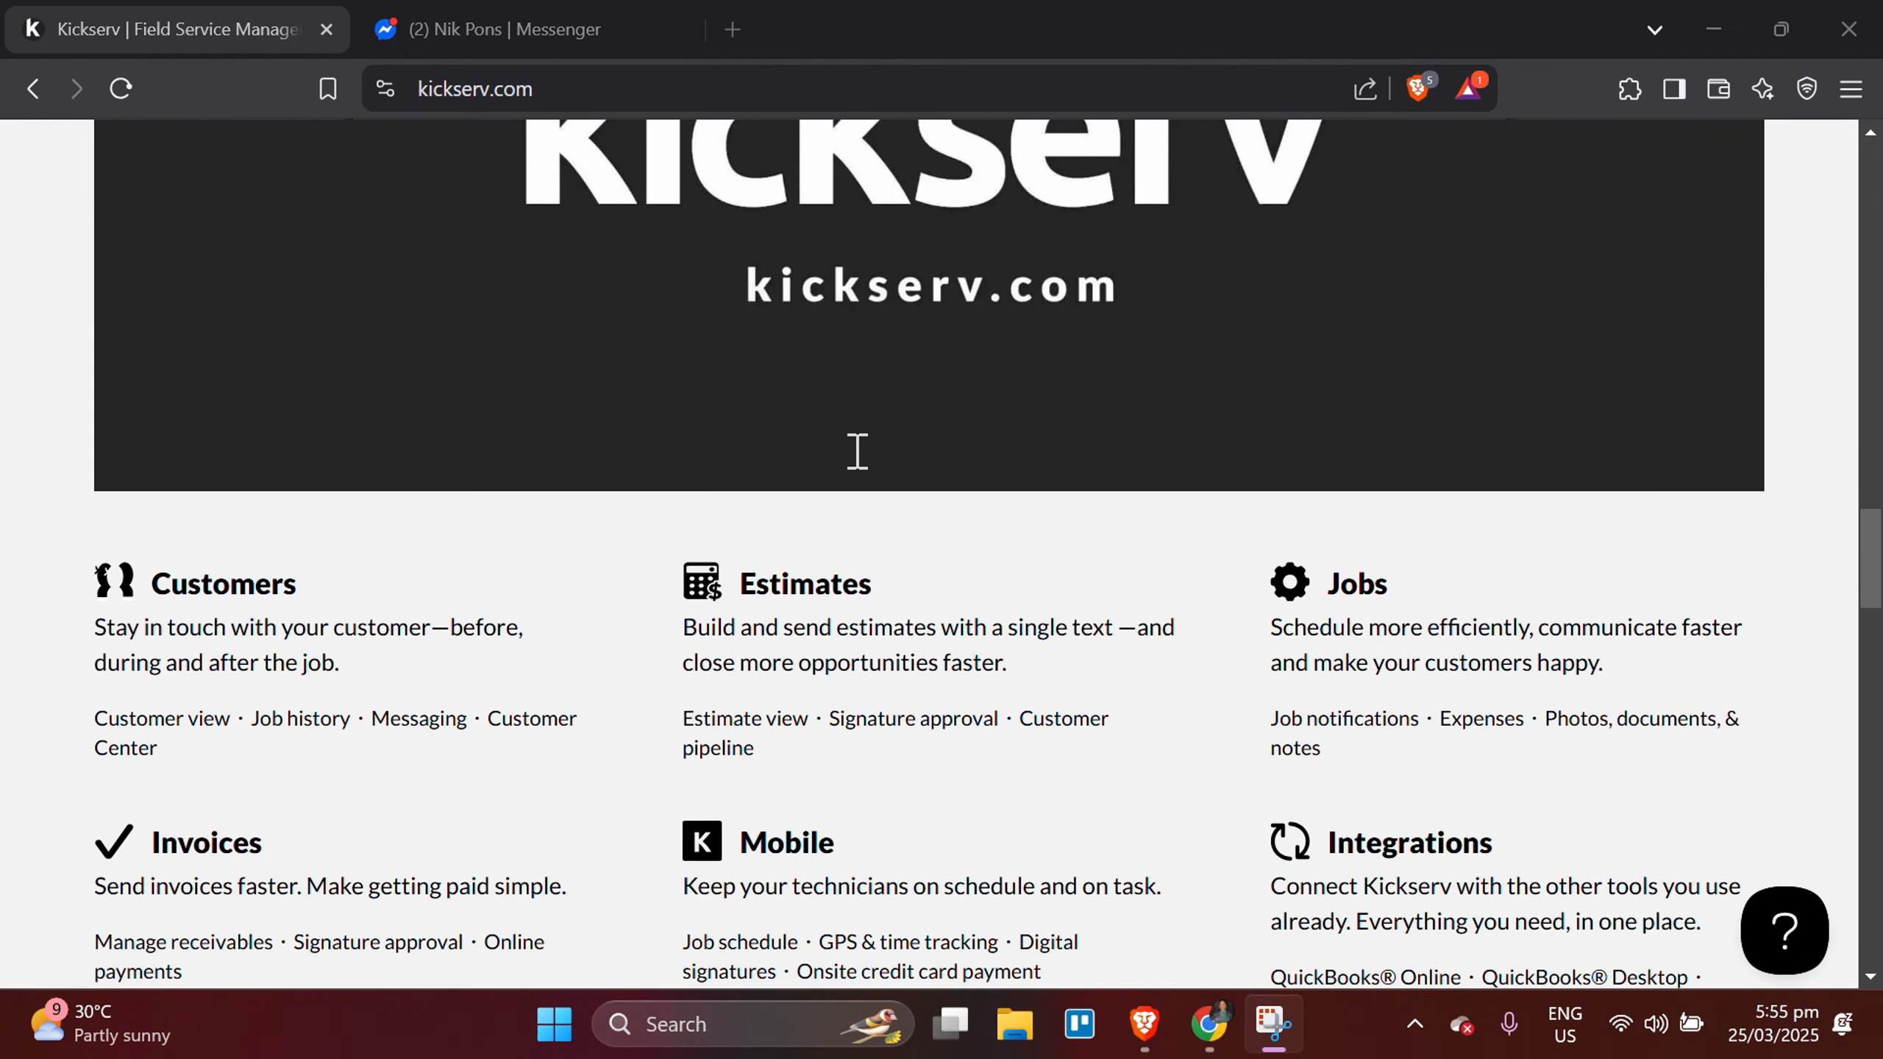
scroll(858, 451, "down", 6)
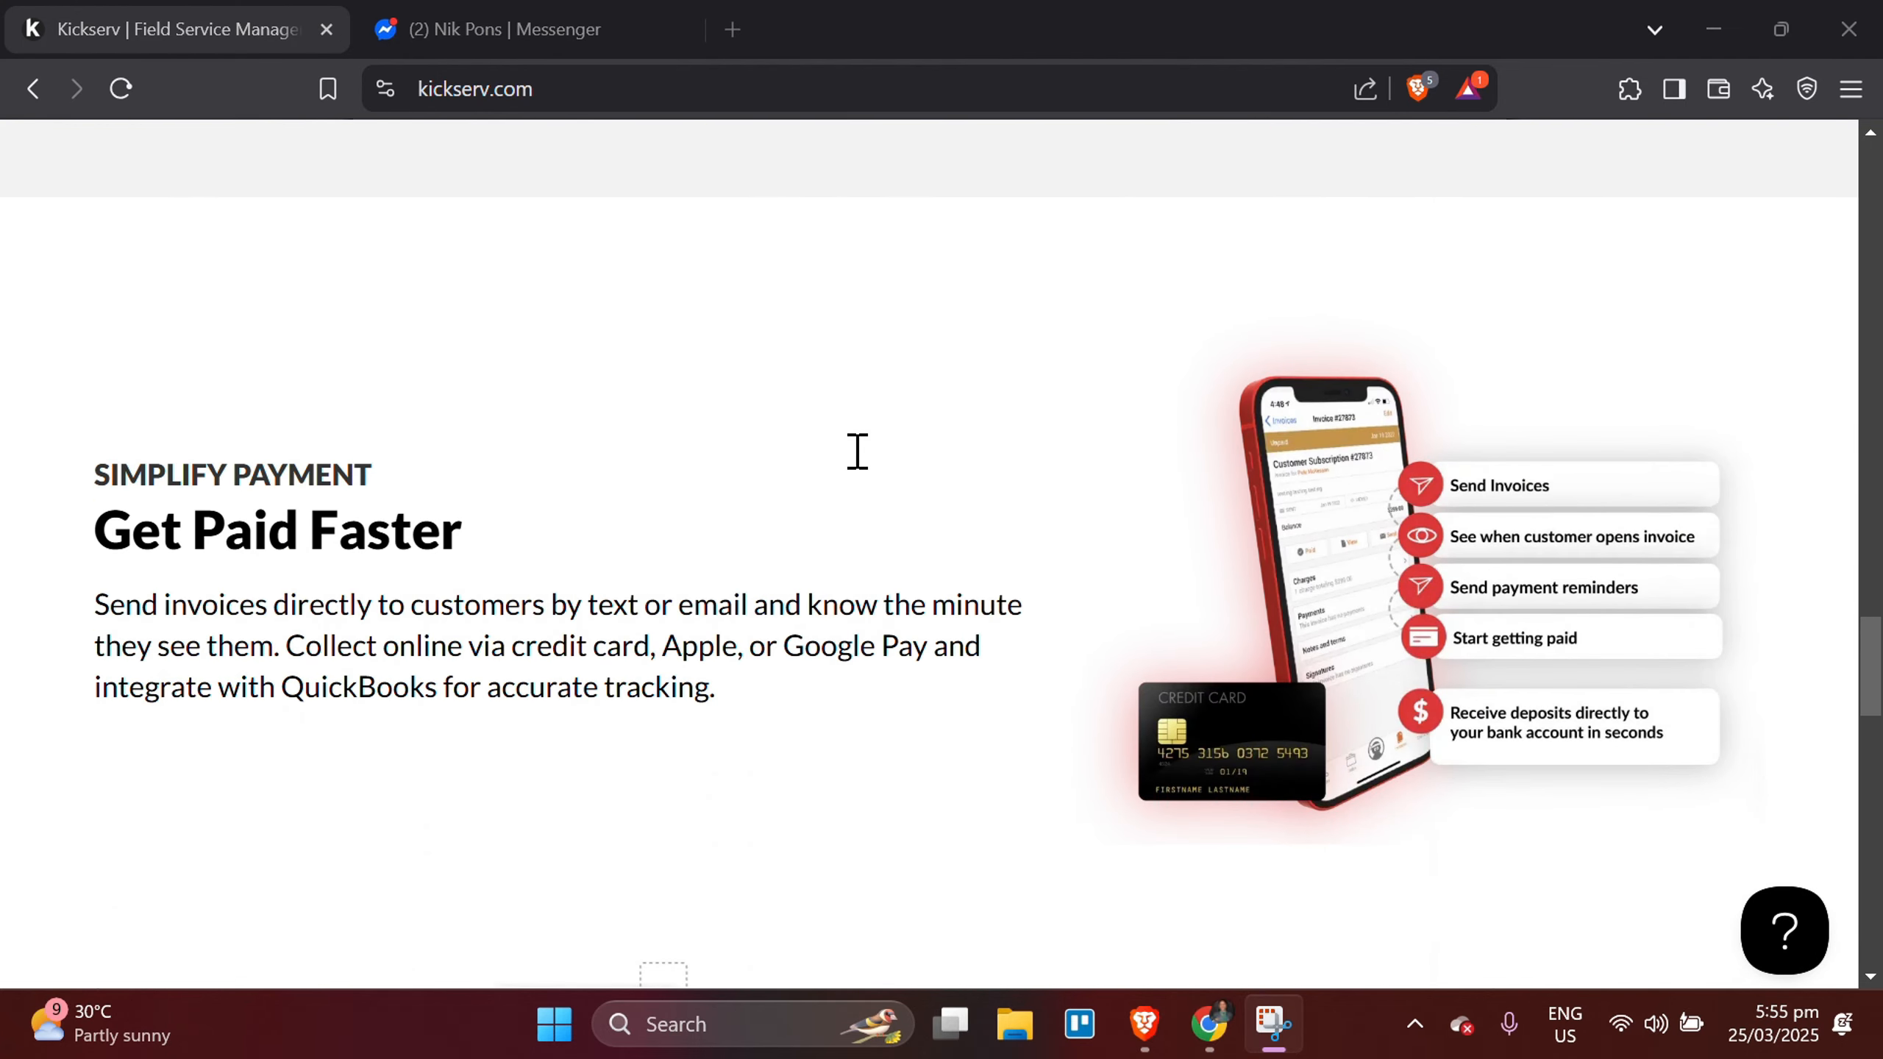
scroll(857, 451, "down", 7)
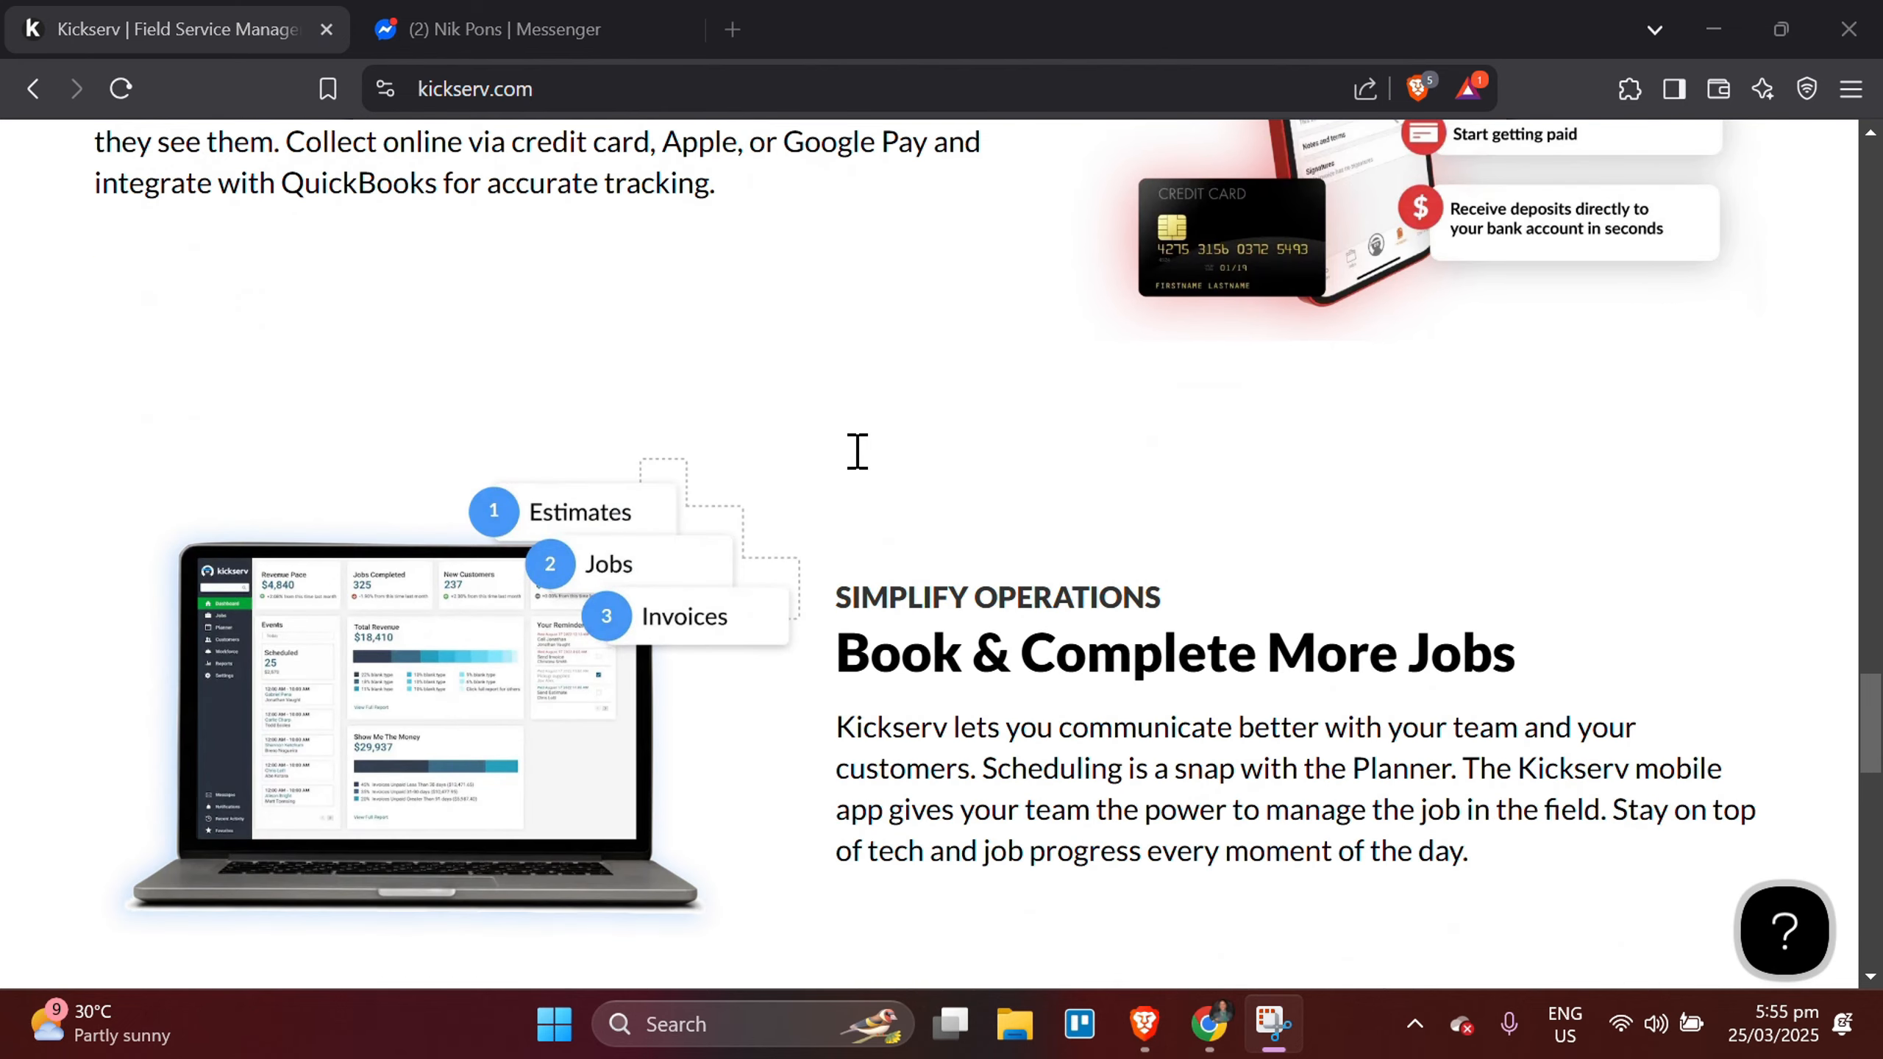
scroll(857, 451, "down", 12)
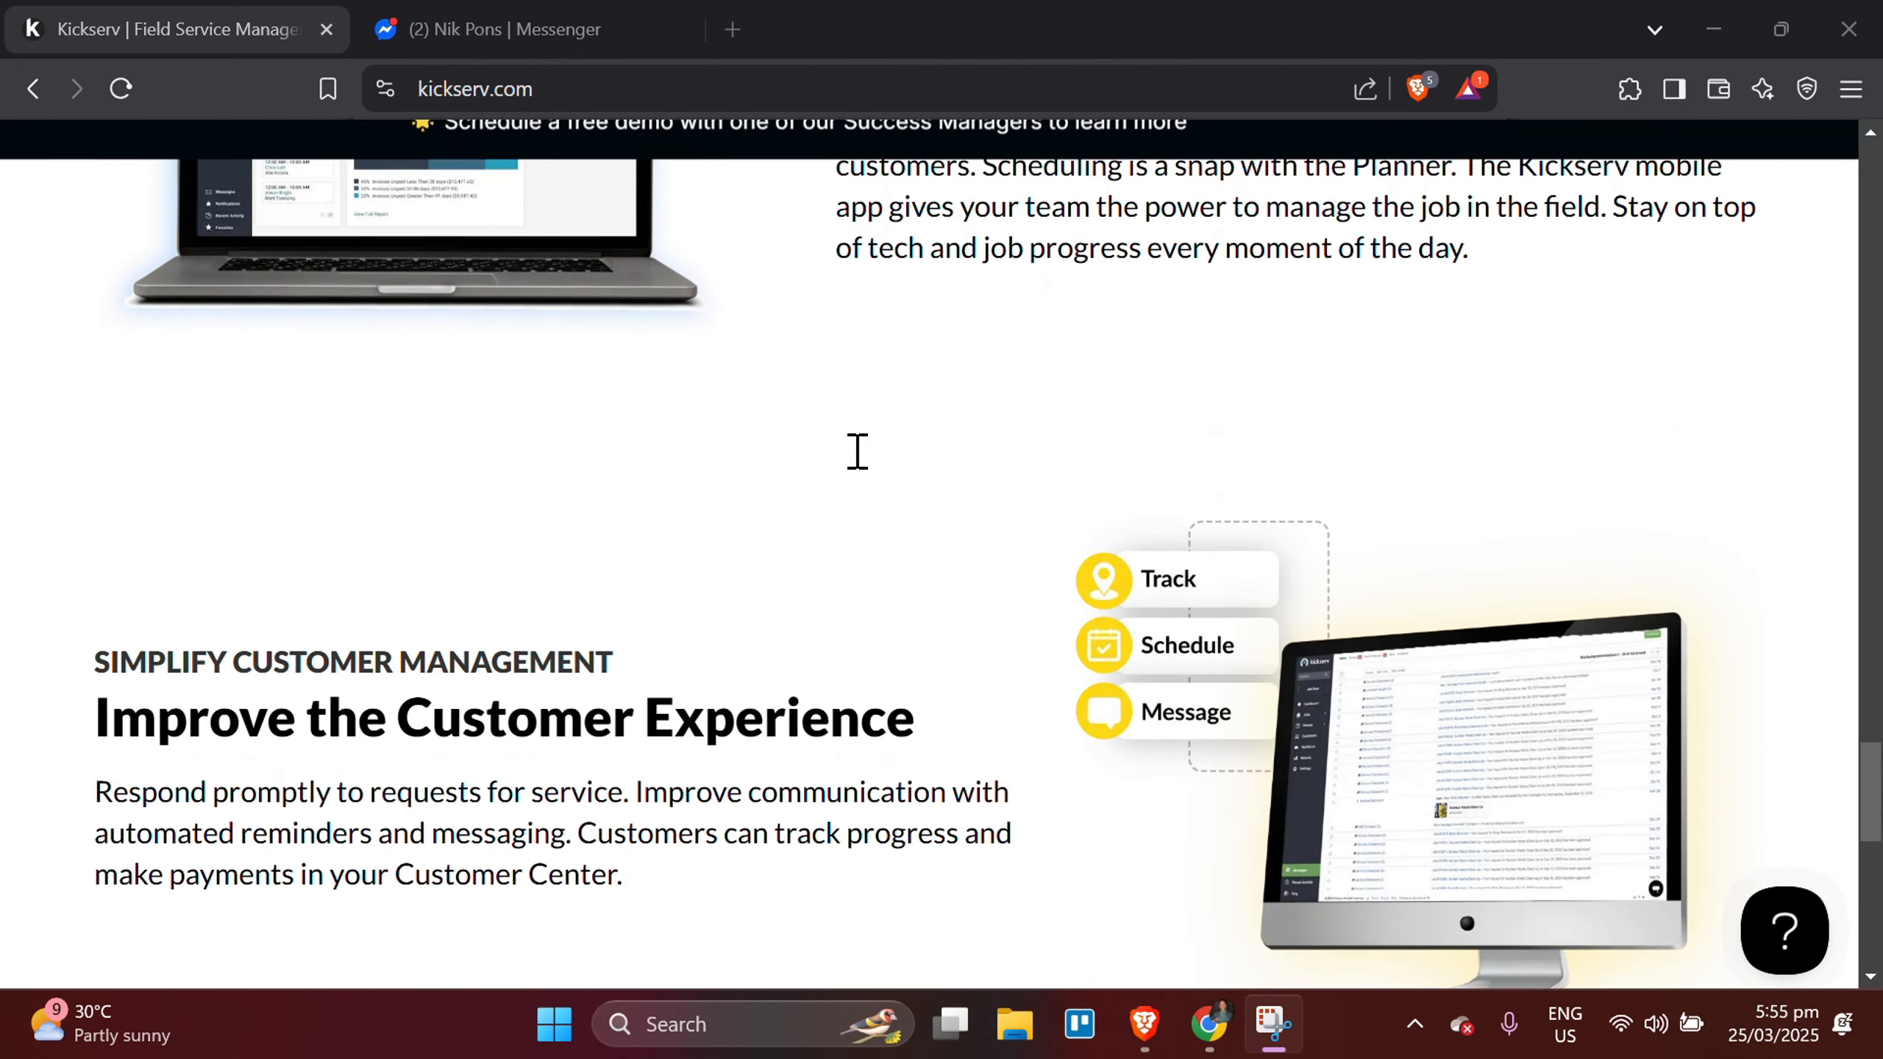
scroll(858, 450, "down", 3)
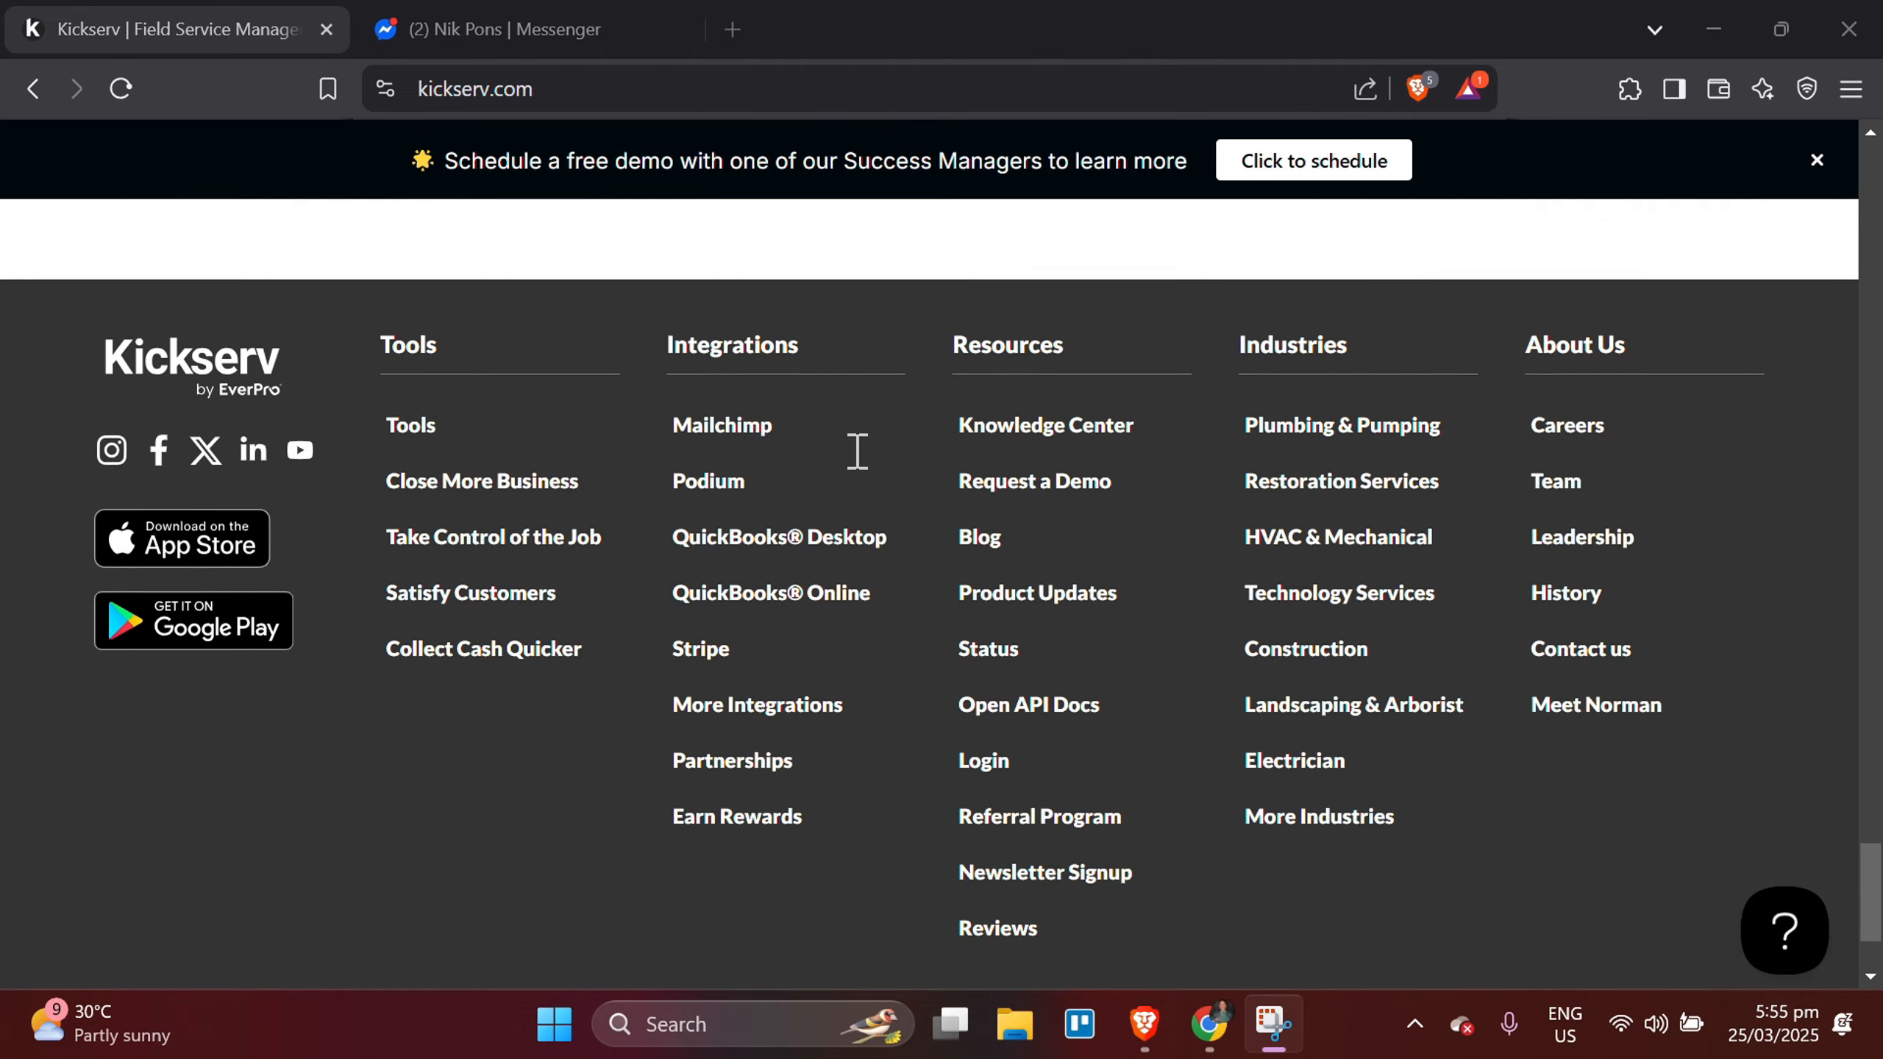
scroll(858, 451, "up", 4)
scroll(857, 451, "up", 20)
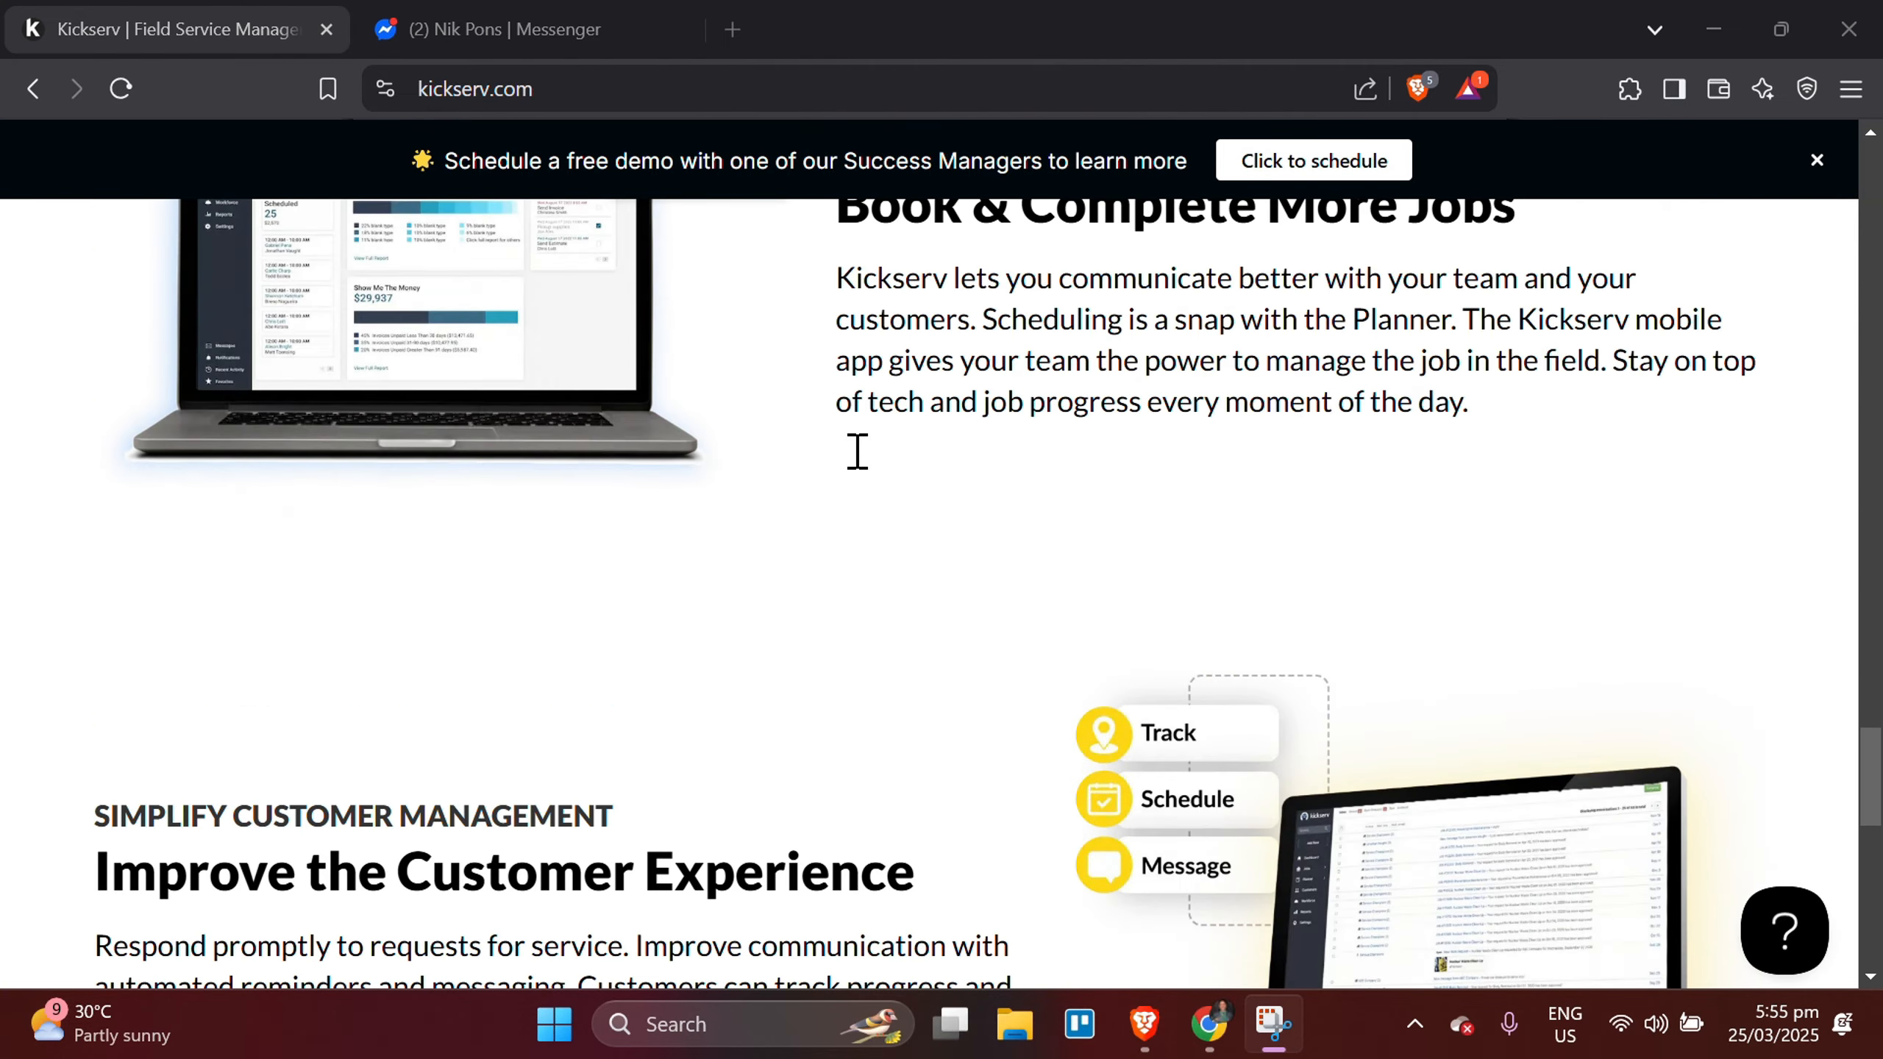
scroll(858, 451, "up", 20)
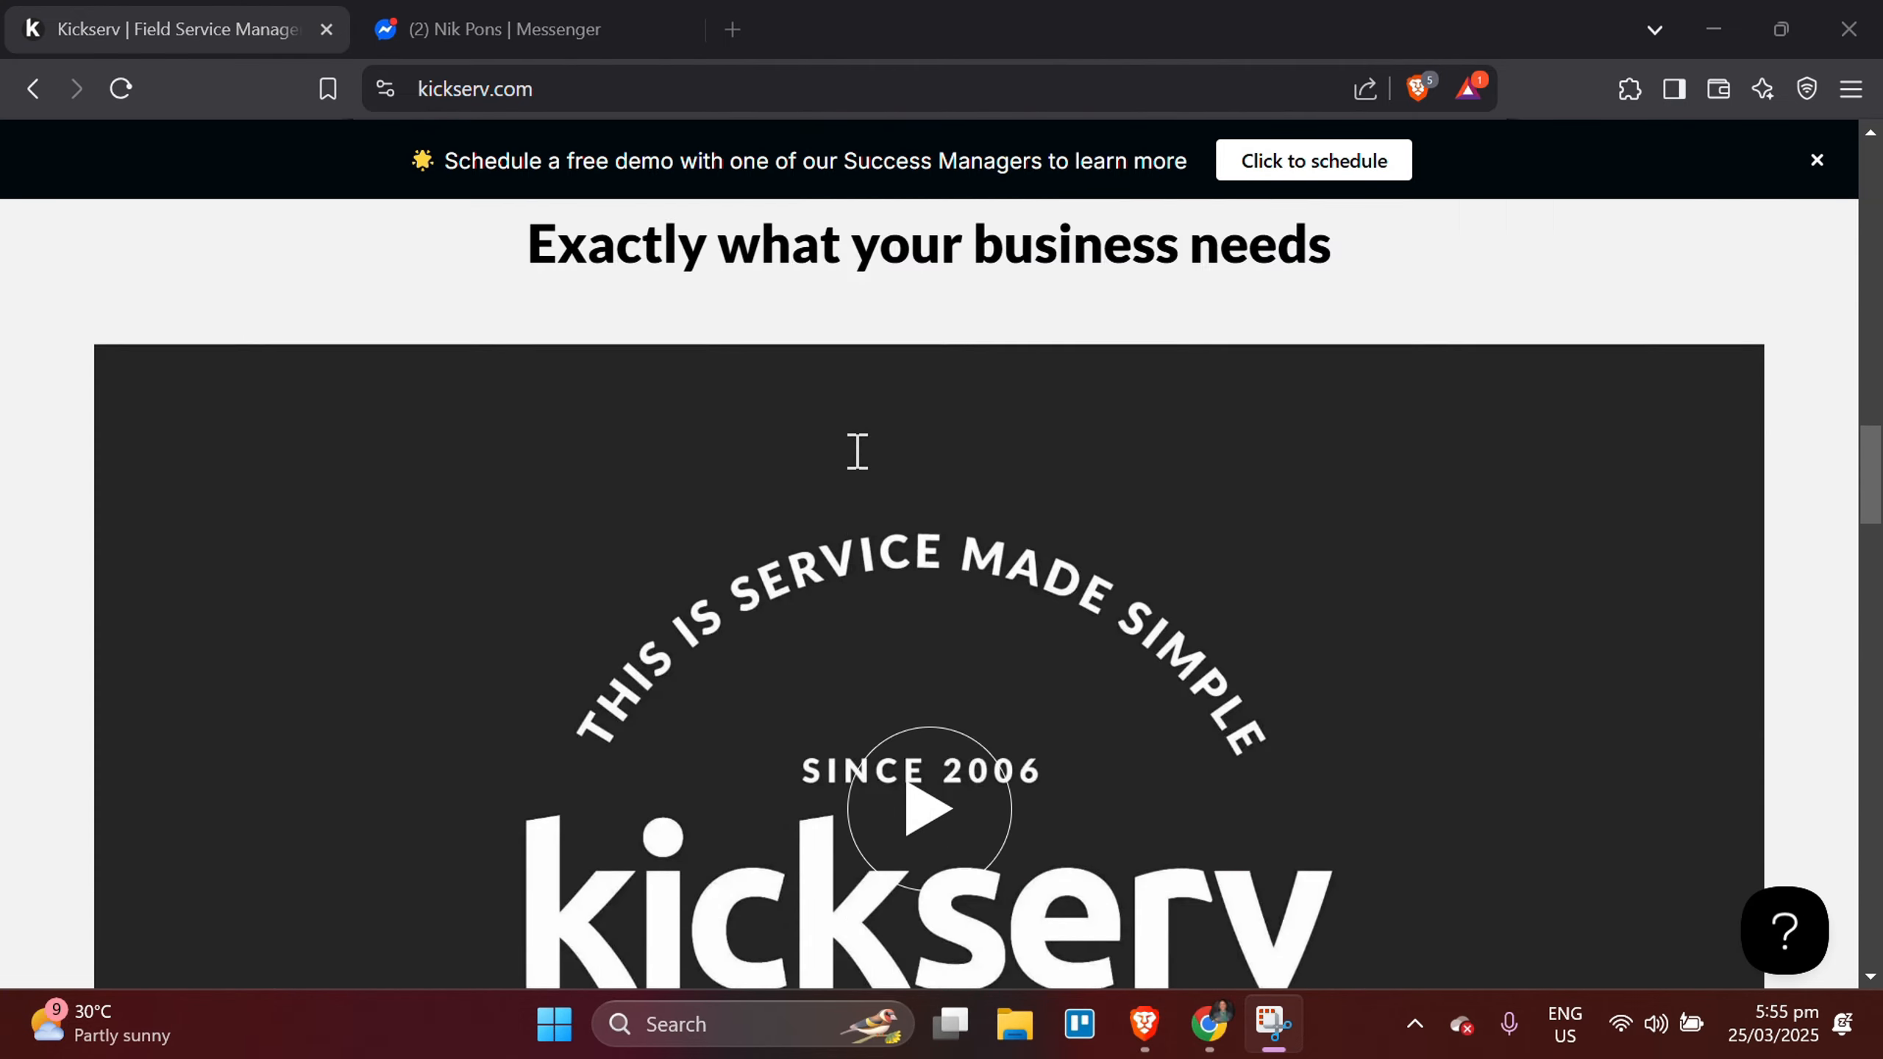